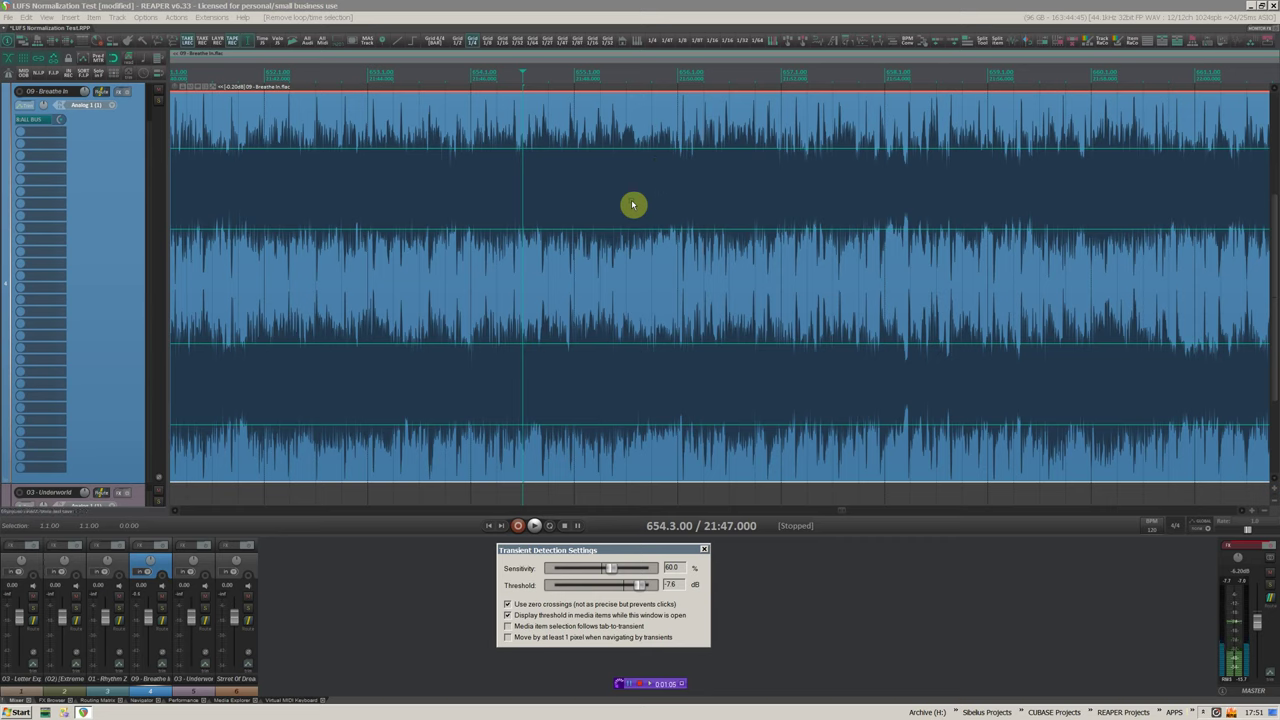
- Zoom in on the Letter Experiment item on the first track and close the transient detection settings
{"action": "left_click", "coordinate": [873, 535]}
{"action": "key", "text": "minus"}
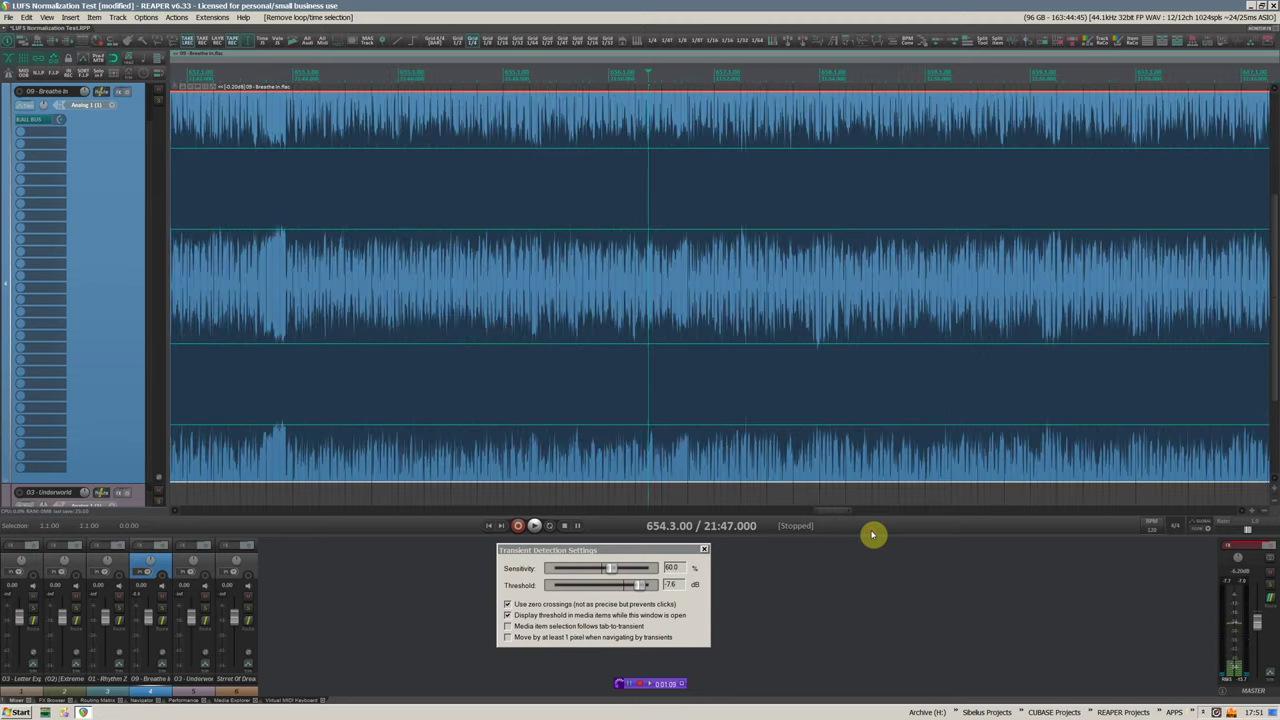
{"action": "key", "text": "ctrl+Page_Down"}
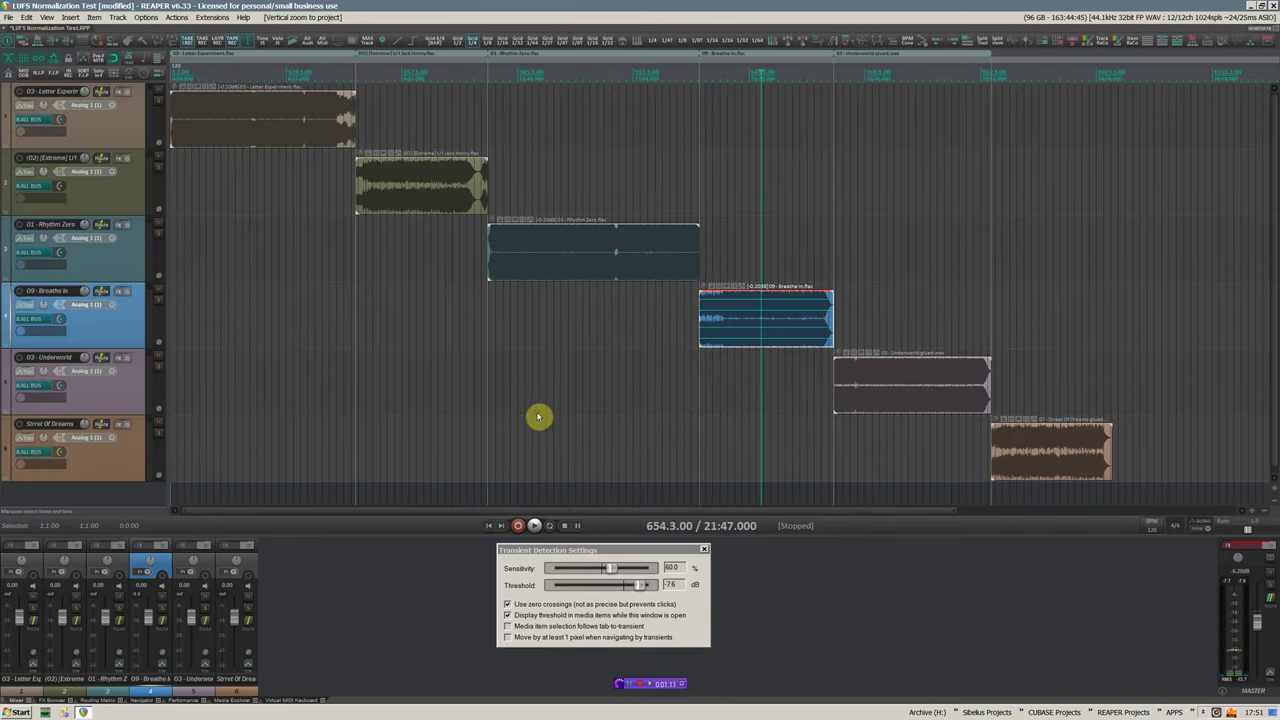
{"action": "scroll", "coordinate": [206, 120], "scroll_direction": "up", "scroll_amount": 4}
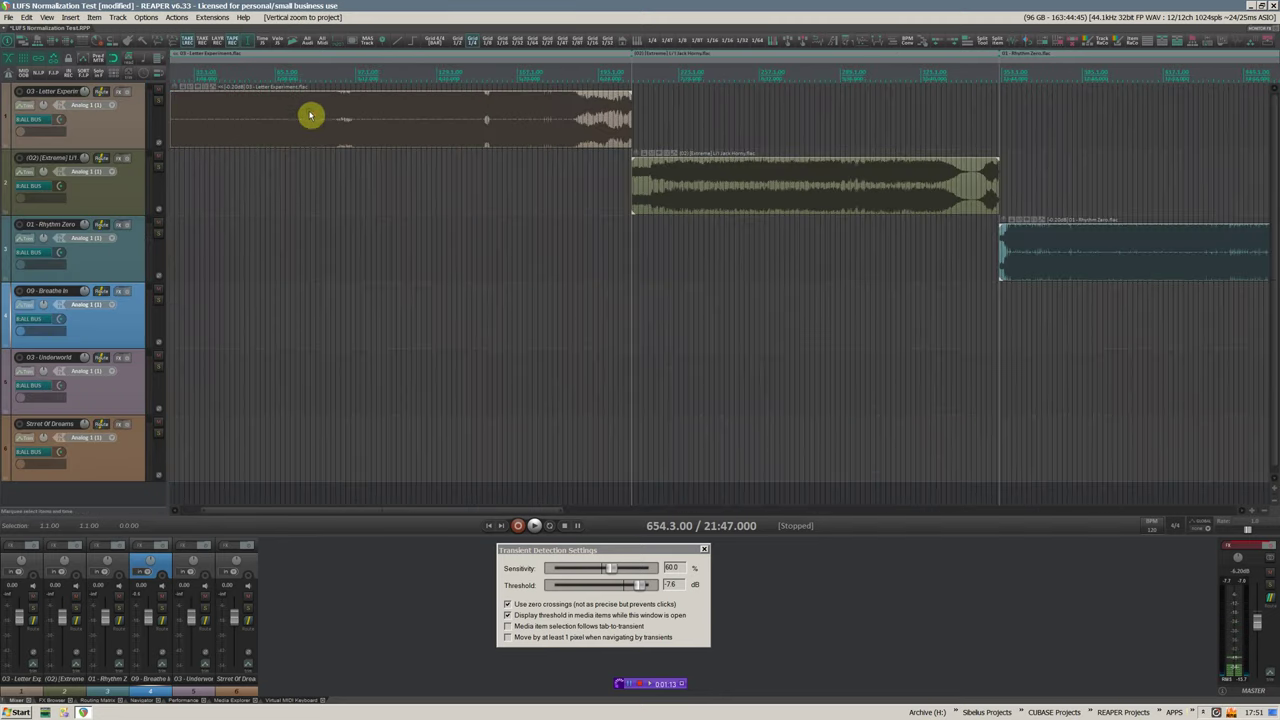
{"action": "left_click", "coordinate": [368, 127]}
{"action": "key", "text": "z"}
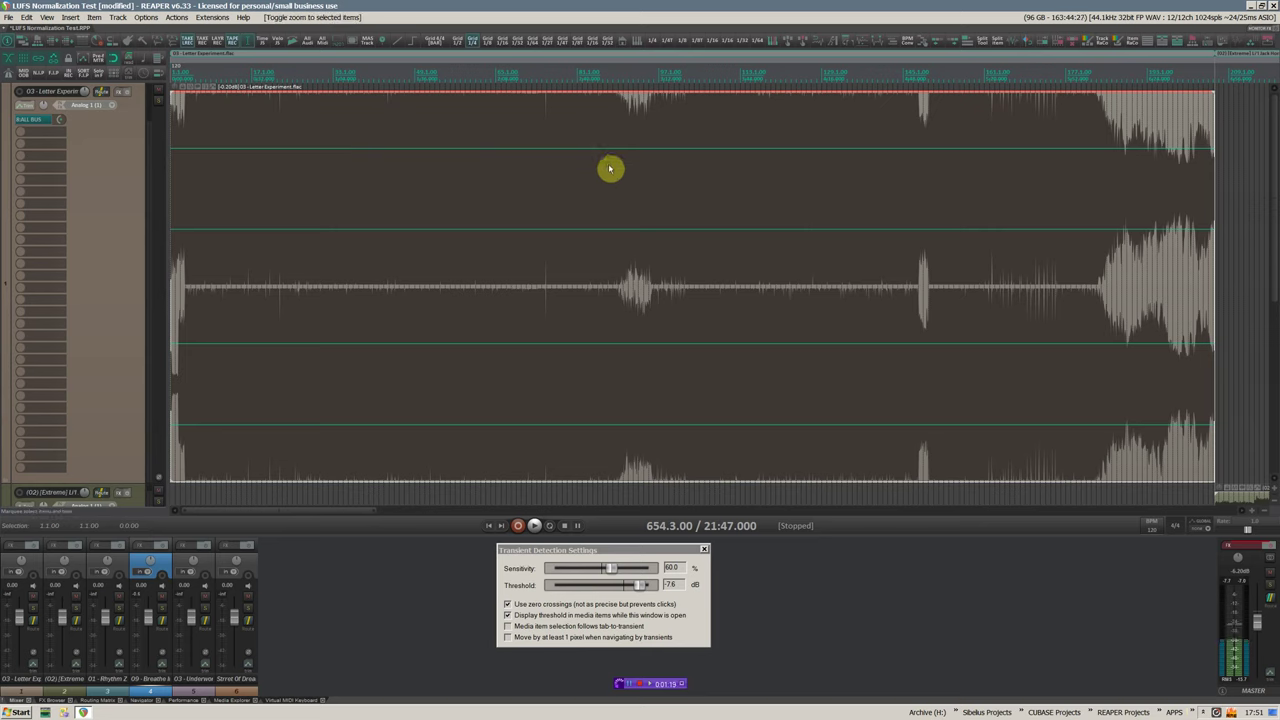
{"action": "left_click", "coordinate": [705, 550]}
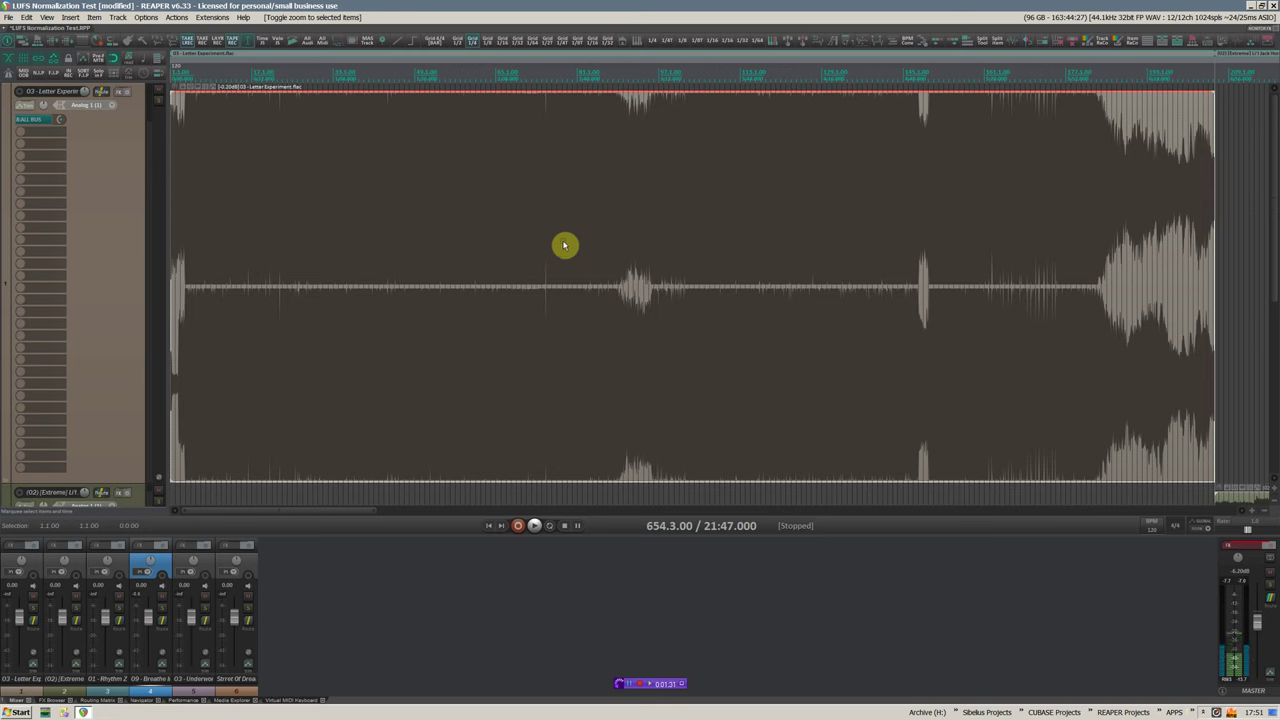
- Normalize the Letter Experiment item's loudness to -14 LUFS and show the transient detection threshold on the waveform again
{"action": "key", "text": "shift+n"}
{"action": "left_click", "coordinate": [667, 367]}
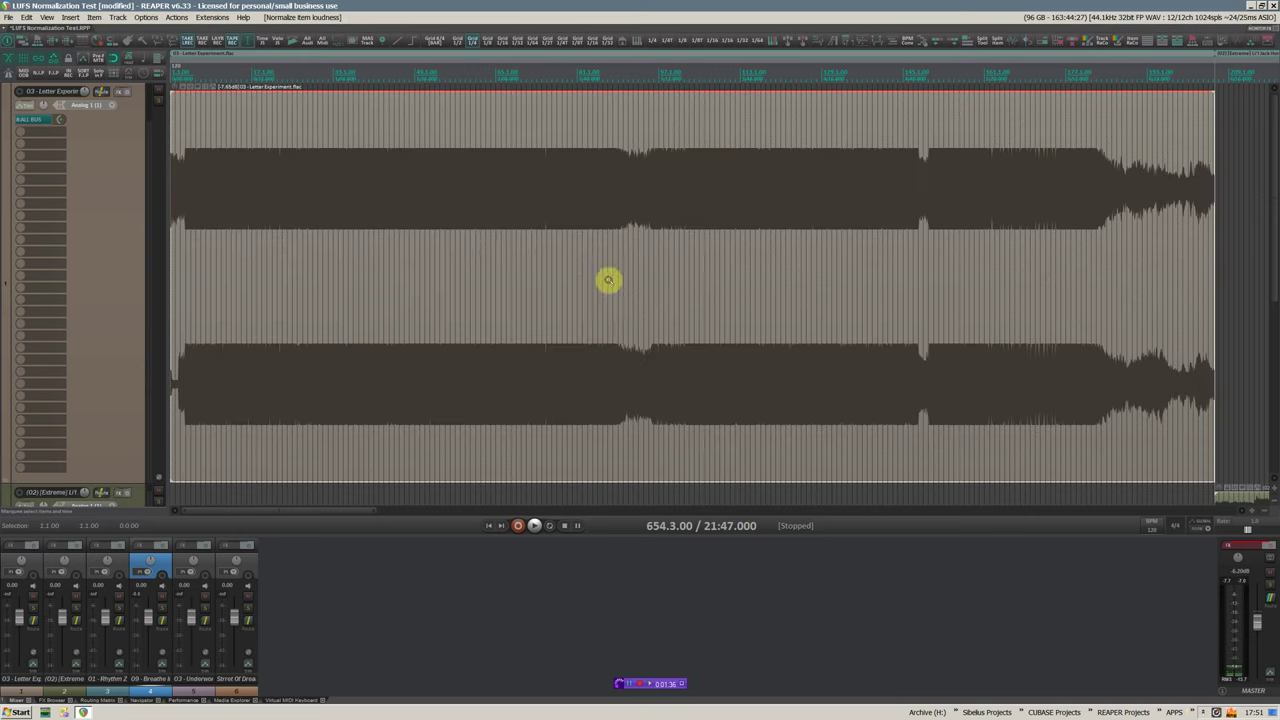
{"action": "key", "text": "shift+t"}
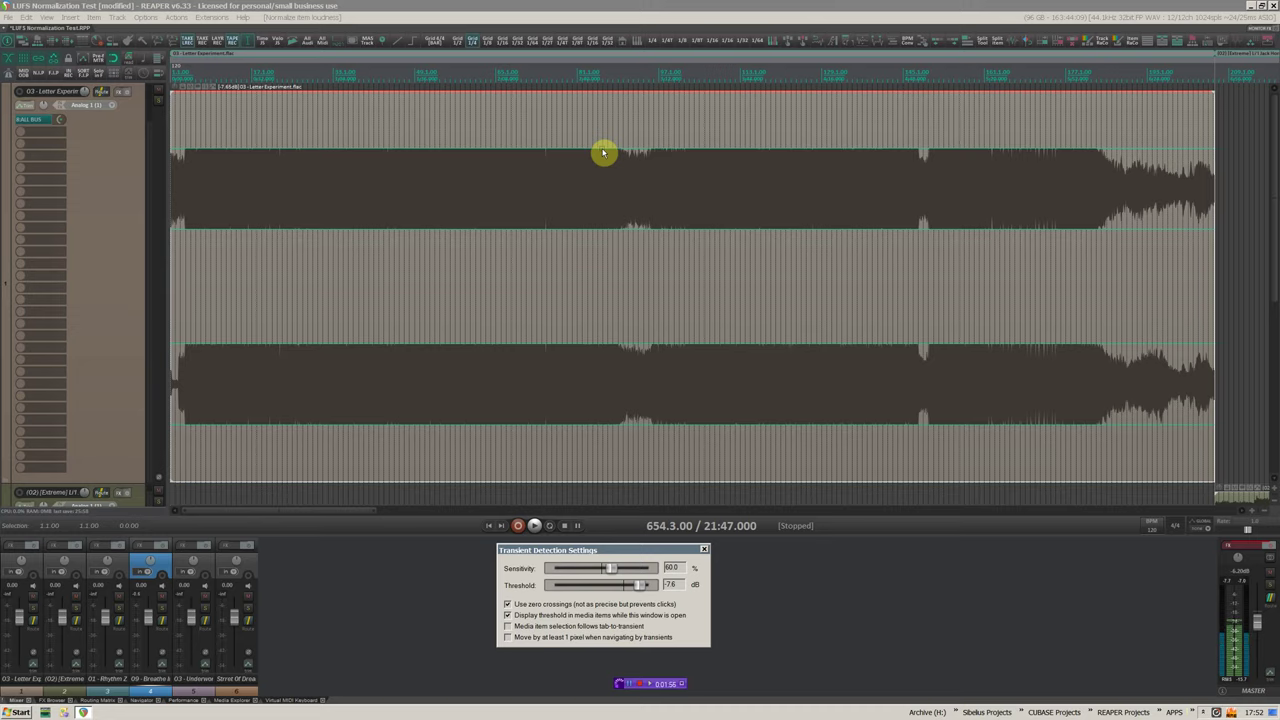
- Normalize the Jack Horny item on the second track to -14 LUFS
{"action": "scroll", "coordinate": [595, 190], "scroll_direction": "down", "scroll_amount": 4}
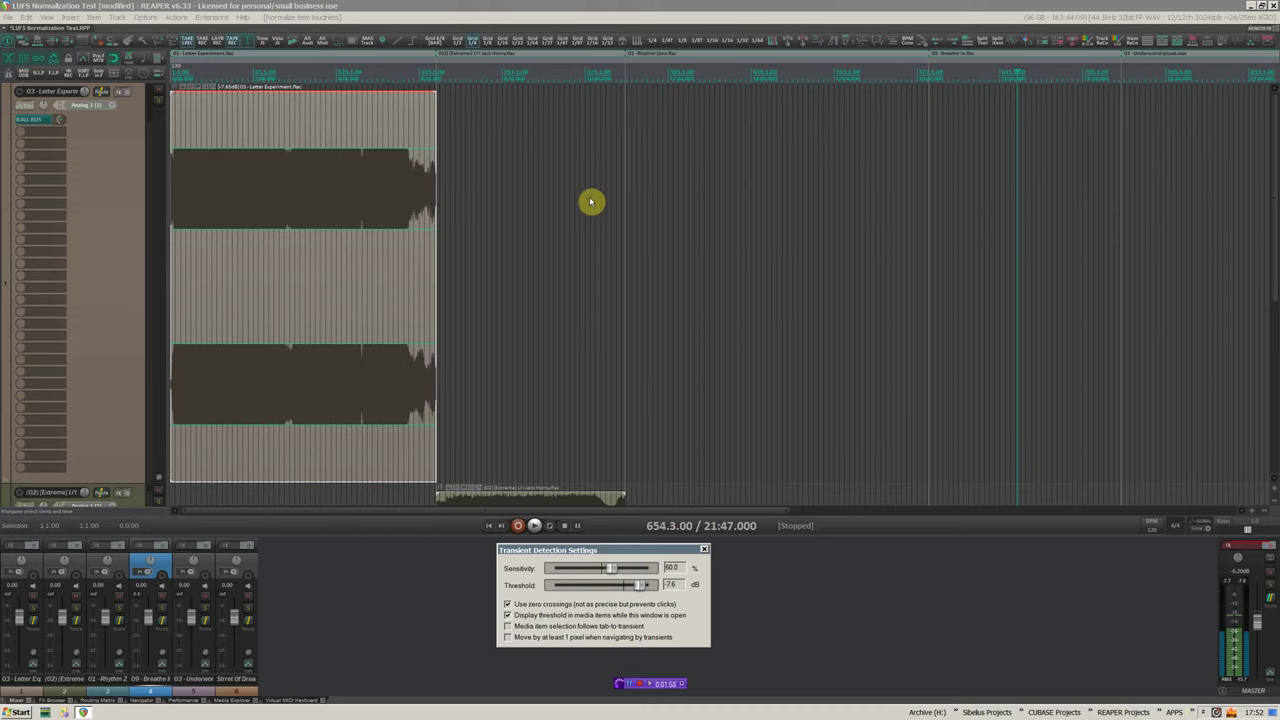
{"action": "scroll", "coordinate": [591, 201], "scroll_direction": "down", "scroll_amount": 5}
{"action": "left_click_drag", "start_coordinate": [519, 133], "coordinate": [543, 207]}
{"action": "key", "text": "z"}
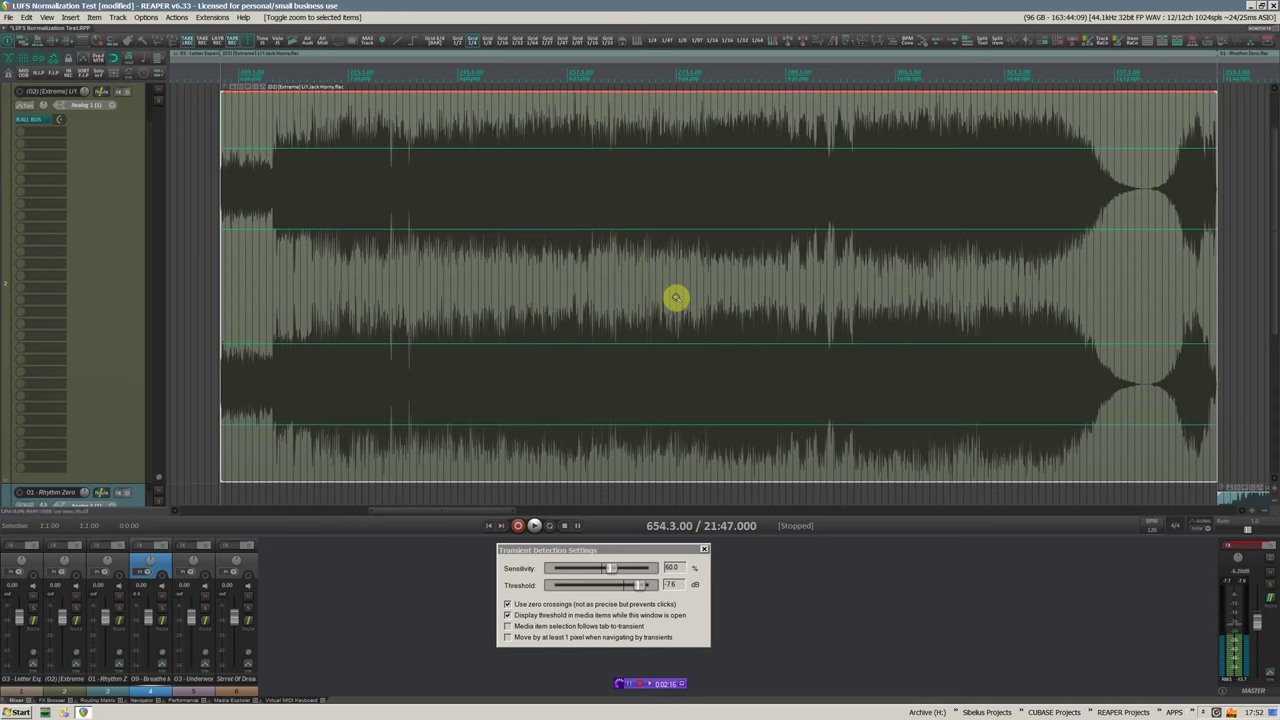
{"action": "key", "text": "ctrl+shift+n"}
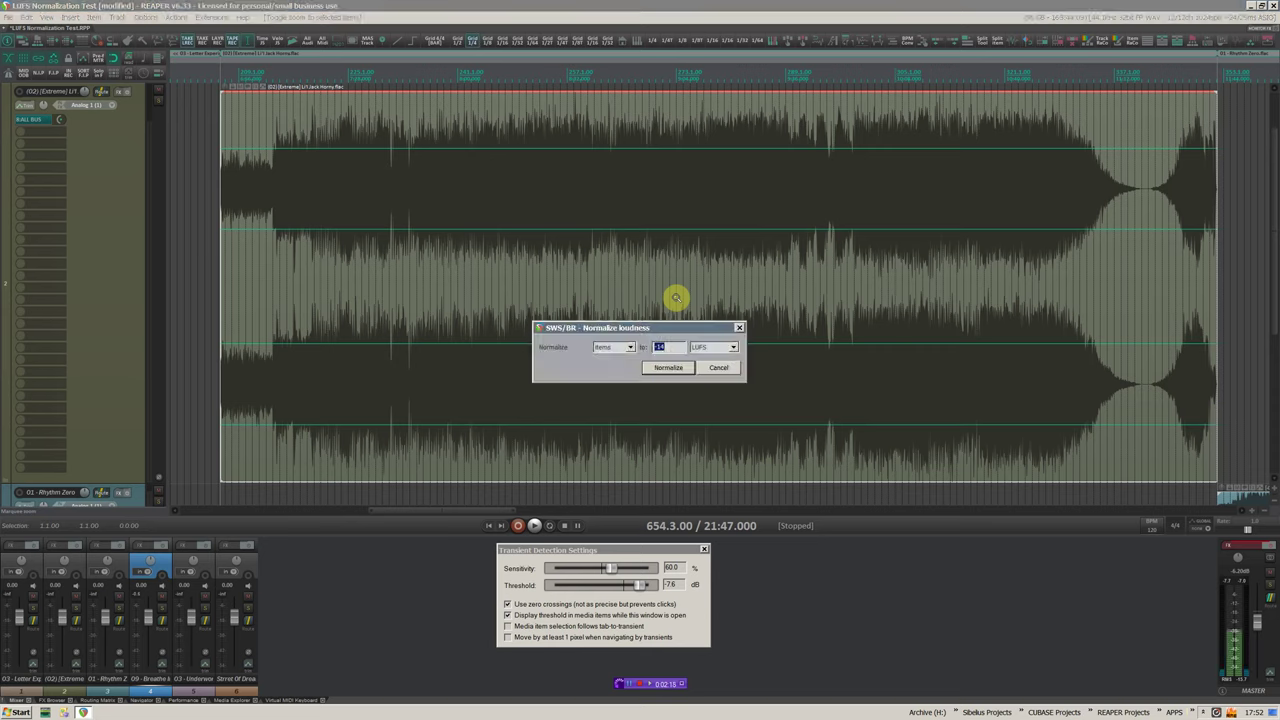
{"action": "left_click", "coordinate": [668, 368]}
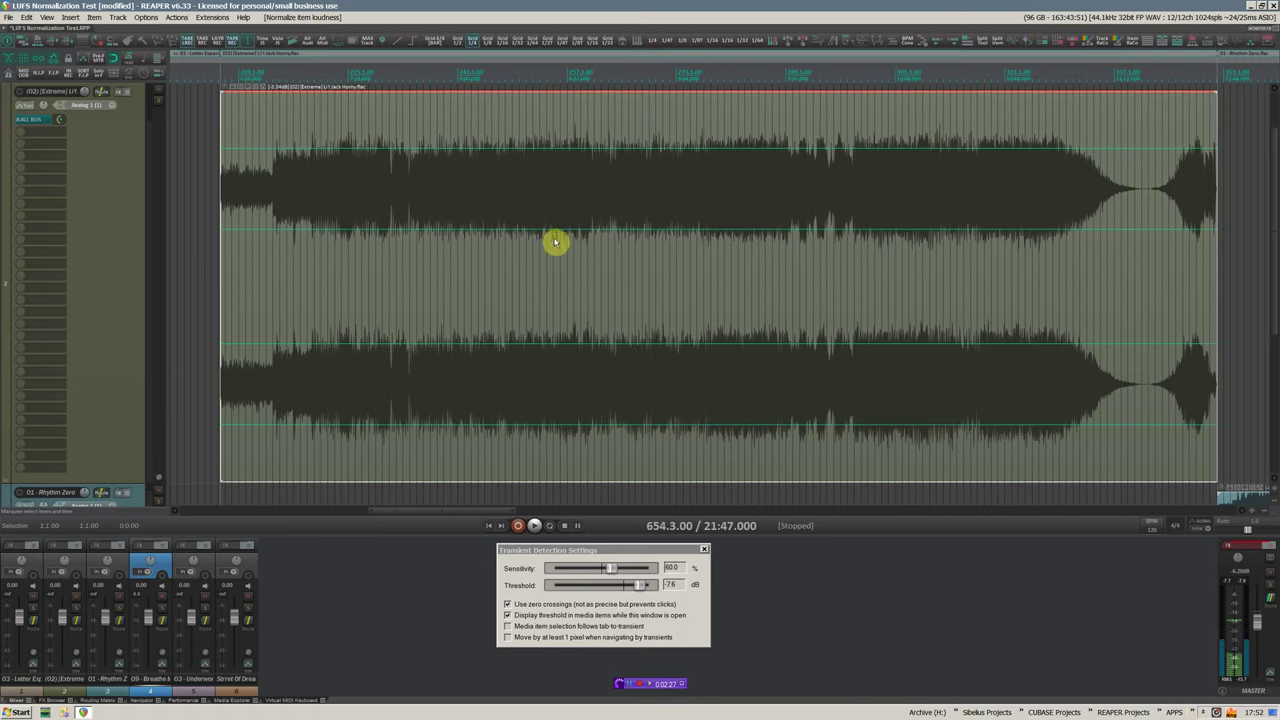
- Compare the waveforms of the Letter Experiment and Jack Horny items, including a closer look at Jack Horny against the threshold lines
{"action": "scroll", "coordinate": [551, 243], "scroll_direction": "down", "scroll_amount": 2}
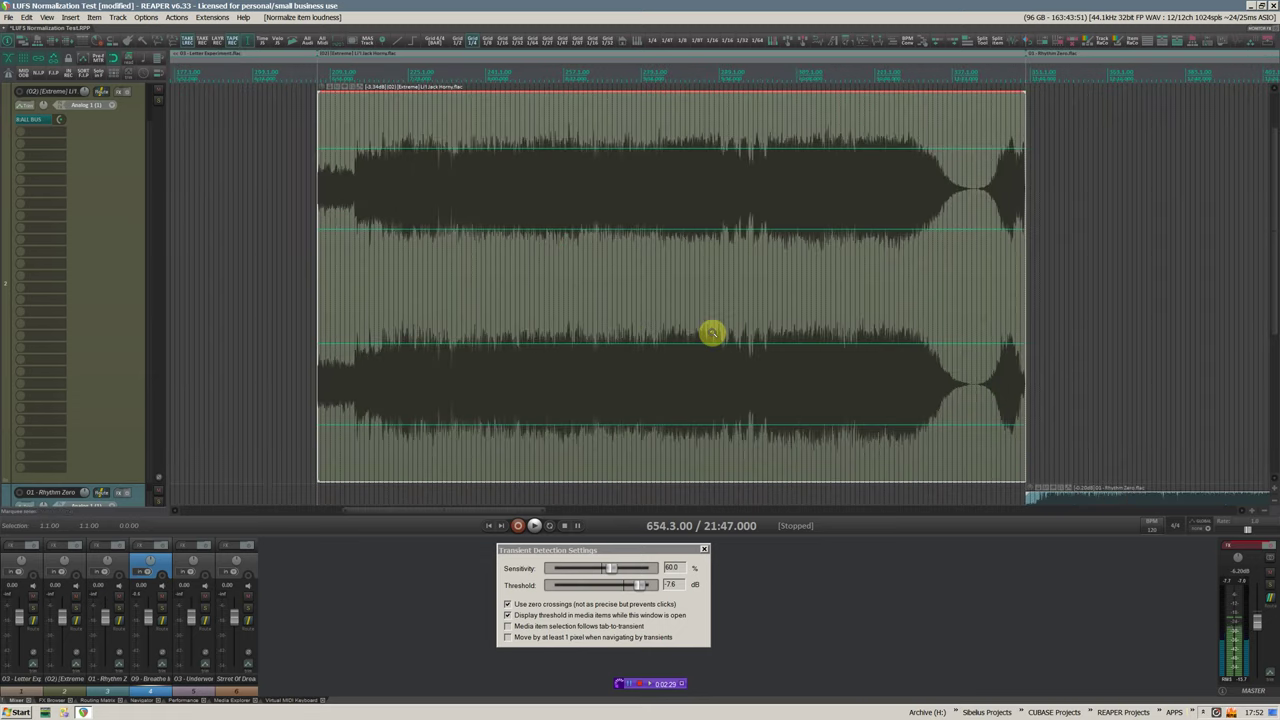
{"action": "key", "text": "ctrl+Page_Down"}
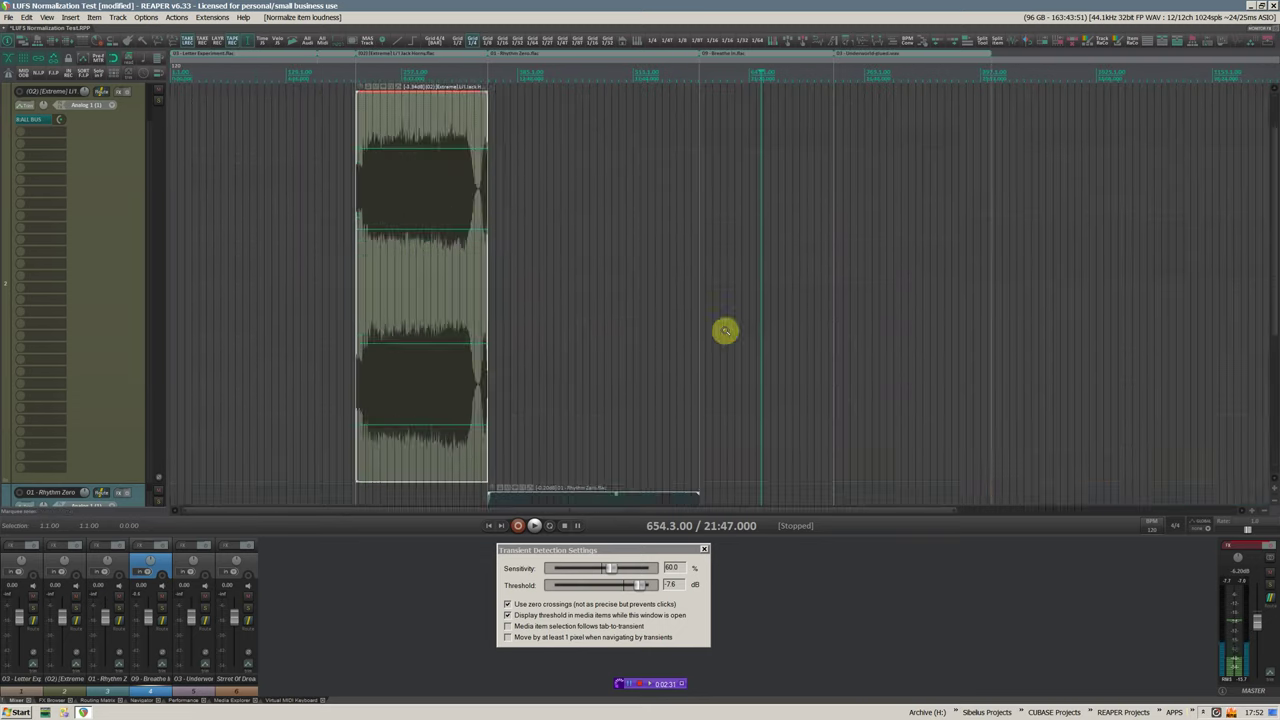
{"action": "left_click", "coordinate": [294, 115], "text": "ctrl"}
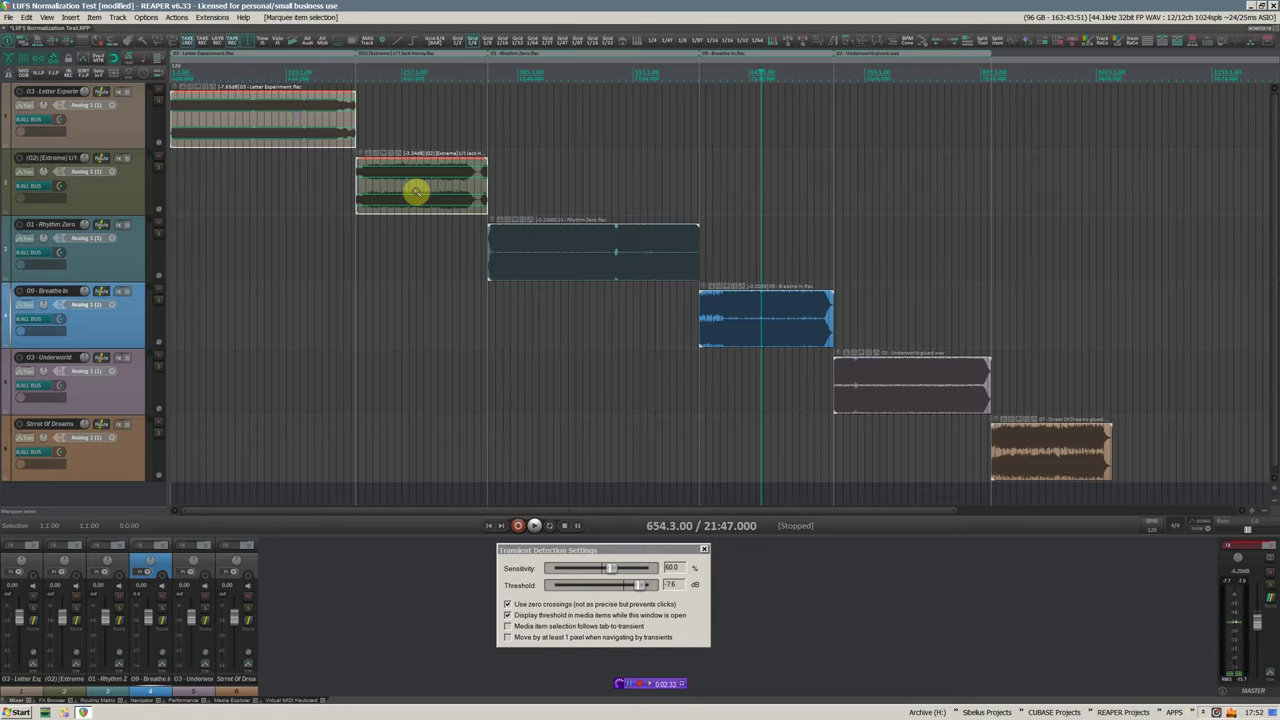
{"action": "key", "text": "z"}
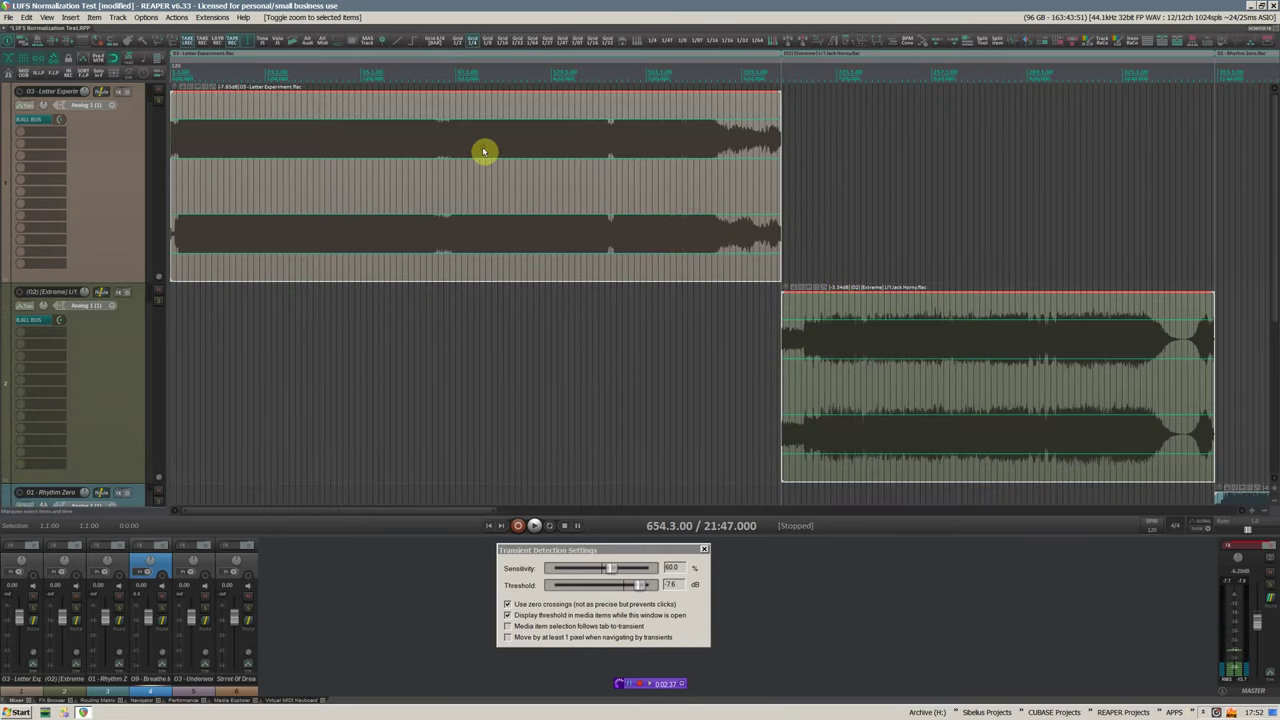
{"action": "left_click", "coordinate": [929, 371]}
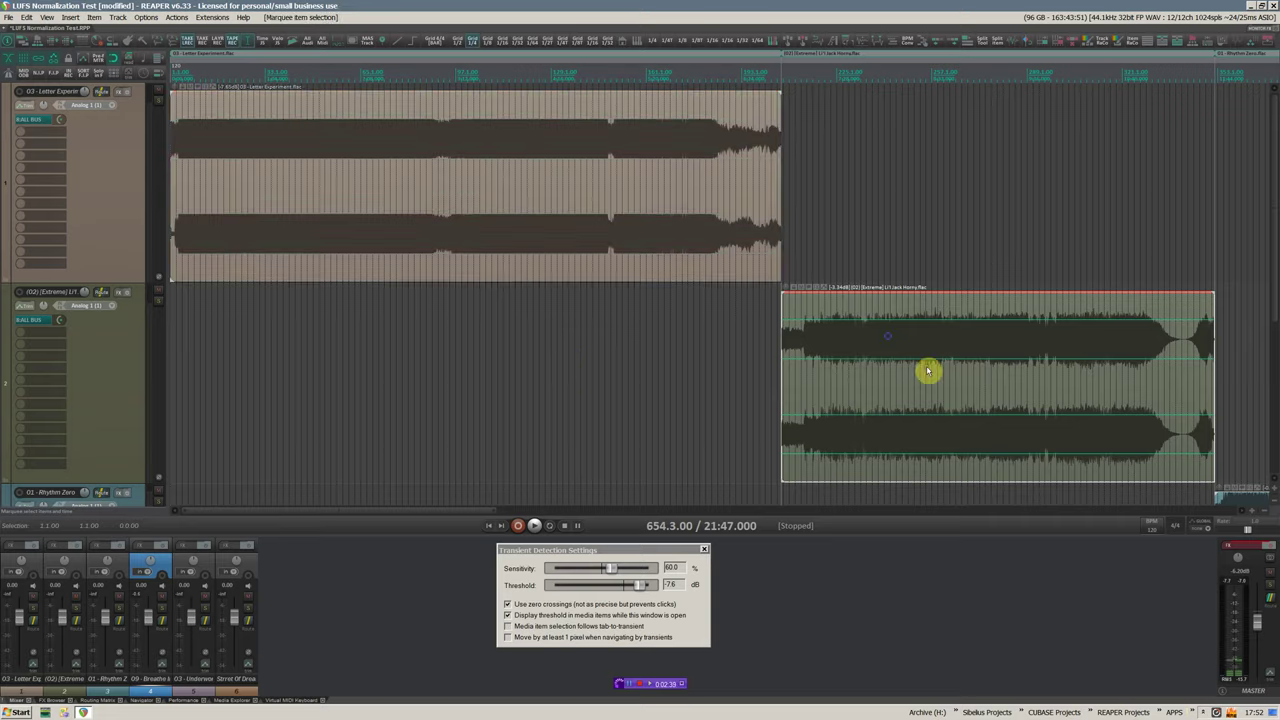
{"action": "key", "text": "z"}
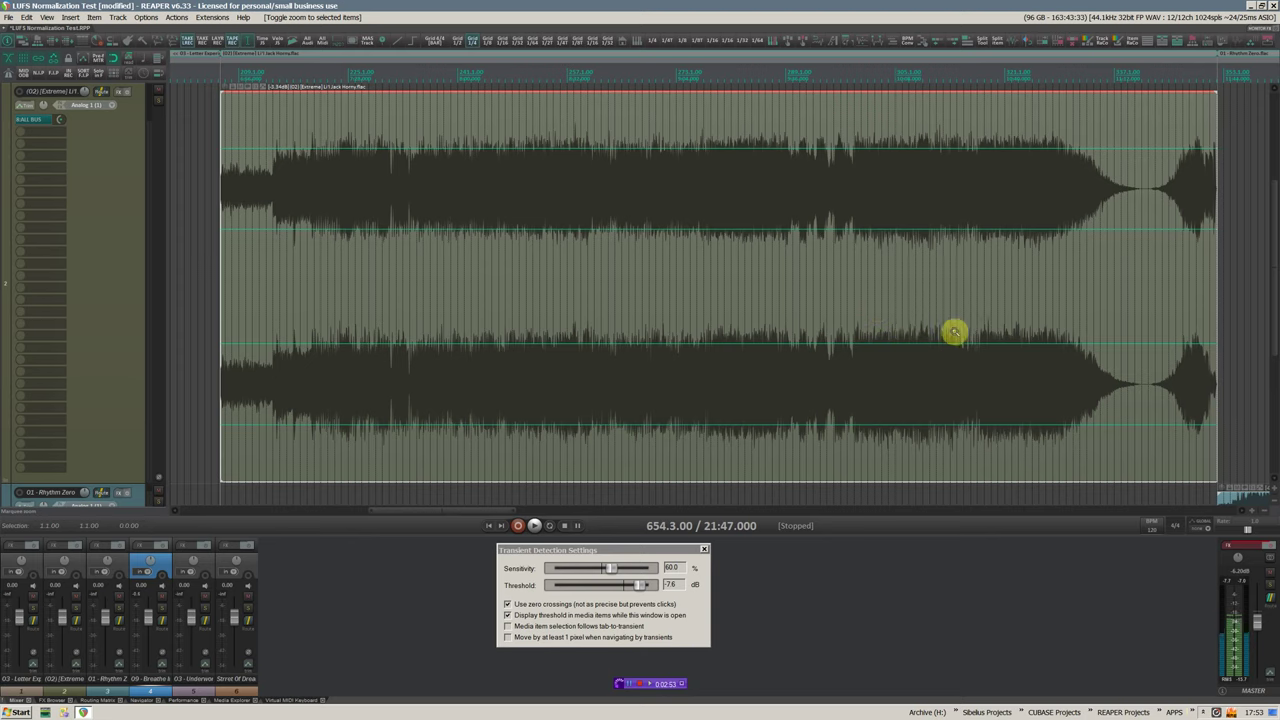
{"action": "key", "text": "z"}
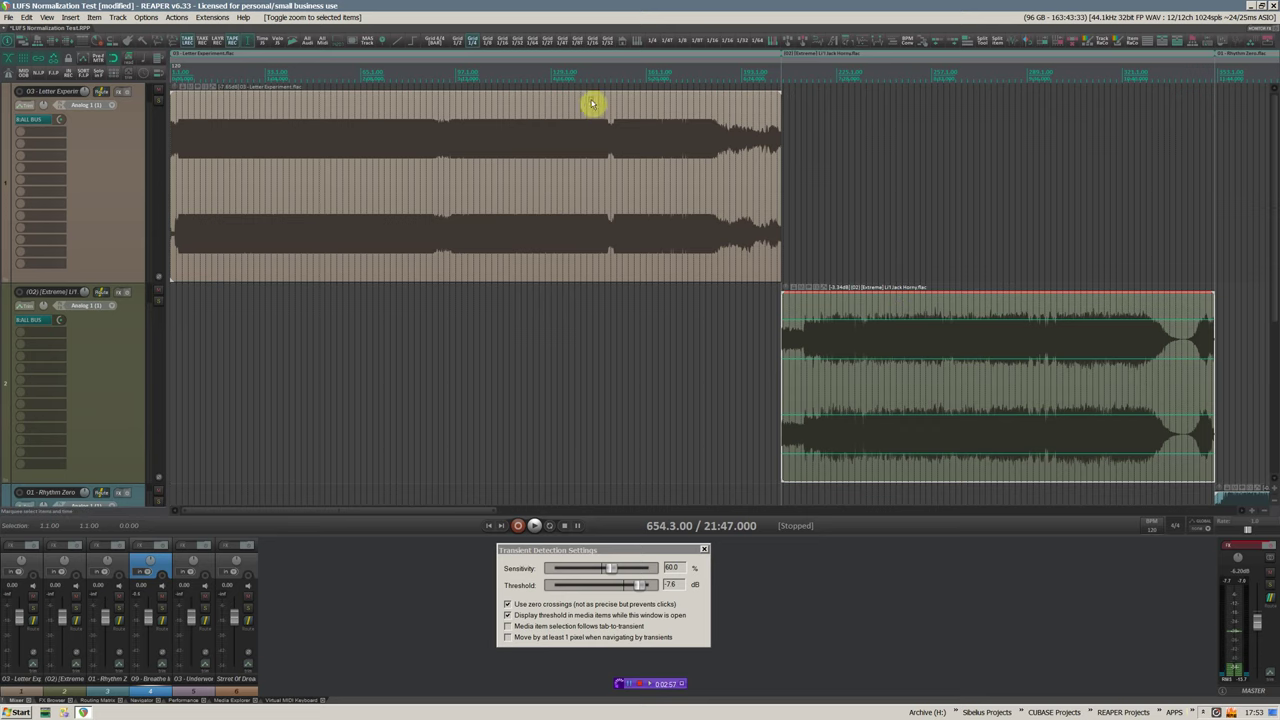
- Play the Letter Experiment item briefly from bar 131 and stop playback
{"action": "left_click", "coordinate": [559, 77]}
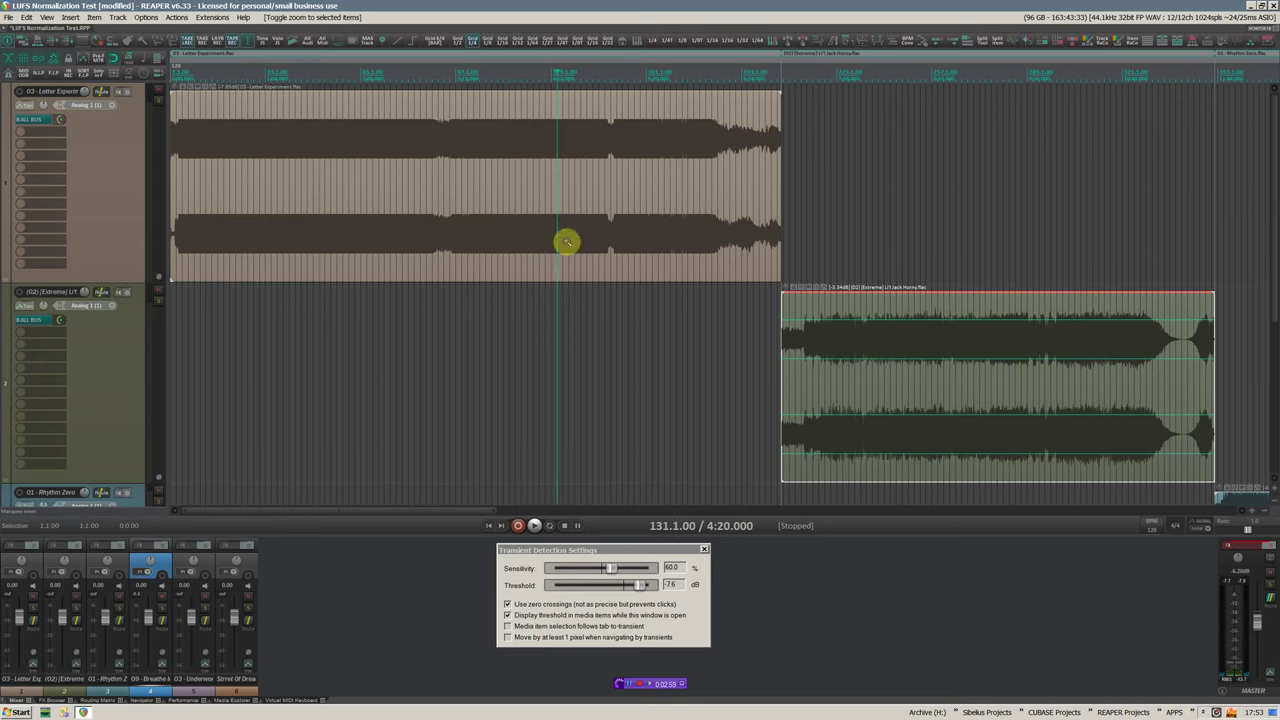
{"action": "key", "text": "space"}
{"action": "scroll", "coordinate": [562, 274], "scroll_direction": "down", "scroll_amount": 1}
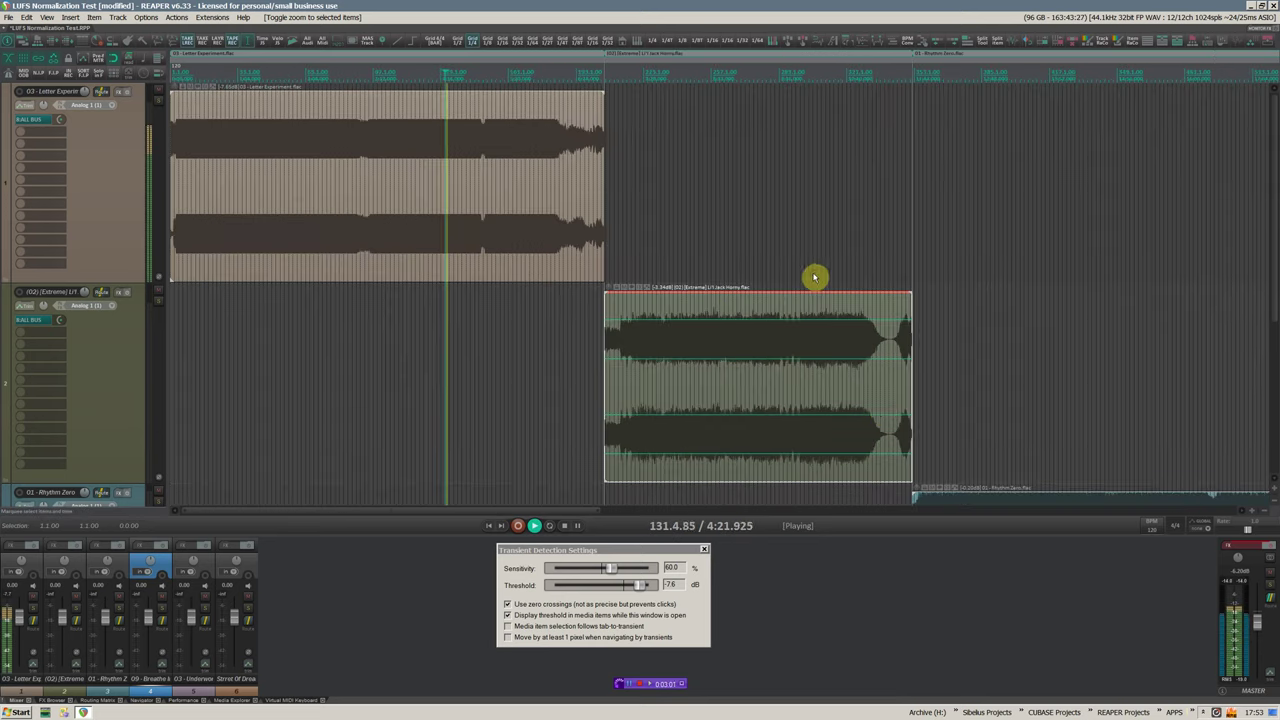
{"action": "key", "text": "space"}
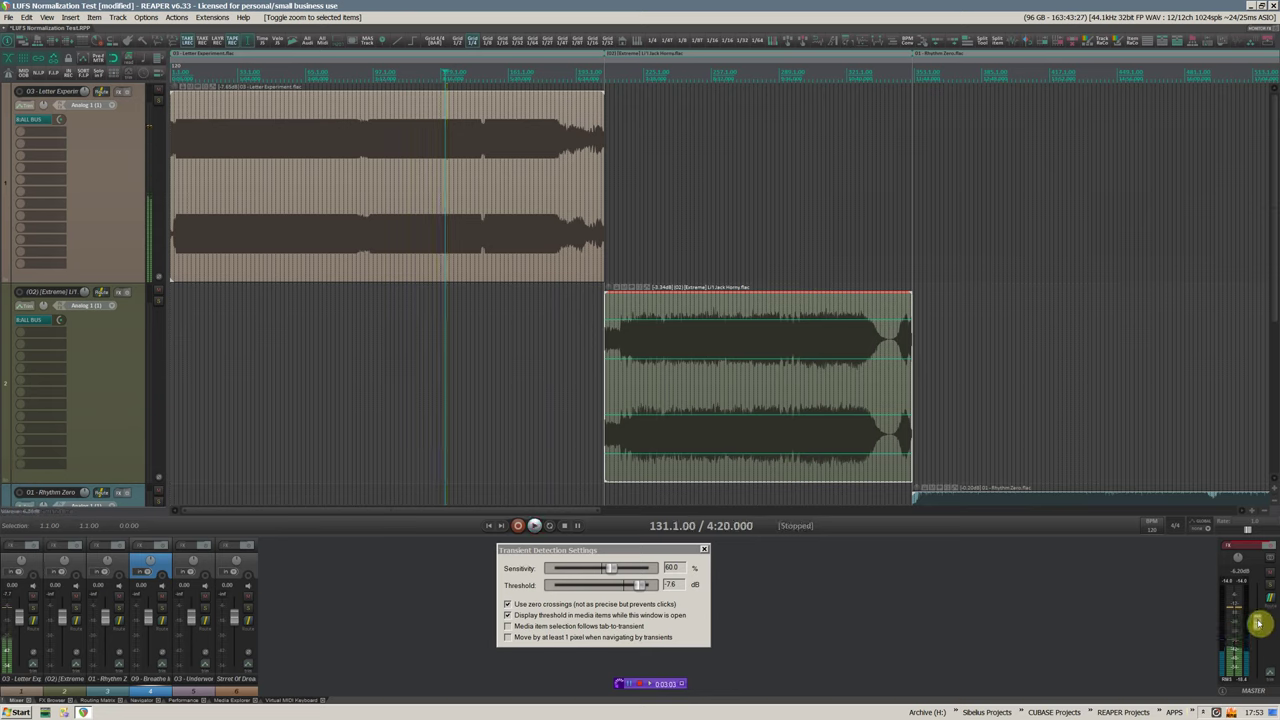
- Set the master track volume to 0 dB and play the Letter Experiment item again from bar 131
{"action": "left_click", "coordinate": [1259, 617]}
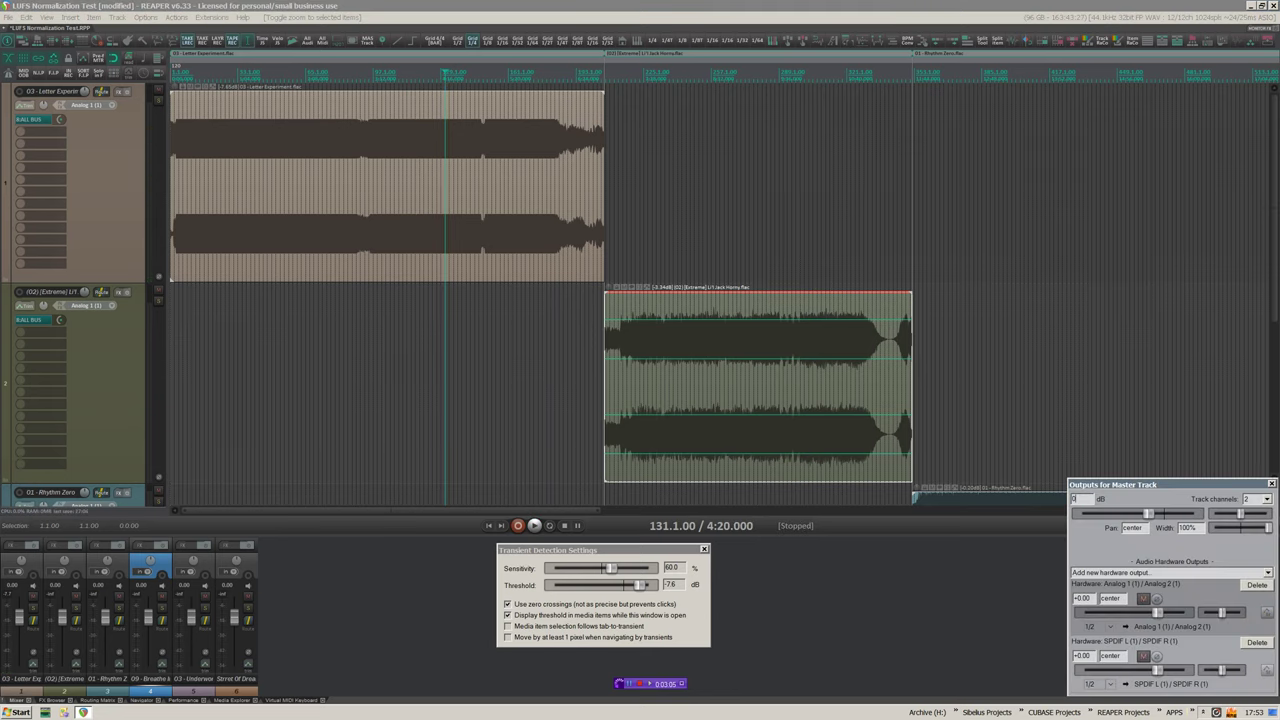
{"action": "left_click", "coordinate": [1259, 622]}
{"action": "key", "text": "space"}
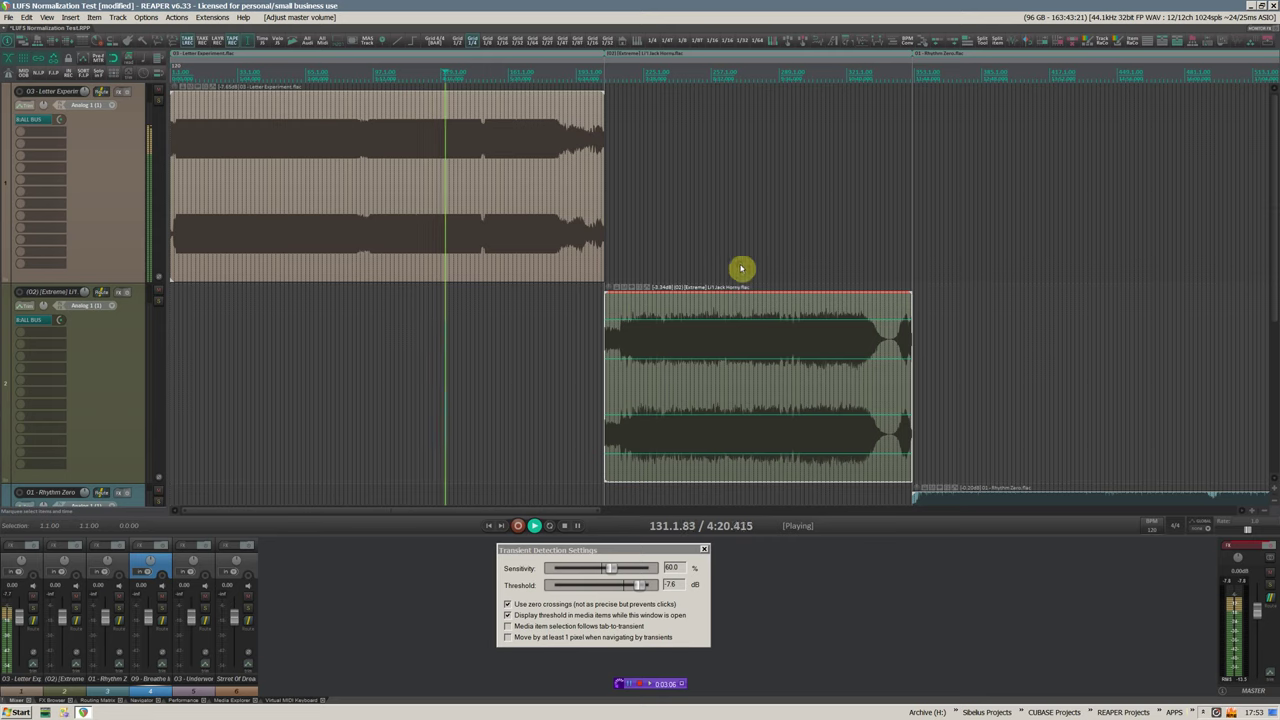
- Listen to the Jack Horny item from about bar 317, then stop with the edit cursor at bar 25
{"action": "left_click", "coordinate": [839, 77]}
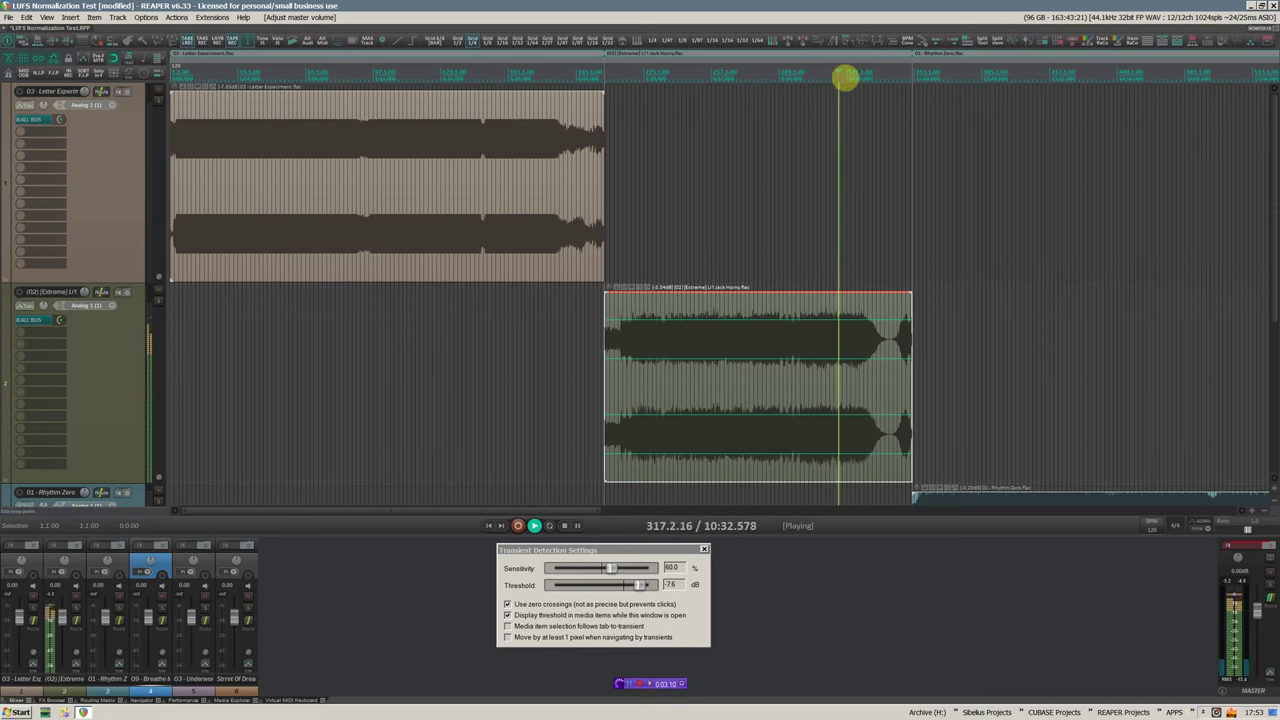
{"action": "scroll", "coordinate": [849, 186], "scroll_direction": "up", "scroll_amount": 3}
{"action": "scroll", "coordinate": [849, 186], "scroll_direction": "down", "scroll_amount": 2}
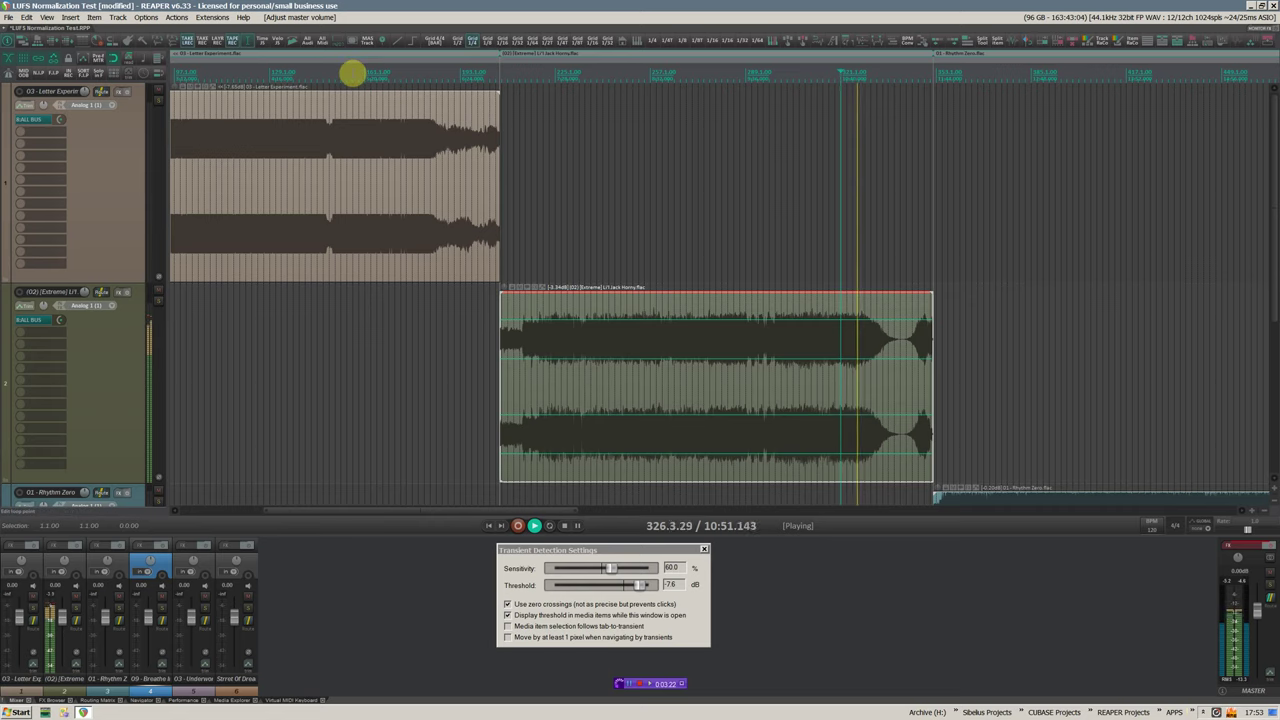
{"action": "scroll", "coordinate": [347, 70], "scroll_direction": "down", "scroll_amount": 3}
{"action": "key", "text": "space"}
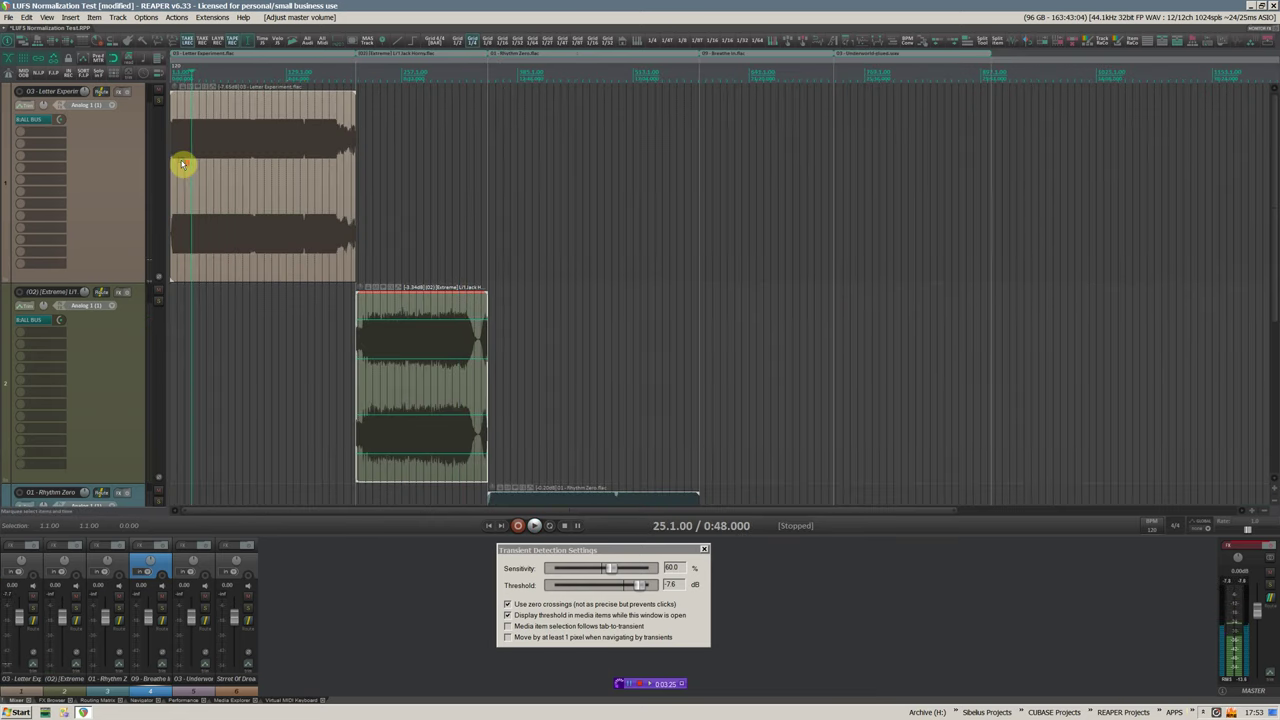
- Listen to the Letter Experiment item from bar 25 and from bar 113 to judge its loudness
{"action": "scroll", "coordinate": [180, 166], "scroll_direction": "up", "scroll_amount": 5}
{"action": "key", "text": "space"}
{"action": "scroll", "coordinate": [400, 128], "scroll_direction": "down", "scroll_amount": 3}
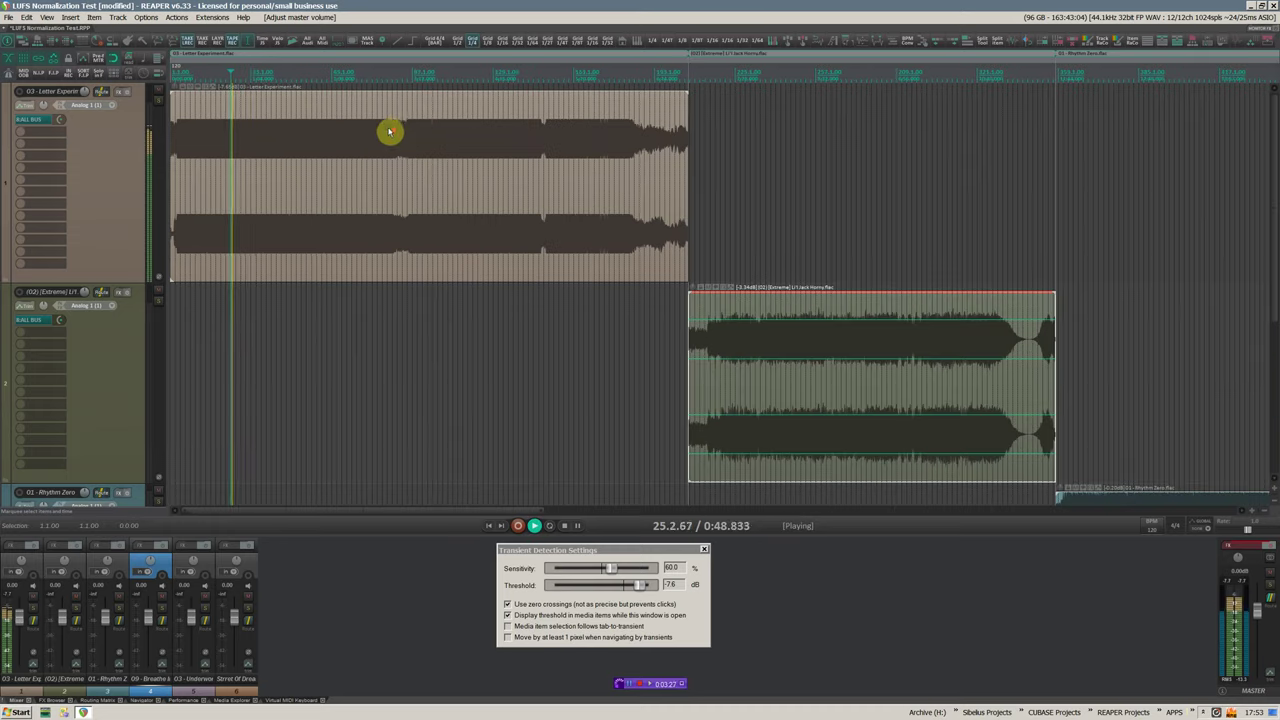
{"action": "left_click", "coordinate": [453, 74]}
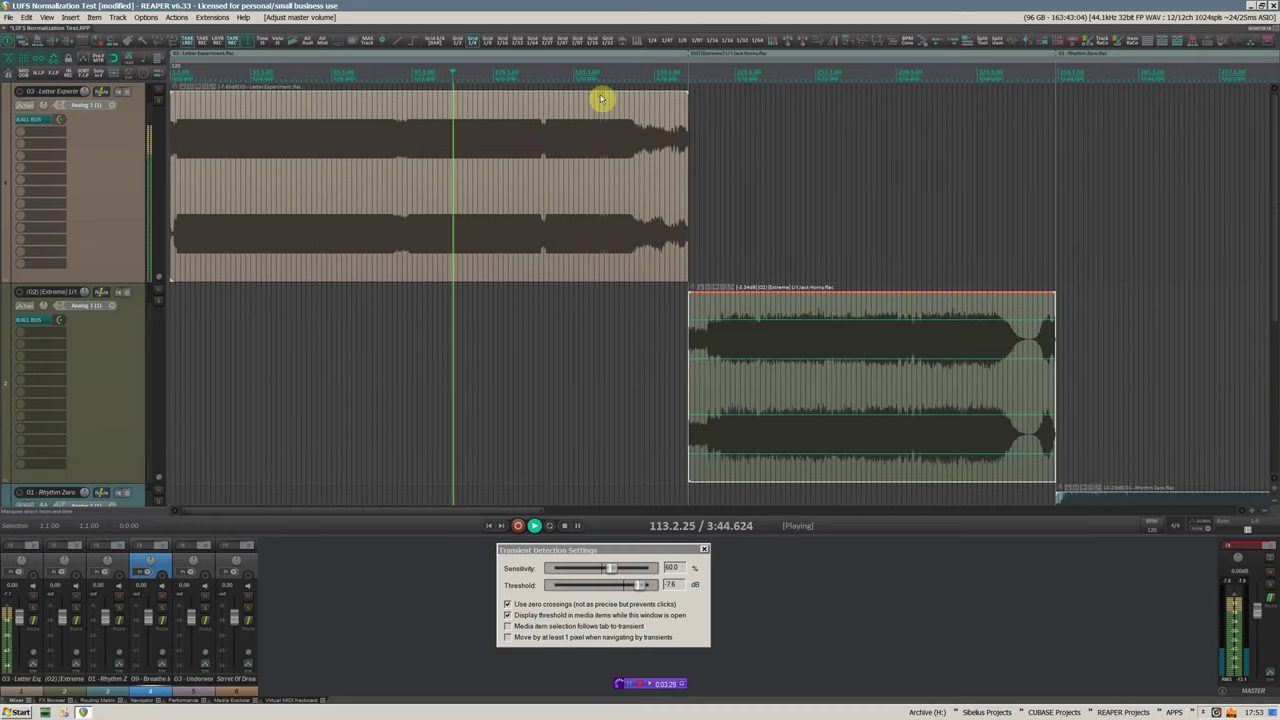
{"action": "key", "text": "space"}
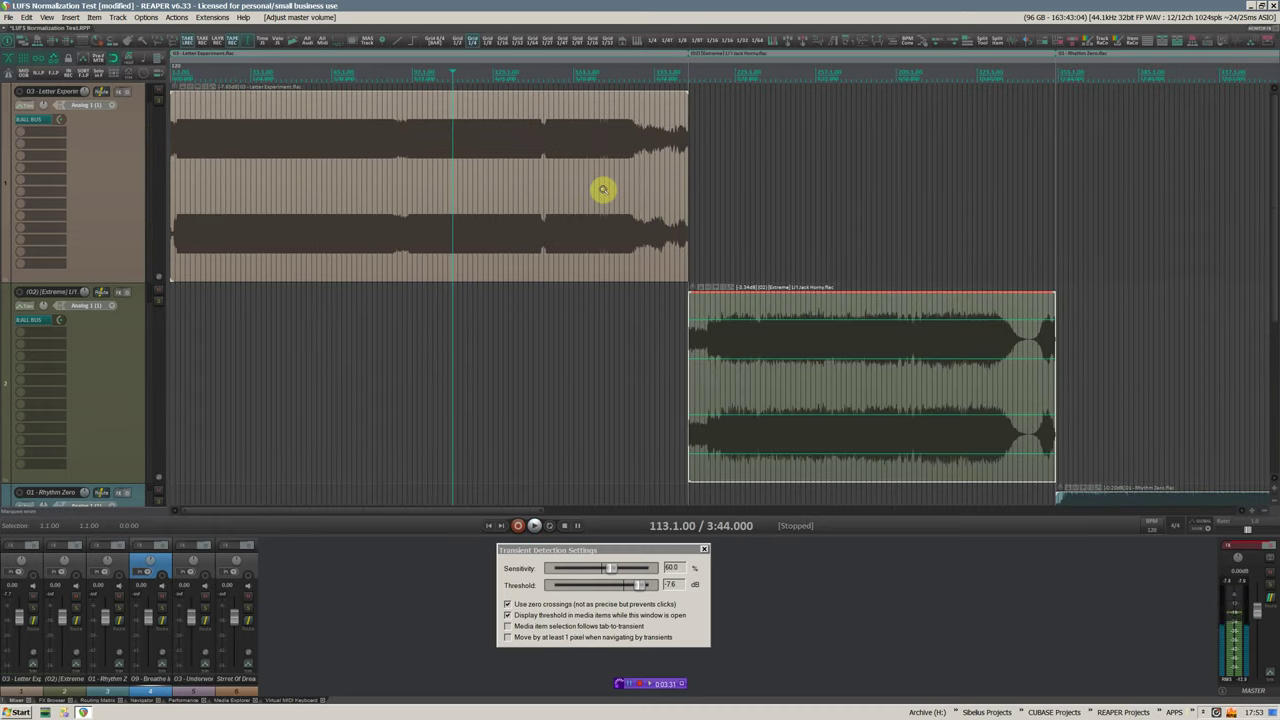
{"action": "key", "text": "space"}
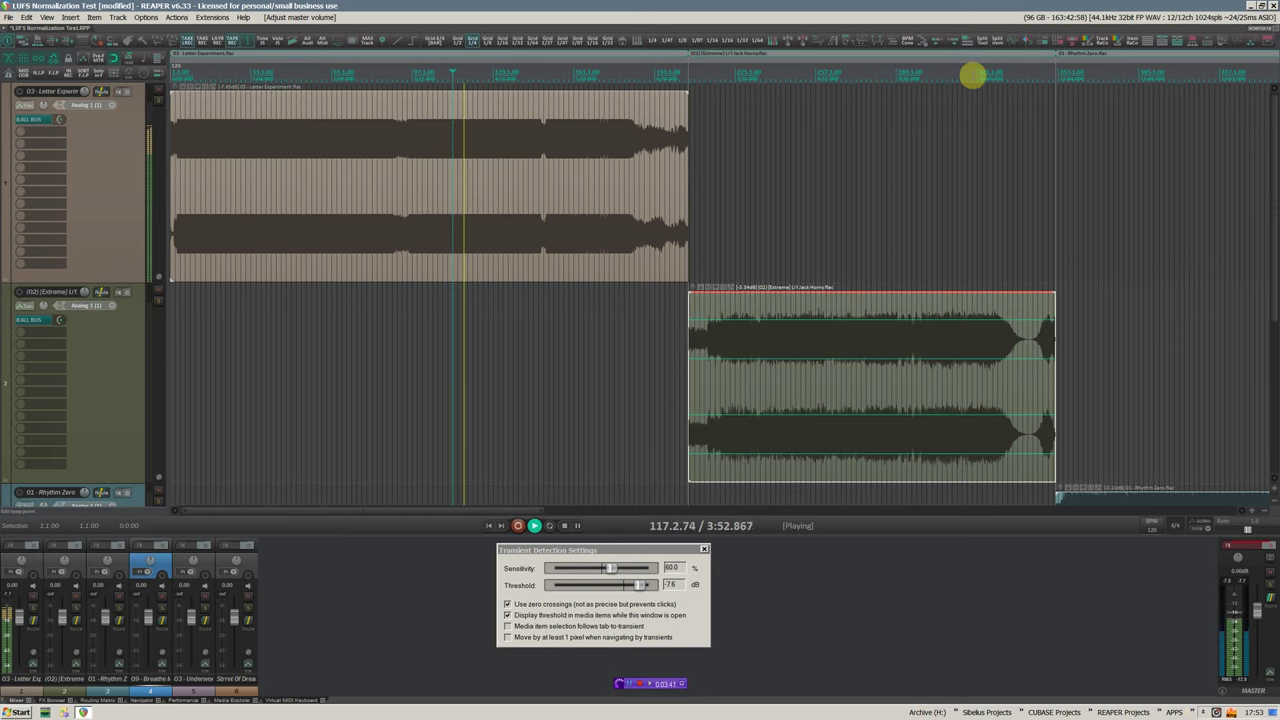
- Listen to the Jack Horny item from about bar 319 and again from about bar 313 for comparison
{"action": "left_click", "coordinate": [972, 75]}
{"action": "scroll", "coordinate": [530, 236], "scroll_direction": "down", "scroll_amount": 2}
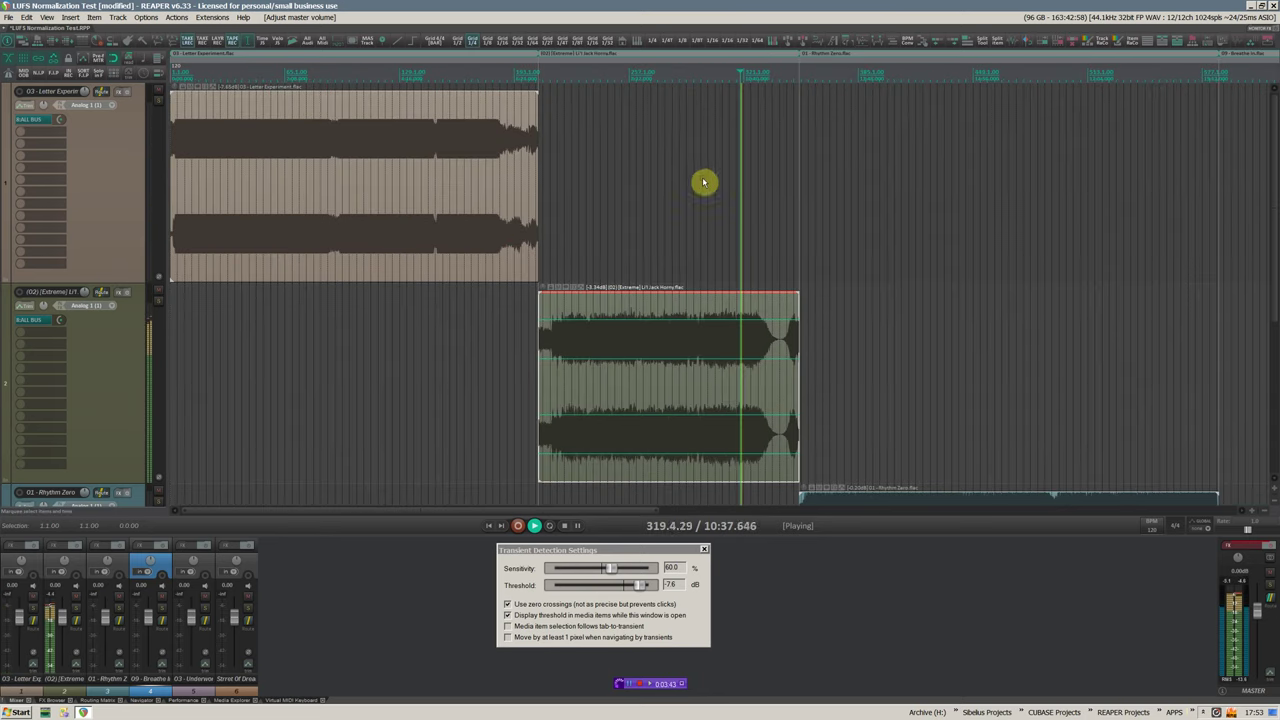
{"action": "scroll", "coordinate": [740, 80], "scroll_direction": "up", "scroll_amount": 1}
{"action": "scroll", "coordinate": [757, 76], "scroll_direction": "up", "scroll_amount": 1}
{"action": "left_click", "coordinate": [756, 75]}
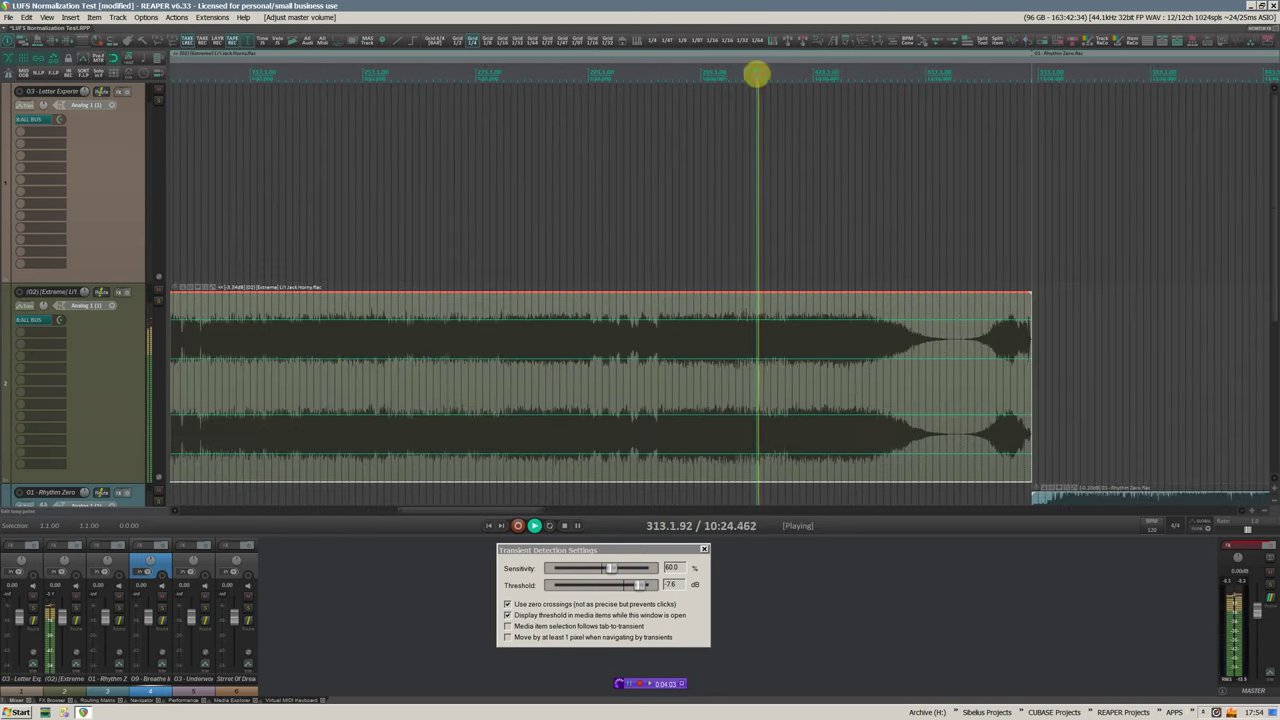
{"action": "scroll", "coordinate": [776, 122], "scroll_direction": "down", "scroll_amount": 1}
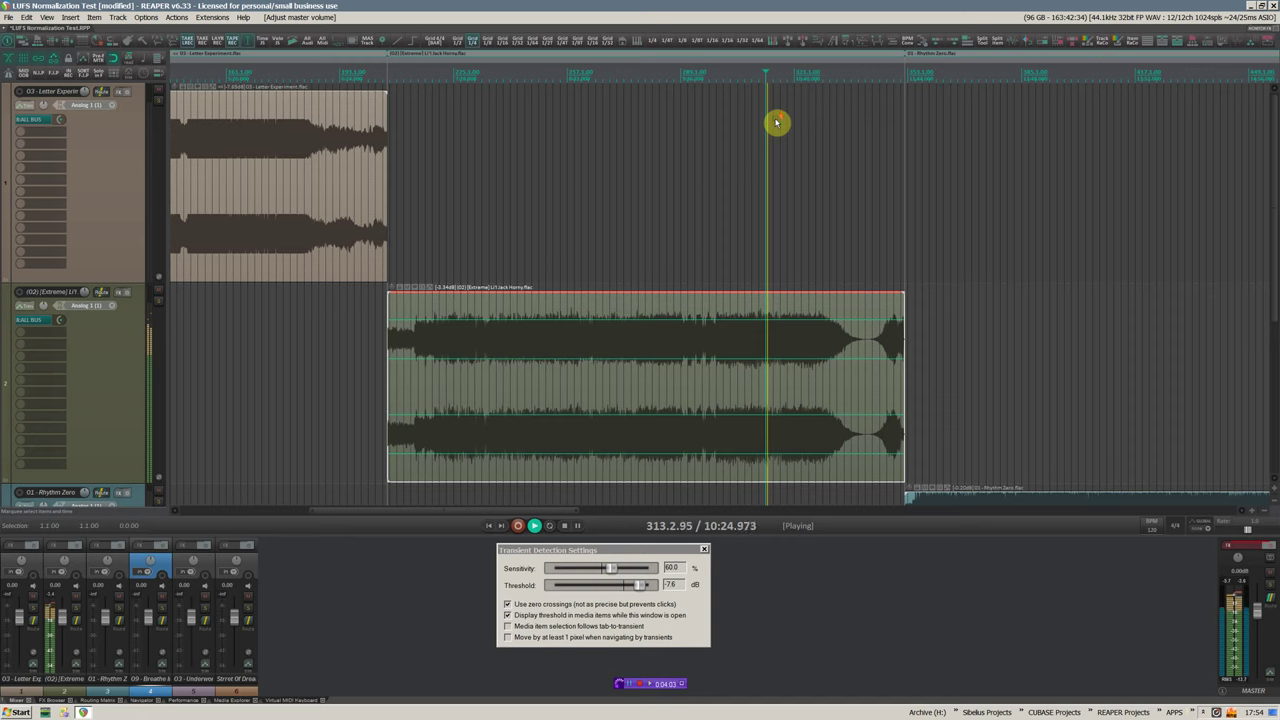
- Listen to the Letter Experiment item from about bar 165, move playback to bar 45 and stop it
{"action": "left_click", "coordinate": [246, 72]}
{"action": "scroll", "coordinate": [296, 119], "scroll_direction": "down", "scroll_amount": 3}
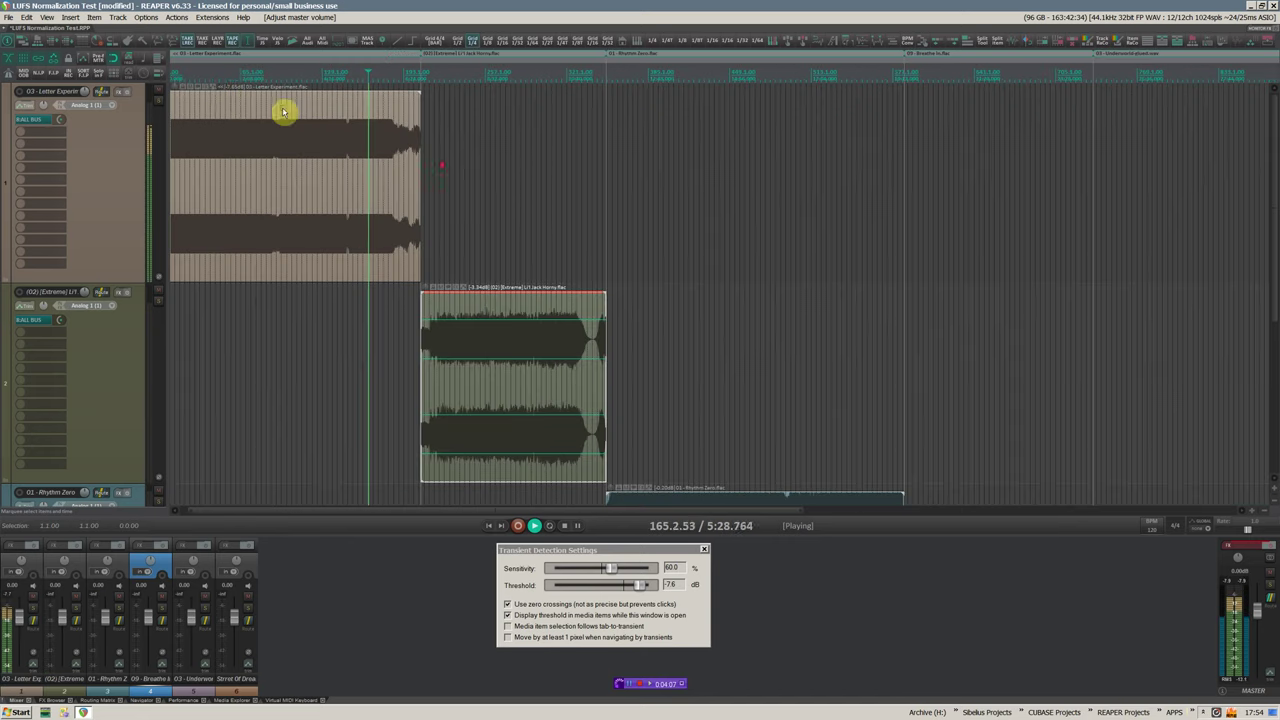
{"action": "left_click", "coordinate": [220, 77]}
{"action": "key", "text": "space"}
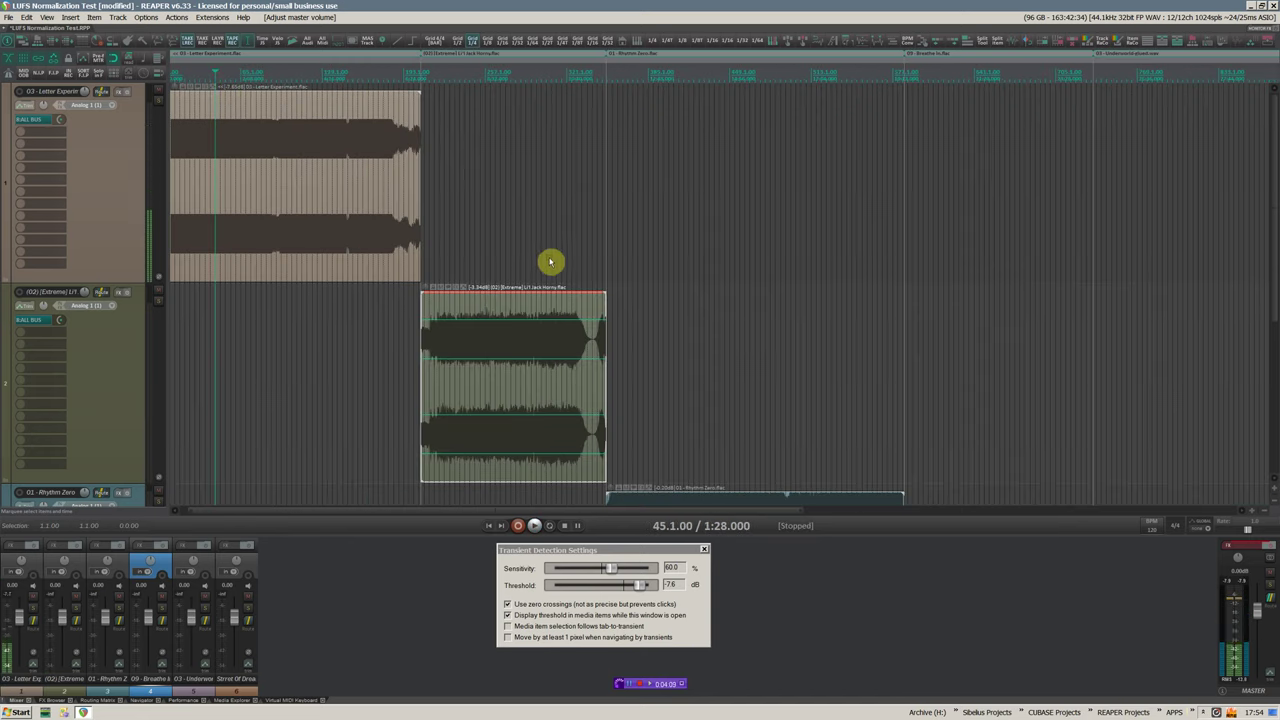
- Normalize the Rhythm Zero item's loudness to -14 LUFS
{"action": "scroll", "coordinate": [551, 262], "scroll_direction": "down", "scroll_amount": 3}
{"action": "left_click_drag", "start_coordinate": [707, 209], "coordinate": [739, 262]}
{"action": "key", "text": "shift+grave"}
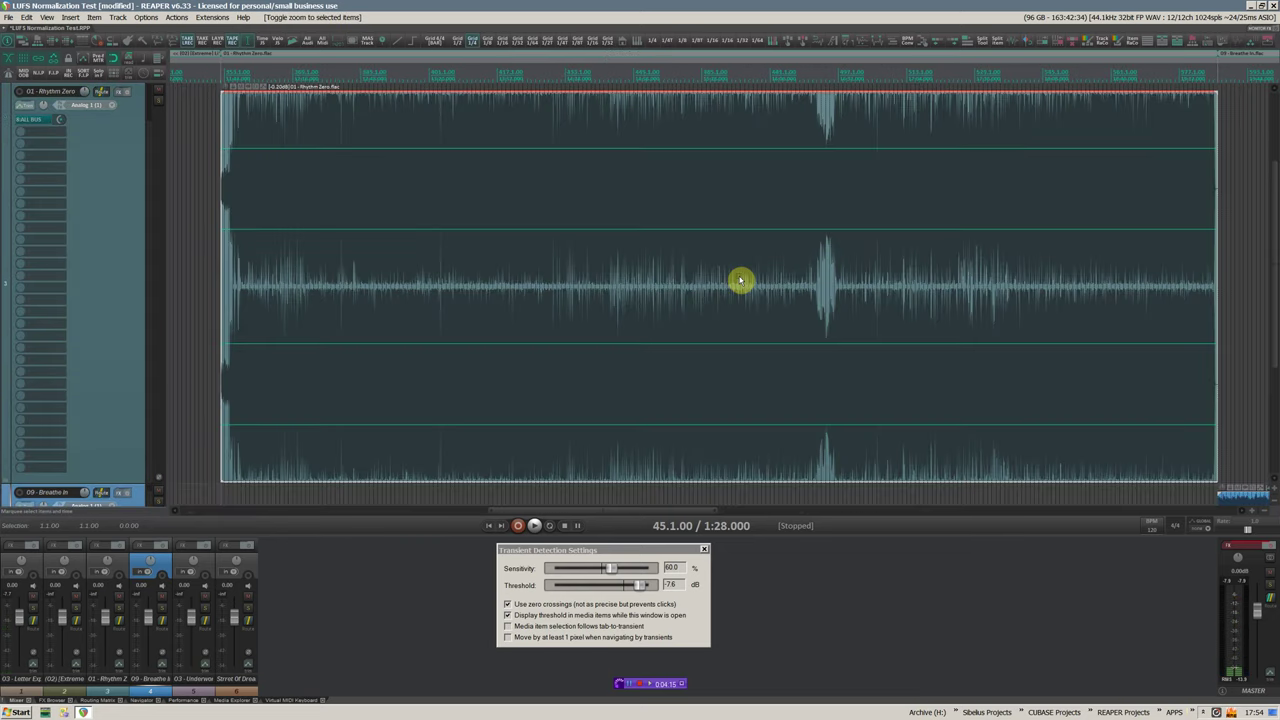
{"action": "key", "text": "shift+n"}
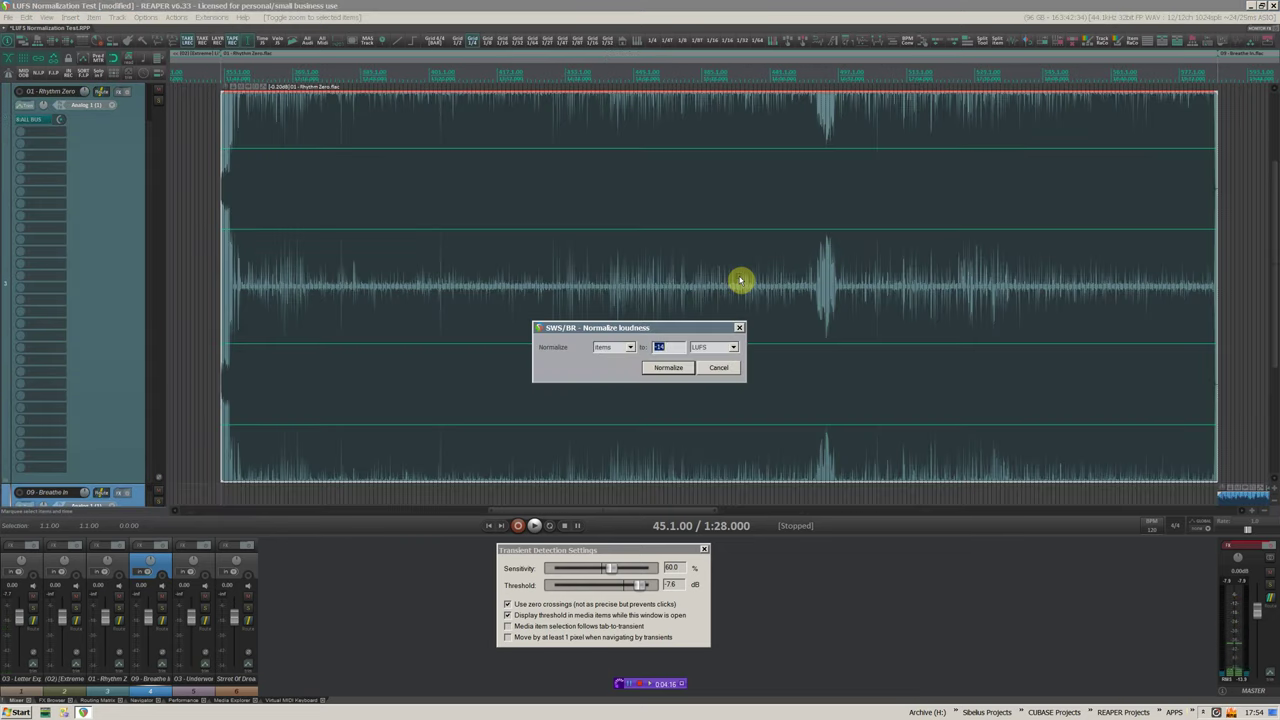
{"action": "left_click", "coordinate": [668, 367]}
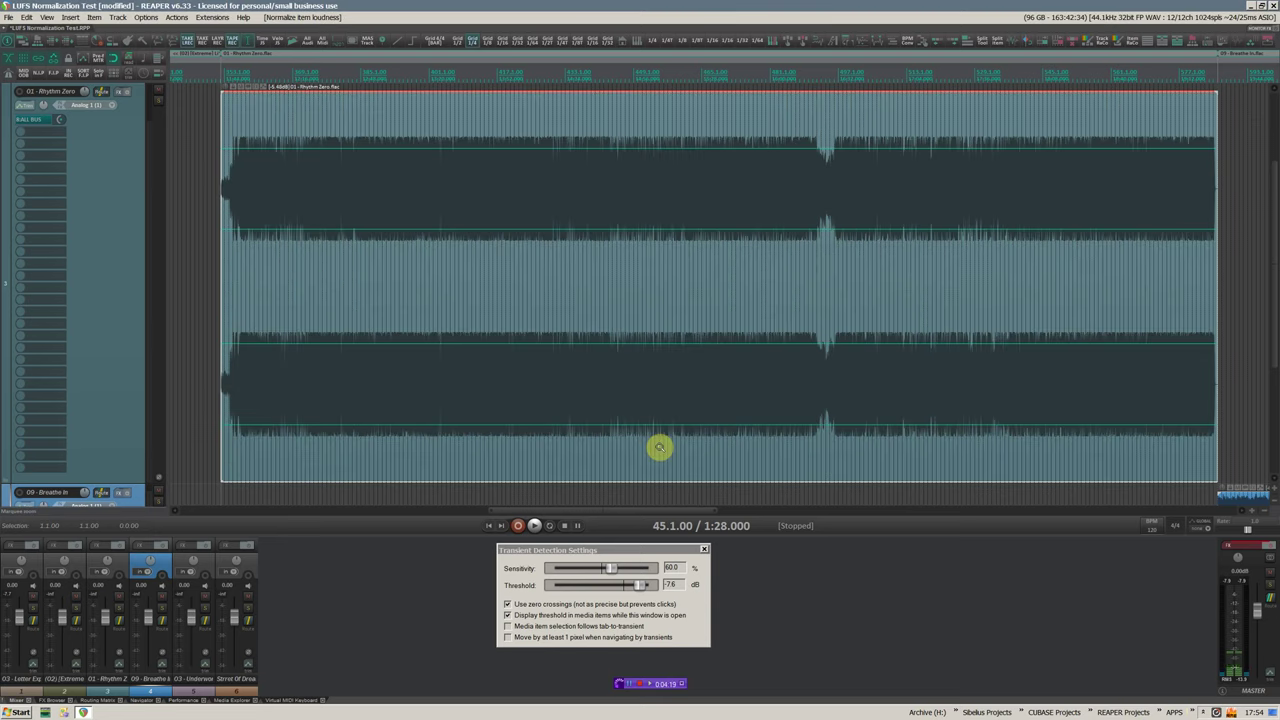
- Listen to the normalized Rhythm Zero item from about bar 511 and bring all tracks back into view
{"action": "scroll", "coordinate": [590, 295], "scroll_direction": "down", "scroll_amount": 3}
{"action": "left_click", "coordinate": [746, 79]}
{"action": "key", "text": "space"}
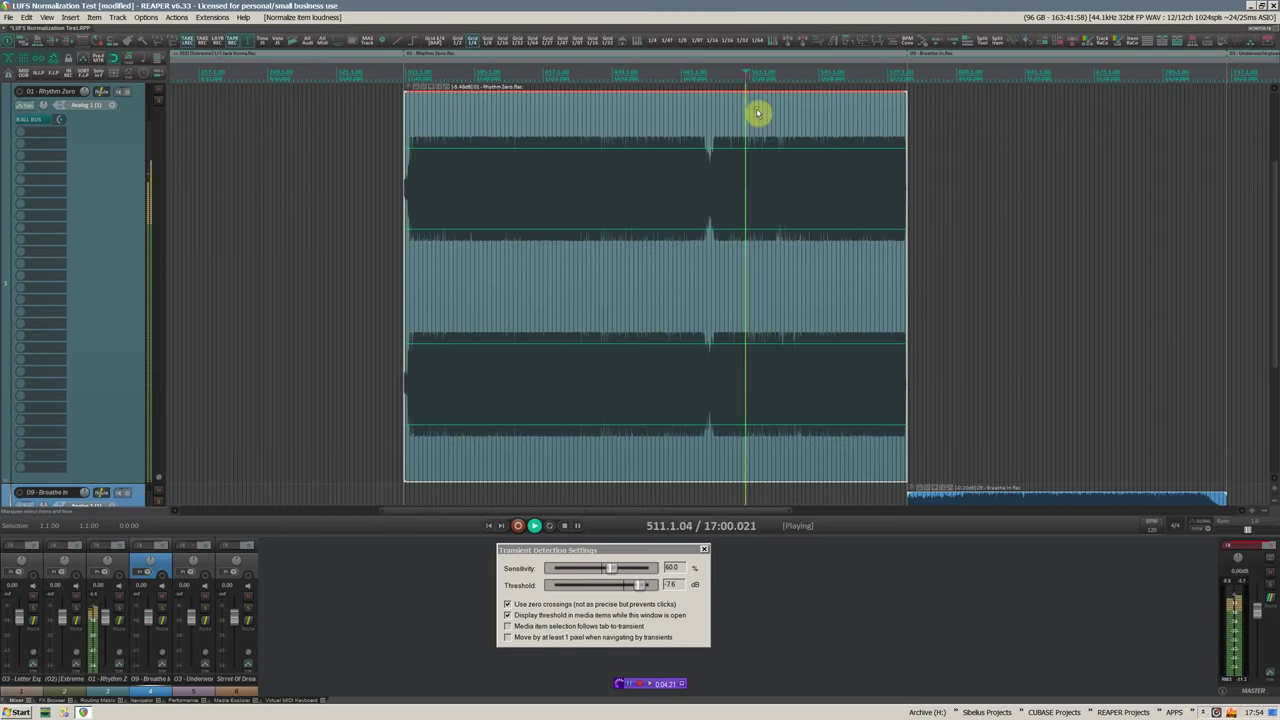
{"action": "scroll", "coordinate": [752, 218], "scroll_direction": "up", "scroll_amount": 4}
{"action": "scroll", "coordinate": [642, 231], "scroll_direction": "down", "scroll_amount": 6}
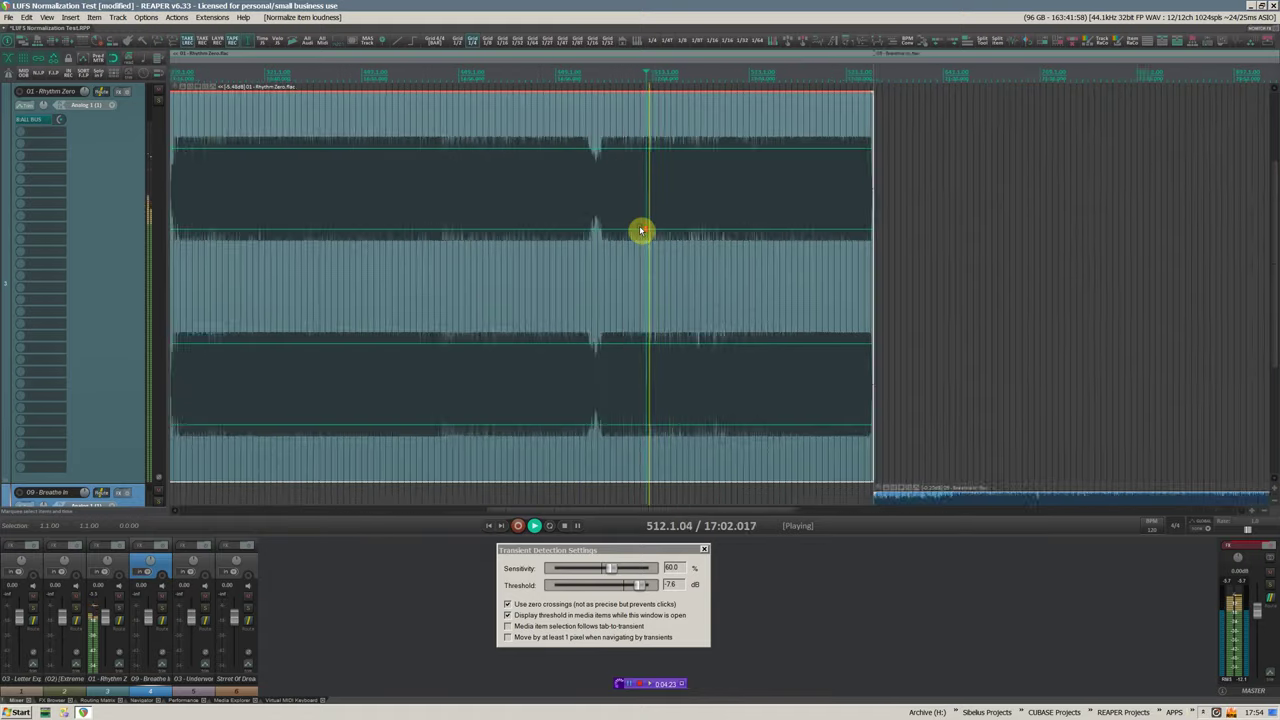
{"action": "key", "text": "`"}
{"action": "scroll", "coordinate": [690, 236], "scroll_direction": "down", "scroll_amount": 4}
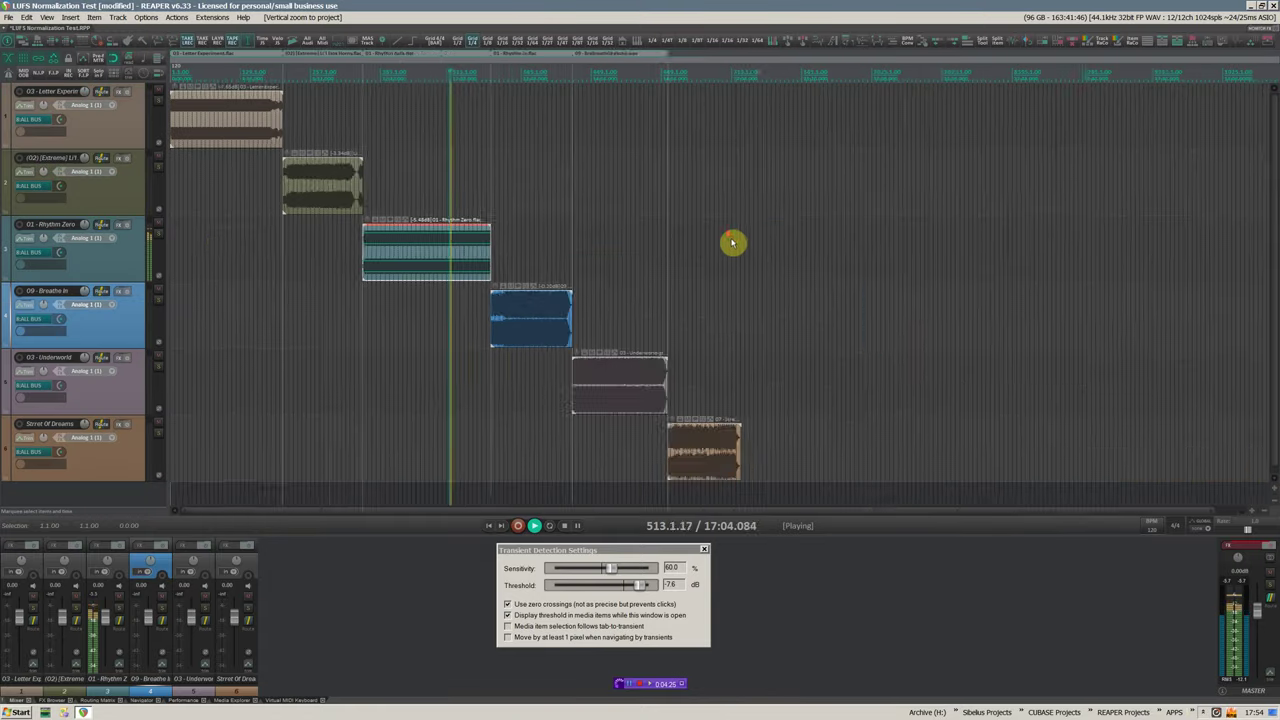
{"action": "scroll", "coordinate": [234, 243], "scroll_direction": "up", "scroll_amount": 6}
{"action": "scroll", "coordinate": [295, 238], "scroll_direction": "down", "scroll_amount": 2}
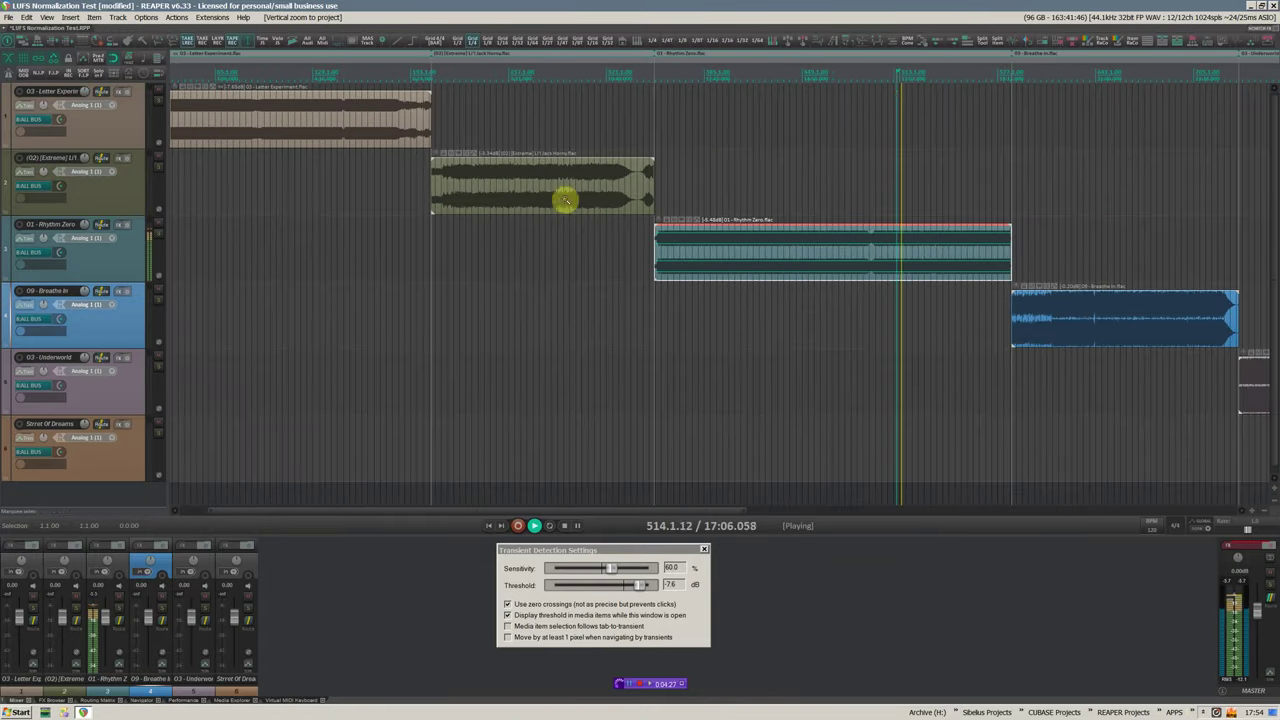
- Listen to the Rhythm Zero item from about bars 533 and 541, then compare with Letter Experiment from about bar 65
{"action": "left_click", "coordinate": [931, 74]}
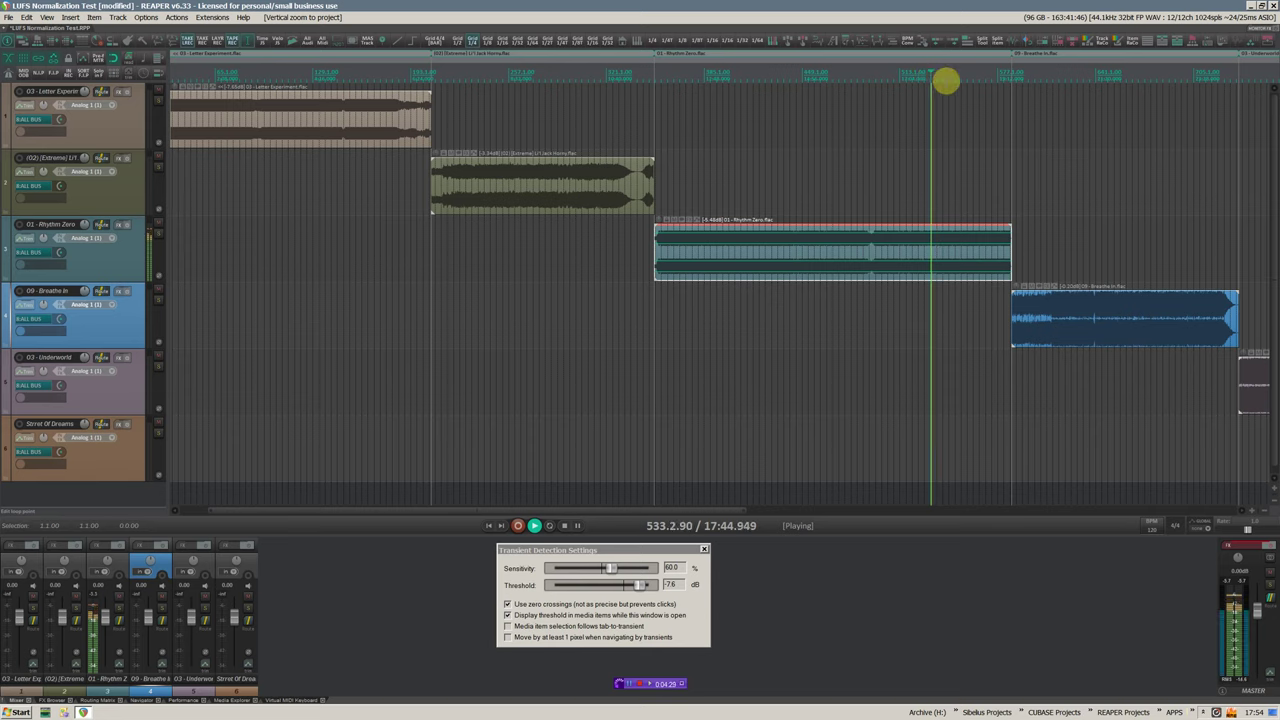
{"action": "left_click", "coordinate": [942, 74]}
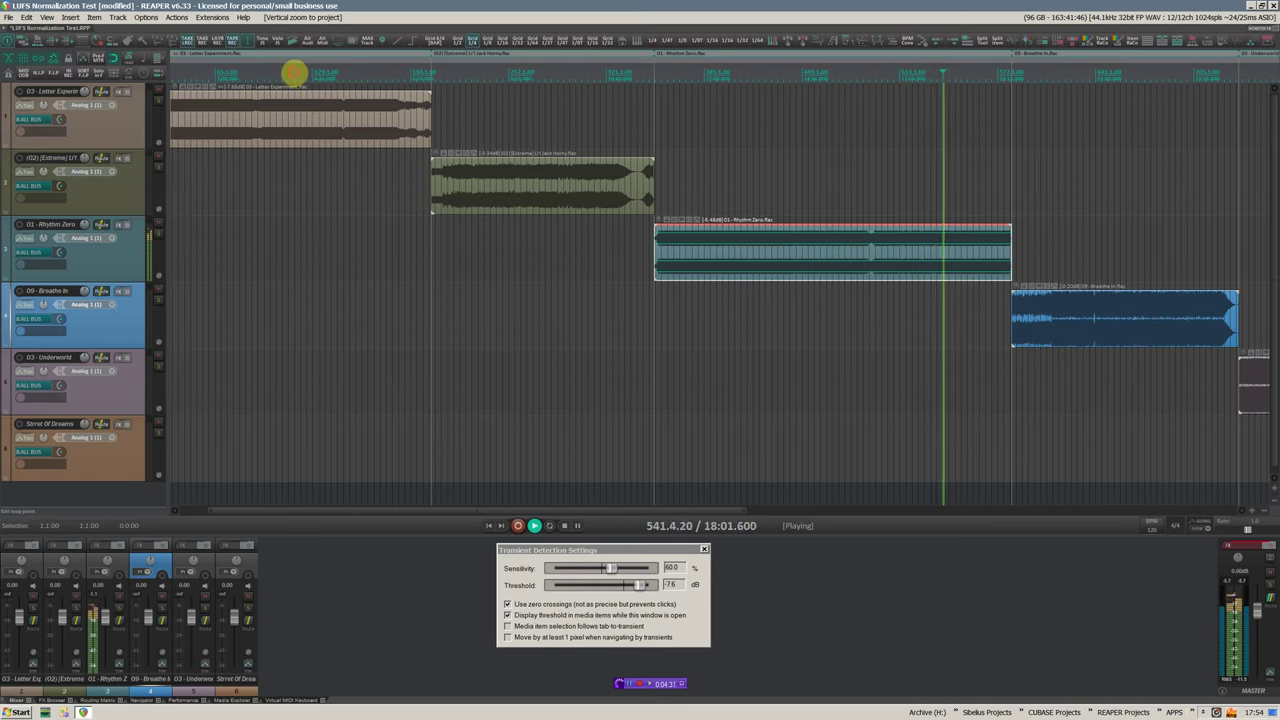
{"action": "left_click", "coordinate": [294, 72]}
{"action": "left_click", "coordinate": [215, 74]}
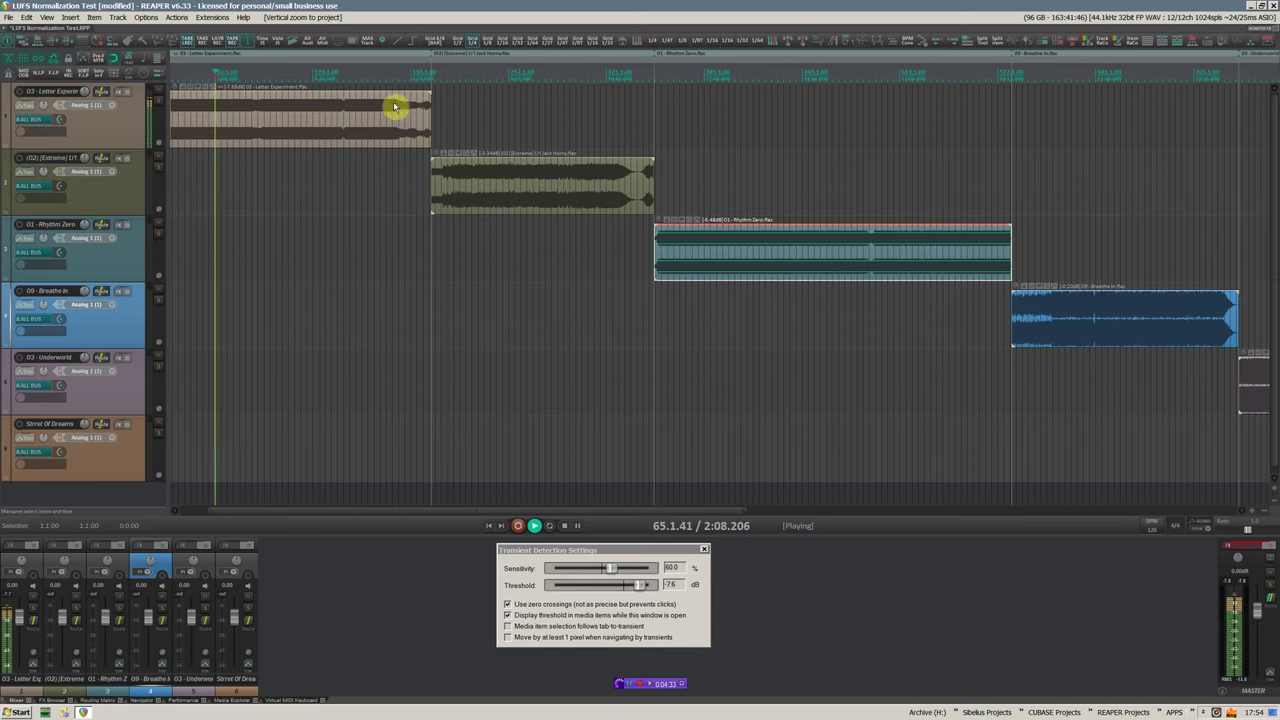
- Listen to the Rhythm Zero item again from about bars 549 and 541, then stop playback
{"action": "left_click", "coordinate": [955, 74]}
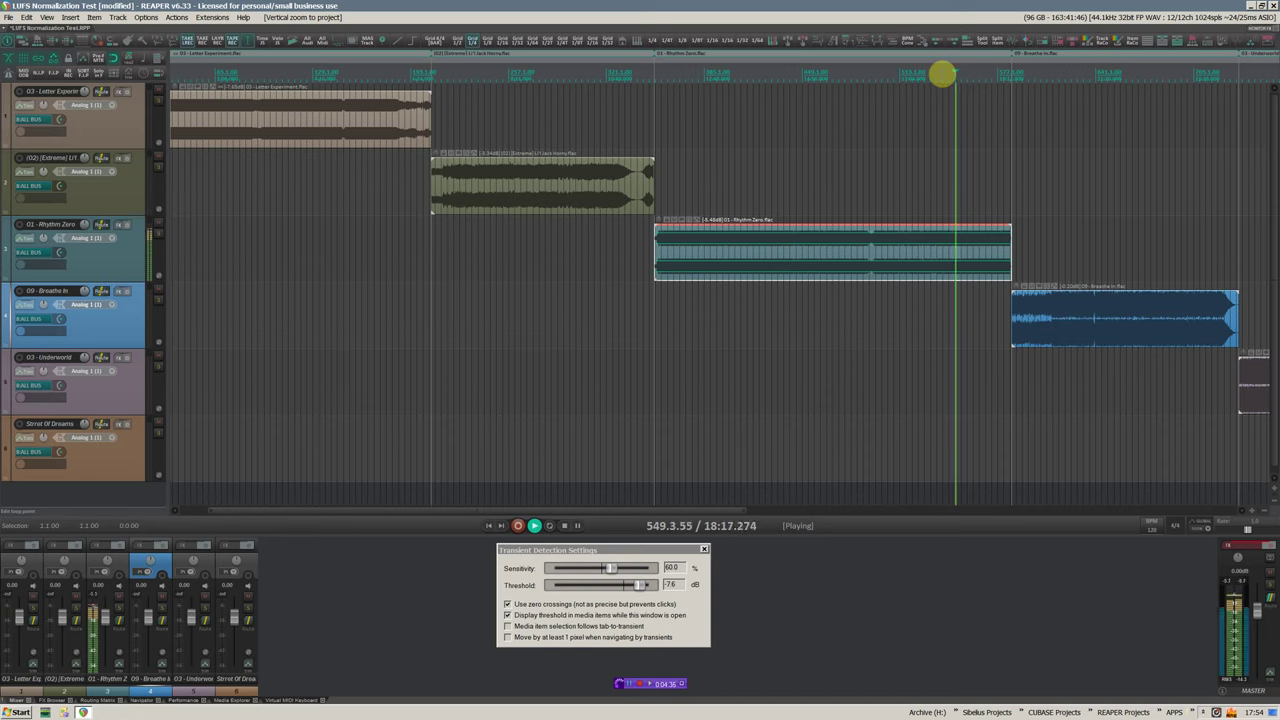
{"action": "left_click", "coordinate": [943, 73]}
{"action": "scroll", "coordinate": [766, 160], "scroll_direction": "down", "scroll_amount": 2}
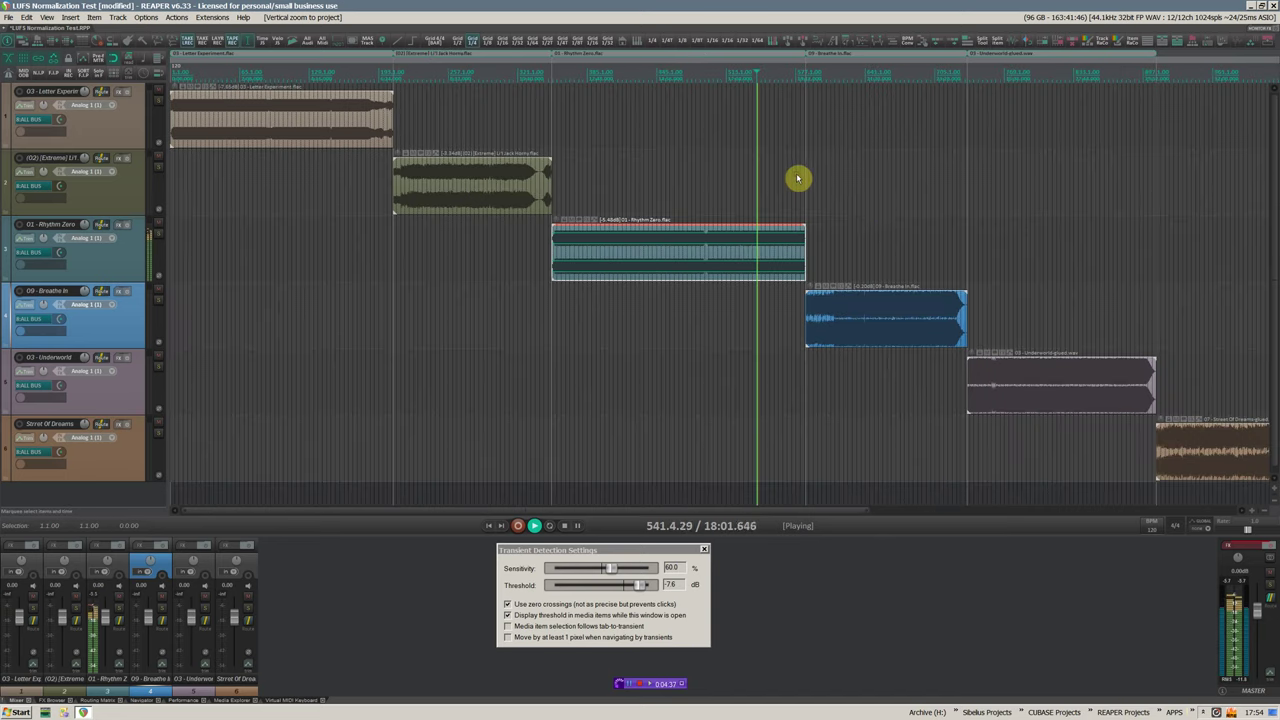
{"action": "key", "text": "space"}
- Normalize the Breathe In item's loudness to -14 LUFS
{"action": "left_click_drag", "start_coordinate": [875, 270], "coordinate": [897, 323]}
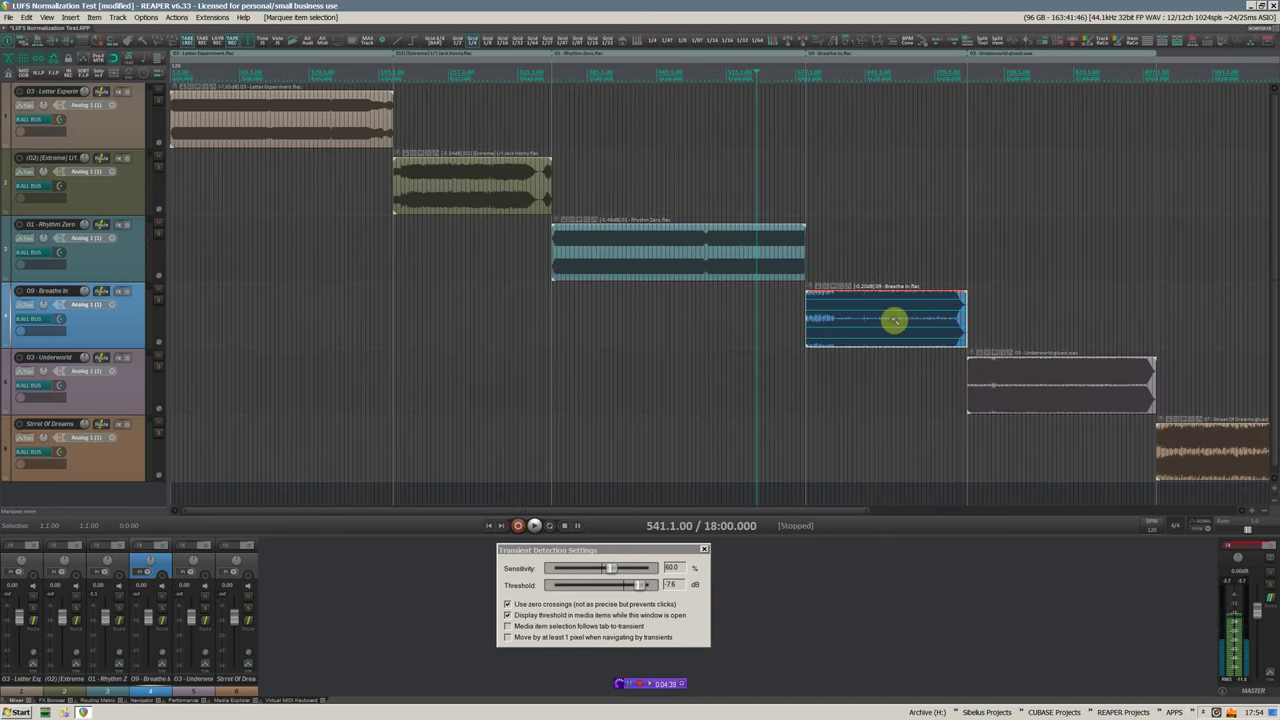
{"action": "key", "text": "z"}
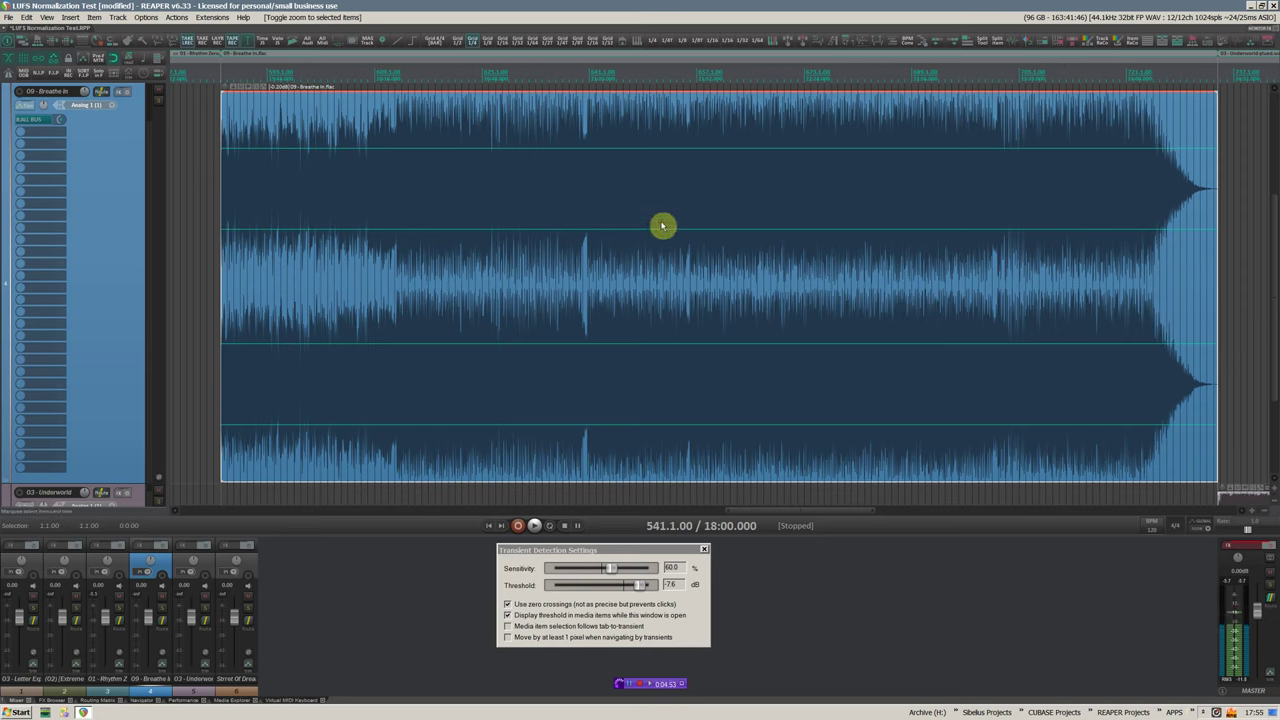
{"action": "left_click_drag", "start_coordinate": [632, 196], "coordinate": [718, 300]}
{"action": "key", "text": "ctrl+shift+n"}
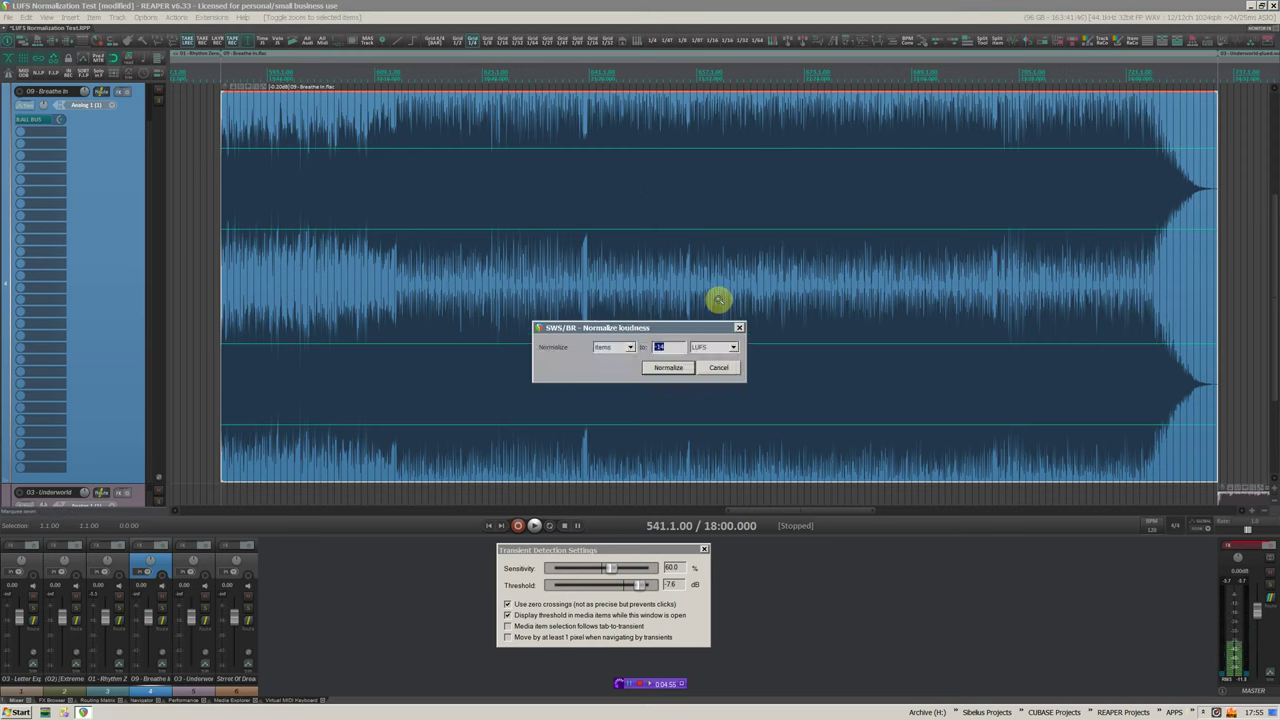
{"action": "key", "text": "Return"}
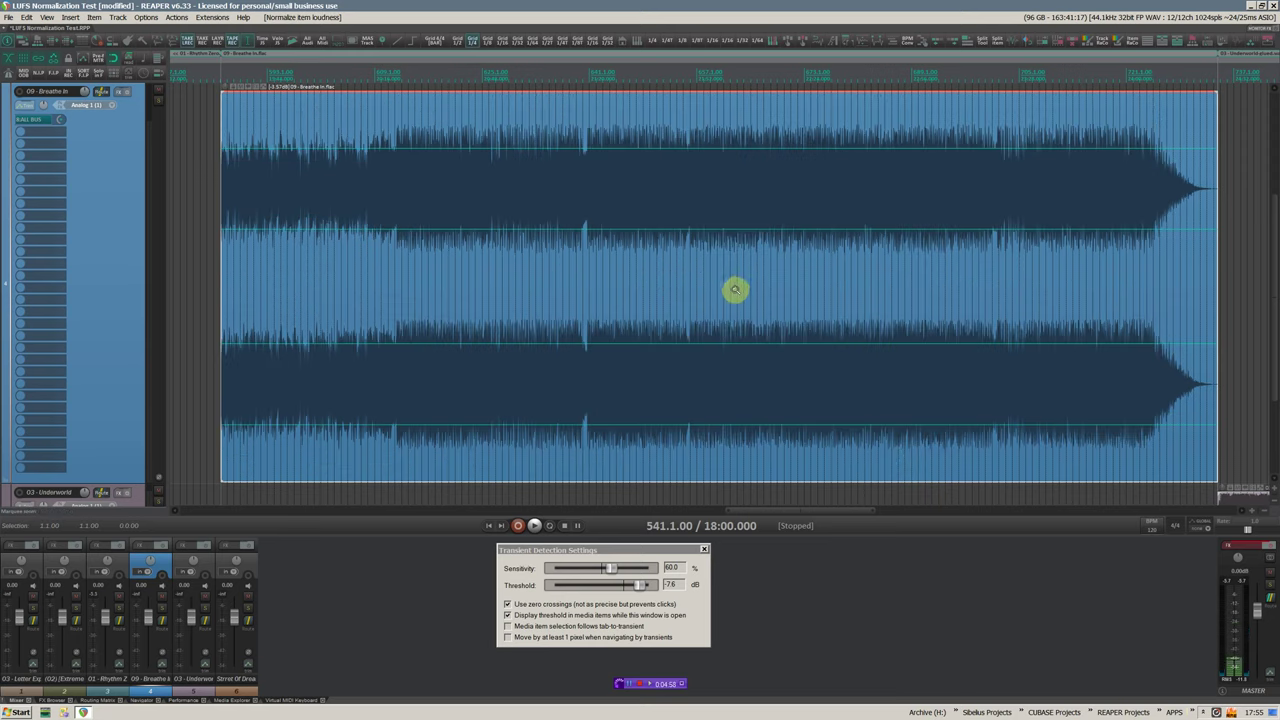
- Listen to the normalized Breathe In item from bar 661 with all tracks in view
{"action": "scroll", "coordinate": [720, 263], "scroll_direction": "down", "scroll_amount": 3}
{"action": "key", "text": "Page_Down"}
{"action": "key", "text": "space"}
{"action": "left_click", "coordinate": [720, 246]}
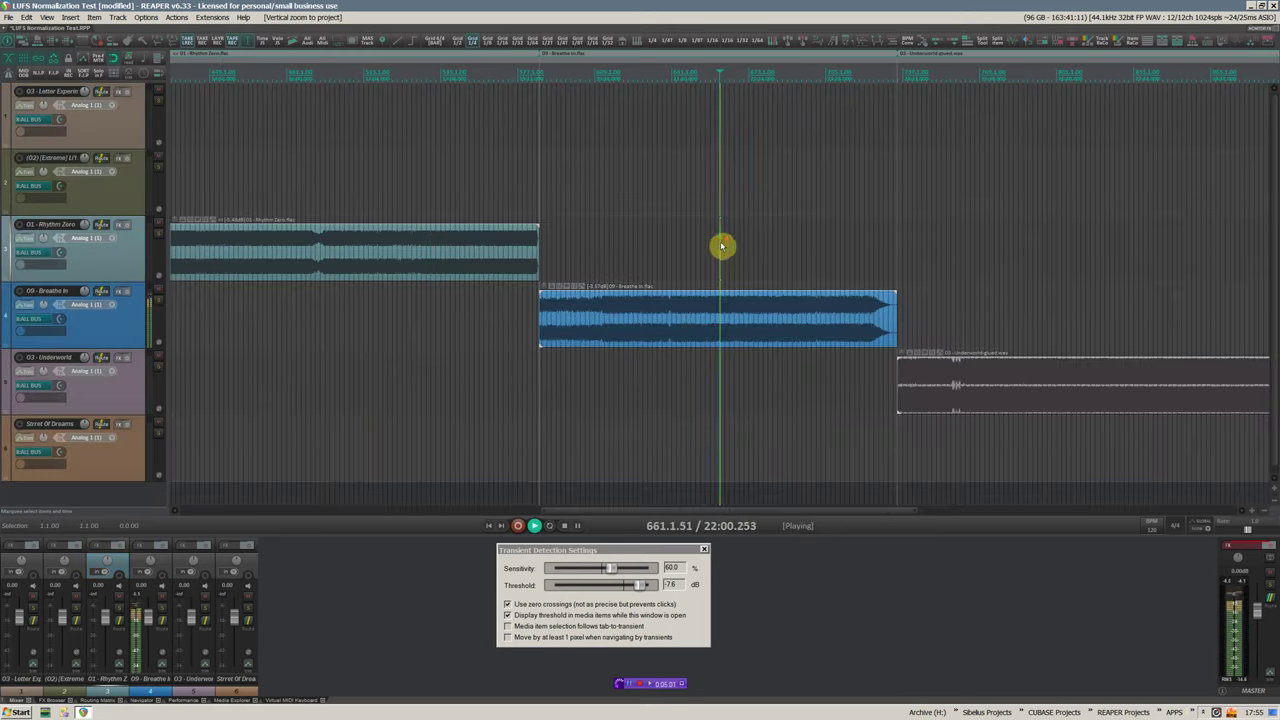
{"action": "scroll", "coordinate": [723, 247], "scroll_direction": "down", "scroll_amount": 4}
{"action": "scroll", "coordinate": [291, 246], "scroll_direction": "up", "scroll_amount": 1}
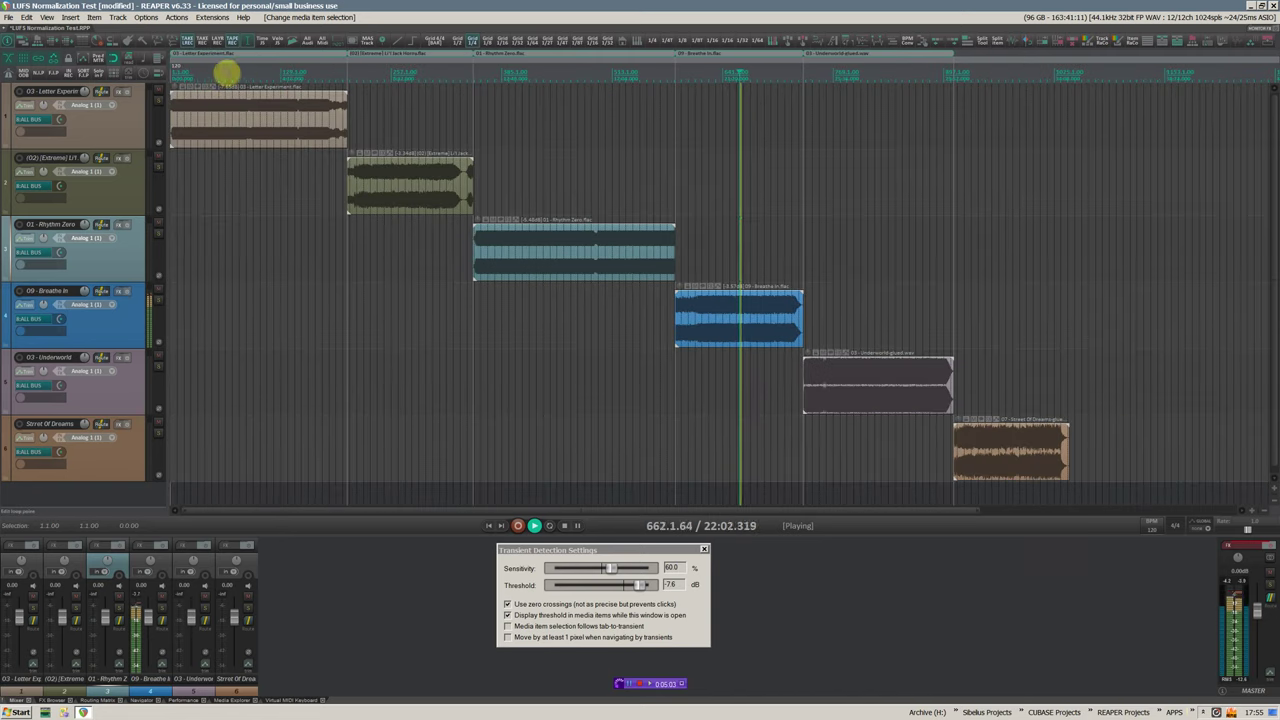
- Compare the Letter Experiment item from about bar 57 with Breathe In from bar 625, then stop playback
{"action": "left_click", "coordinate": [222, 72]}
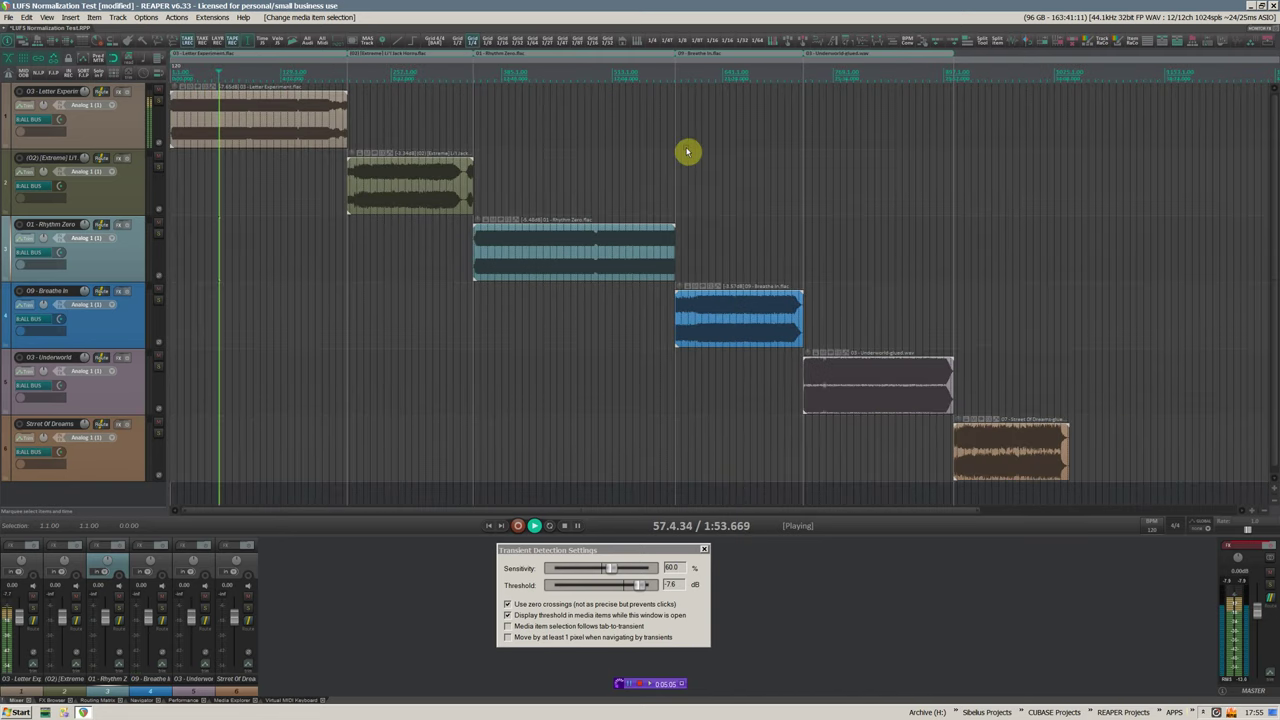
{"action": "left_click", "coordinate": [710, 72]}
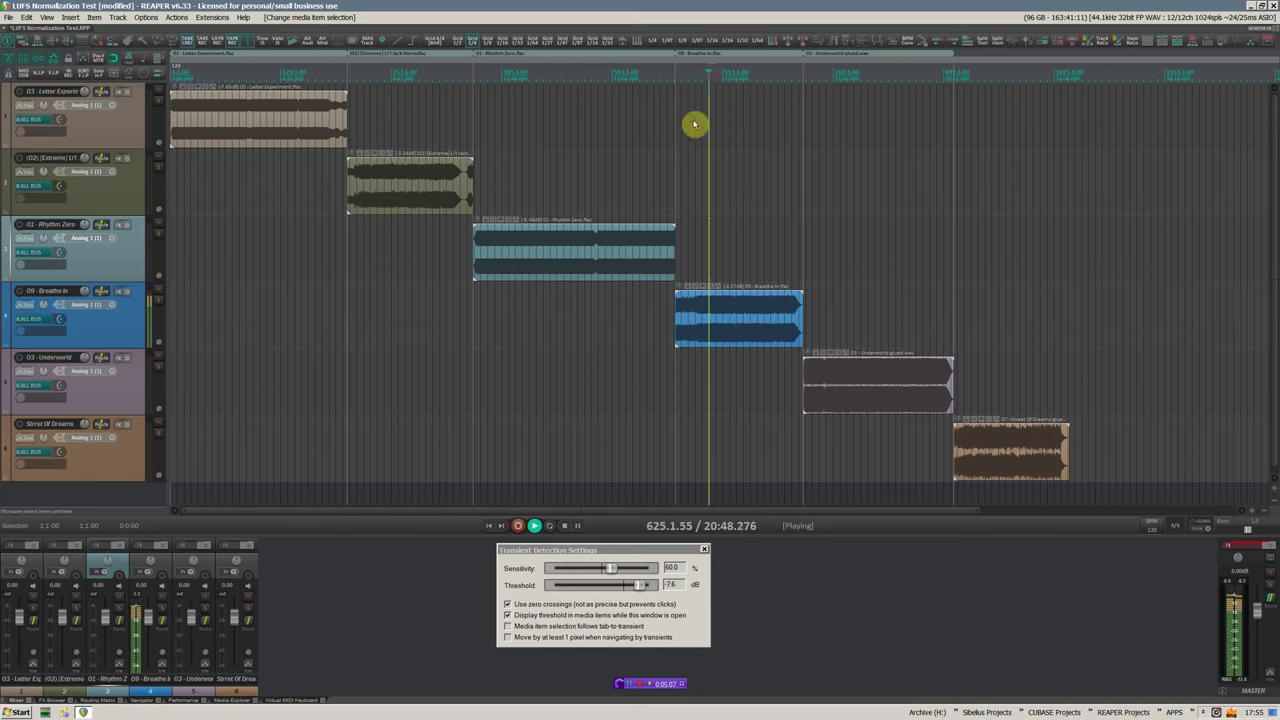
{"action": "key", "text": "space"}
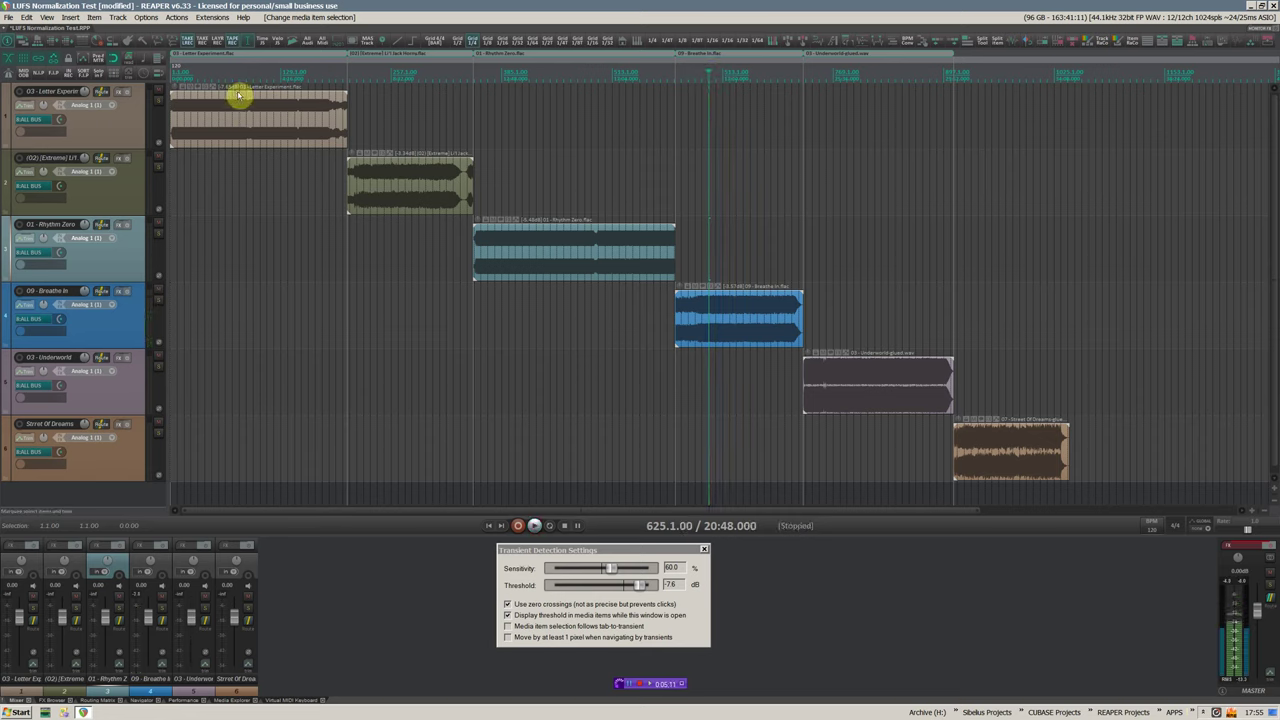
- Listen to the Letter Experiment item from about bar 49, then to Breathe In from two positions, the second about bar 633
{"action": "left_click", "coordinate": [211, 70]}
{"action": "key", "text": "space"}
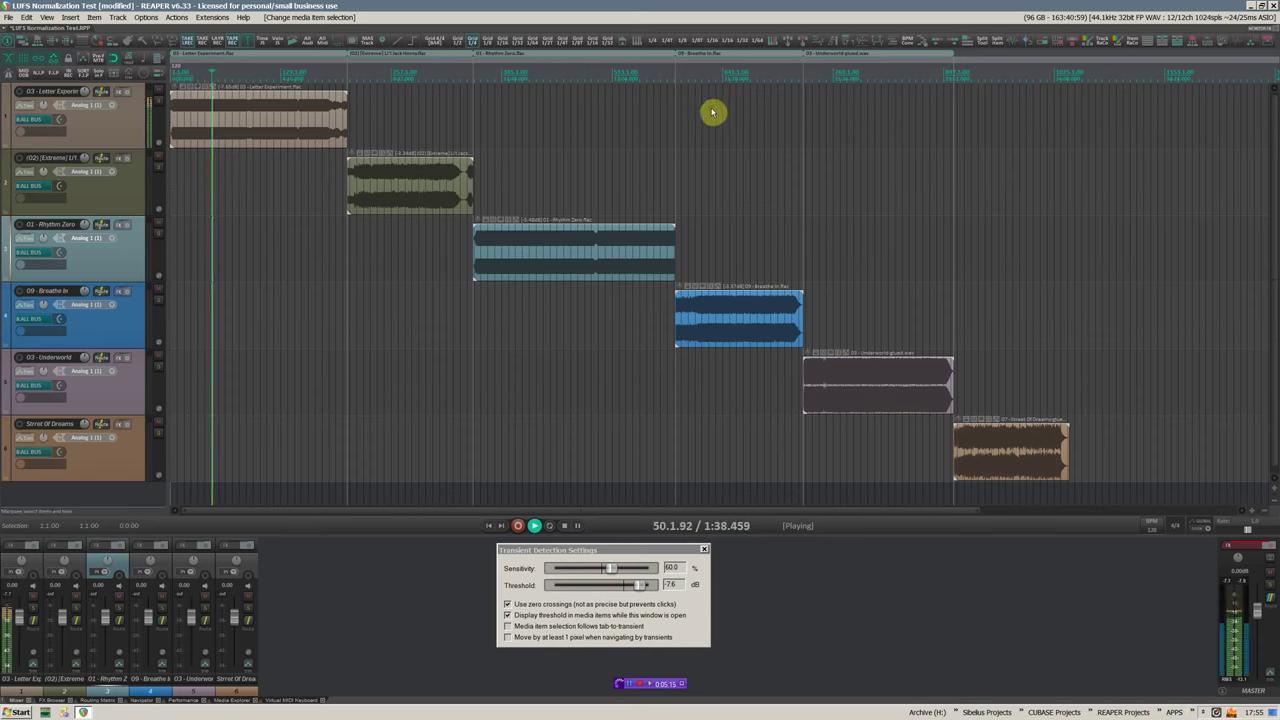
{"action": "left_click", "coordinate": [695, 72]}
{"action": "left_click", "coordinate": [716, 73]}
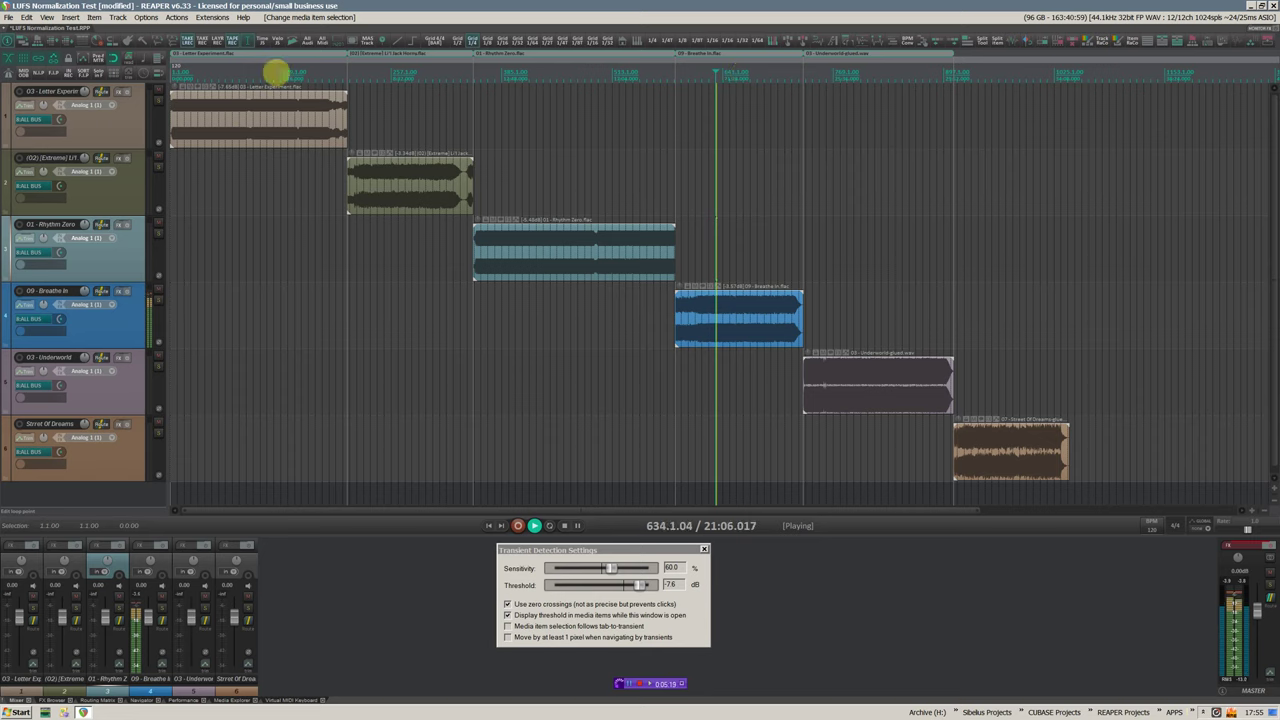
- Alternate playback between Letter Experiment at about bar 121, Breathe In at about bar 705 and Letter Experiment at about bar 49
{"action": "left_click", "coordinate": [274, 71]}
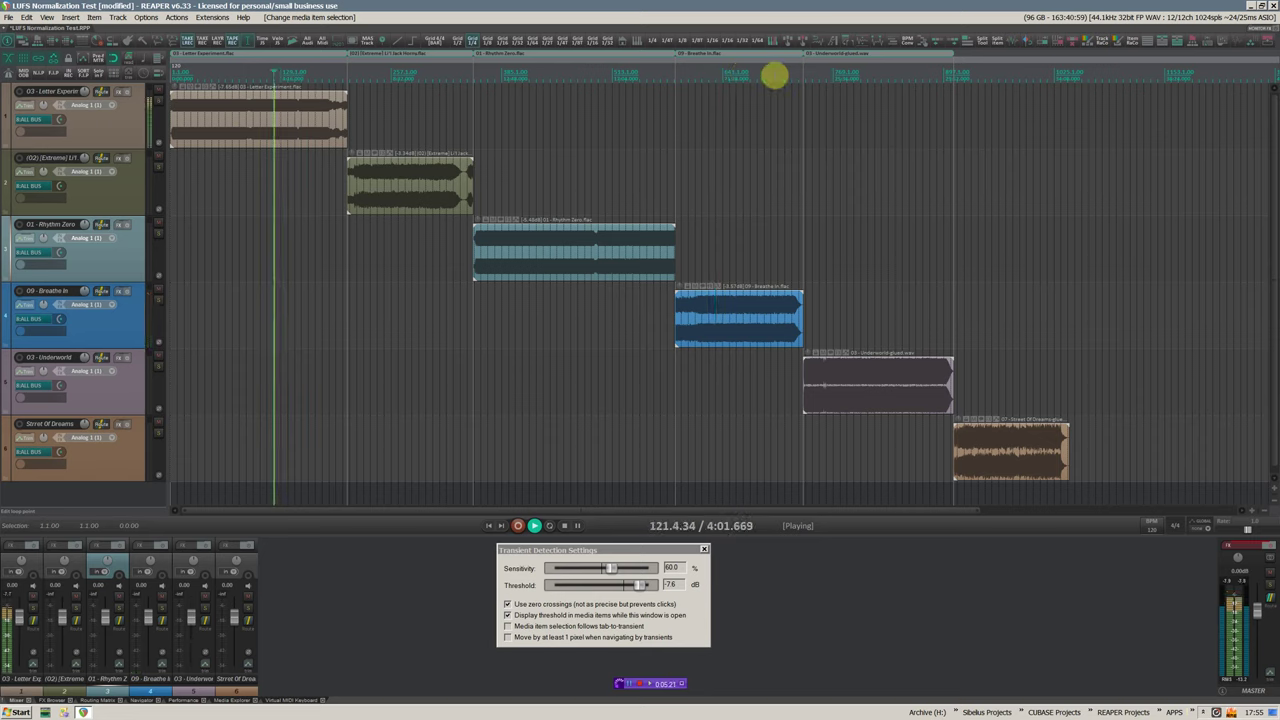
{"action": "left_click", "coordinate": [776, 73]}
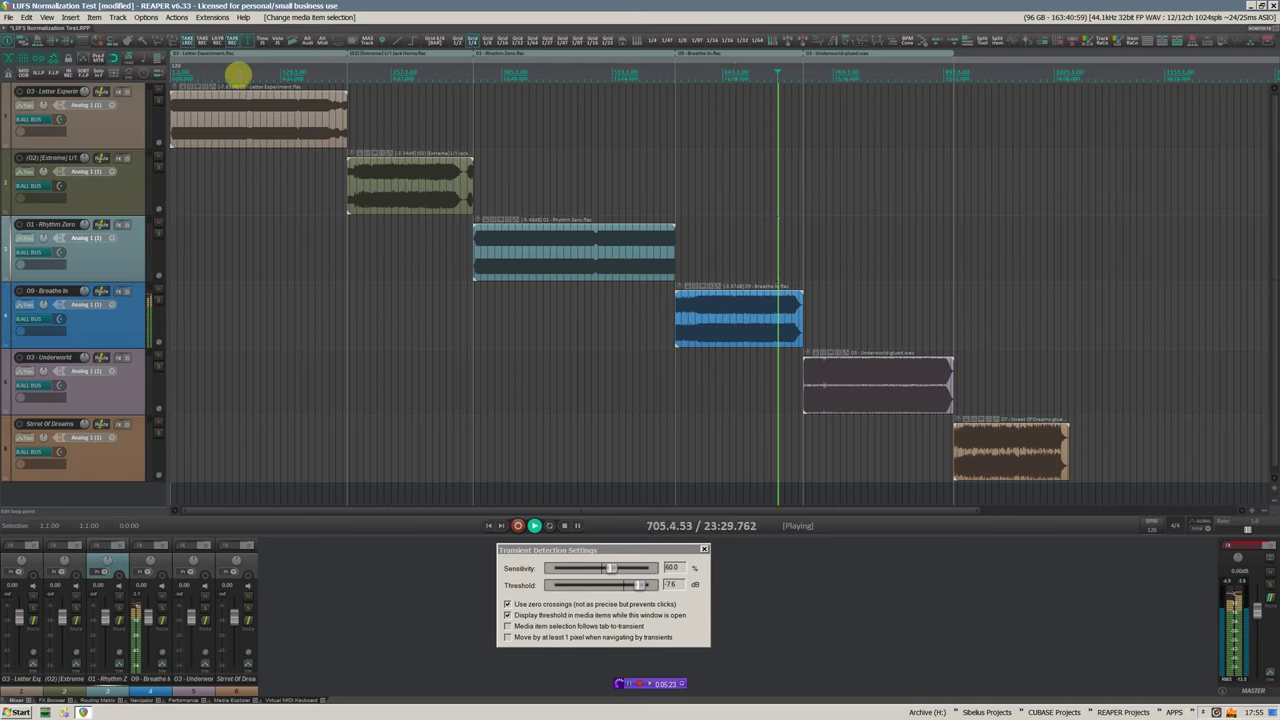
{"action": "left_click", "coordinate": [210, 73]}
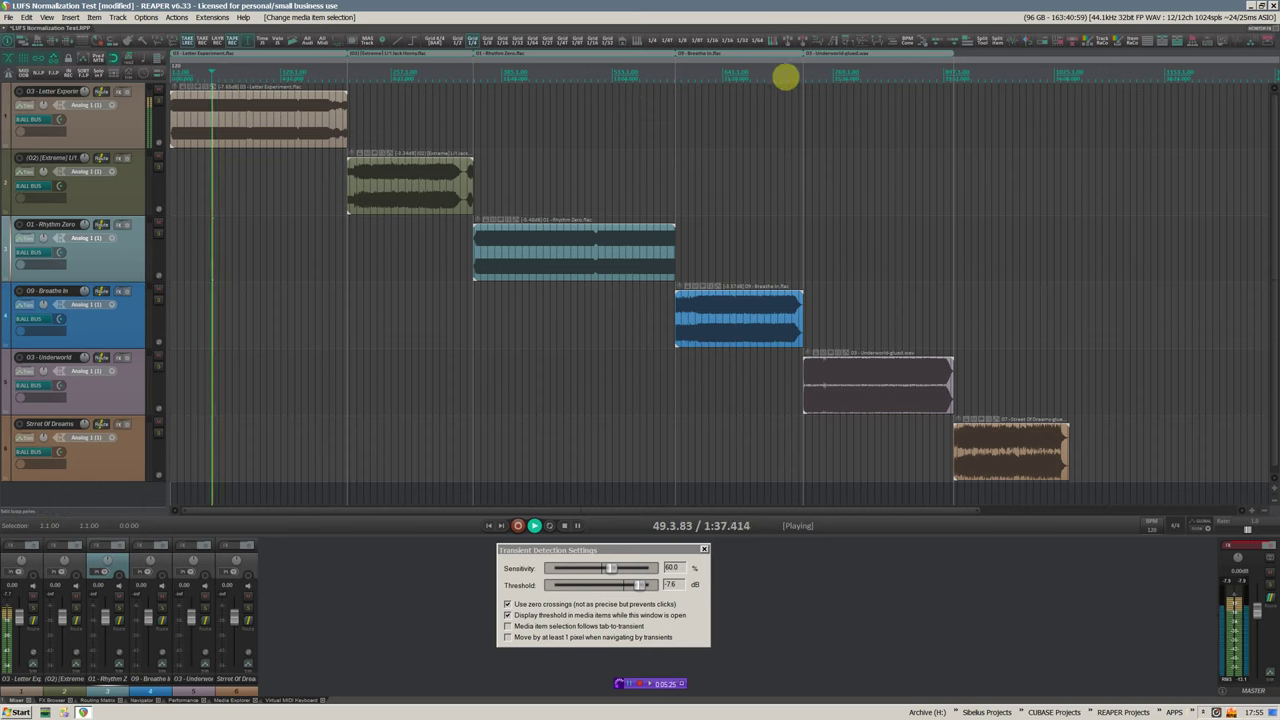
- Compare Breathe In from about bars 609 and 617 with Letter Experiment from about bar 129, stopping with the edit cursor at bar 673
{"action": "left_click", "coordinate": [785, 76]}
{"action": "left_click", "coordinate": [697, 76]}
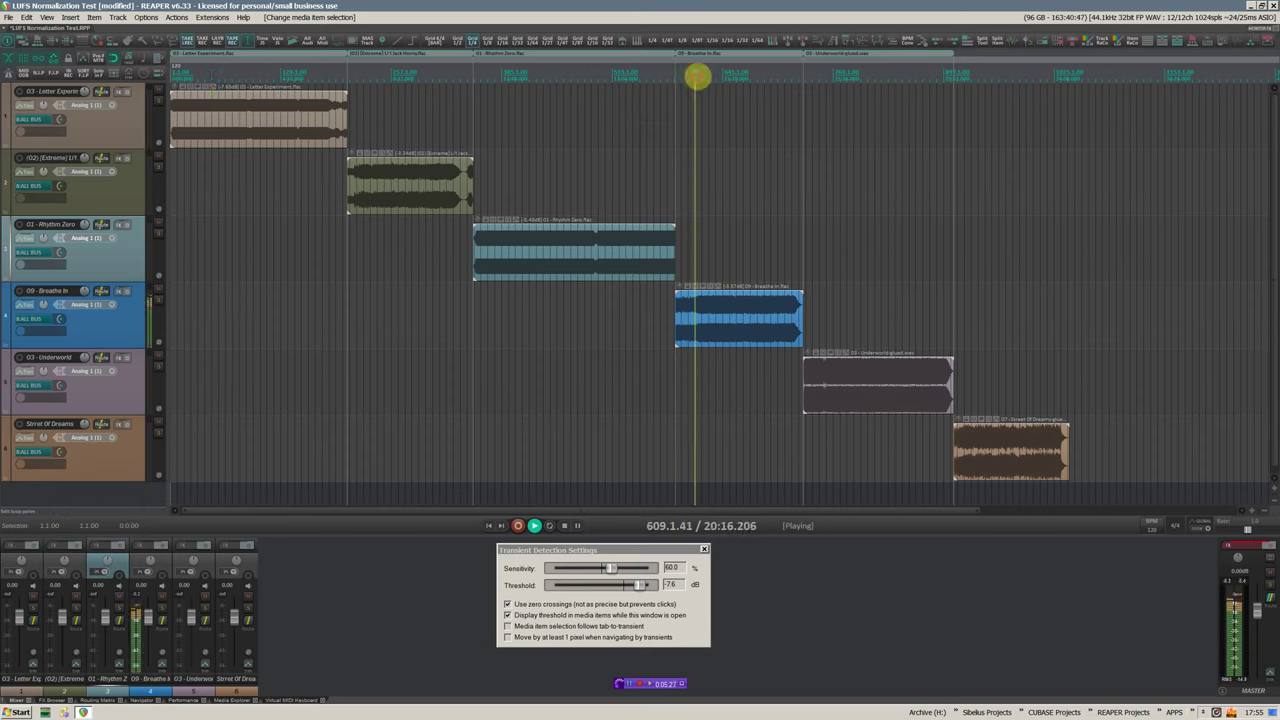
{"action": "left_click", "coordinate": [703, 76]}
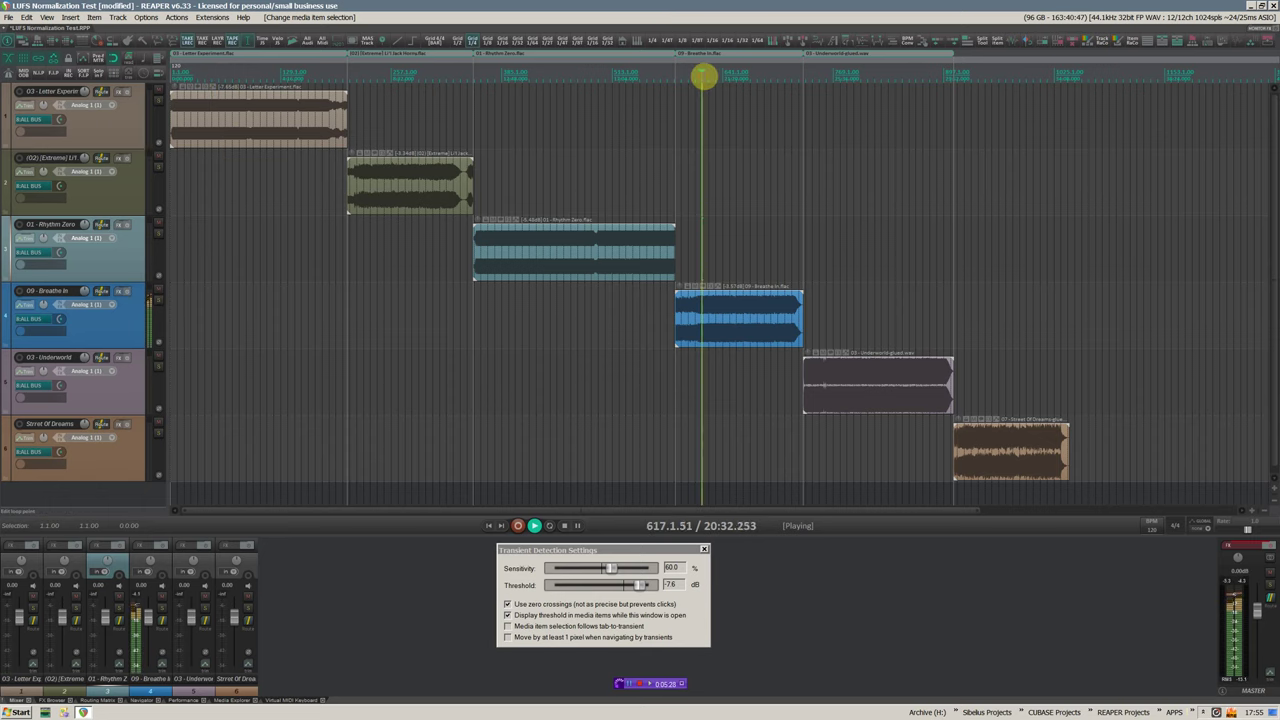
{"action": "left_click", "coordinate": [280, 75]}
{"action": "left_click", "coordinate": [751, 221]}
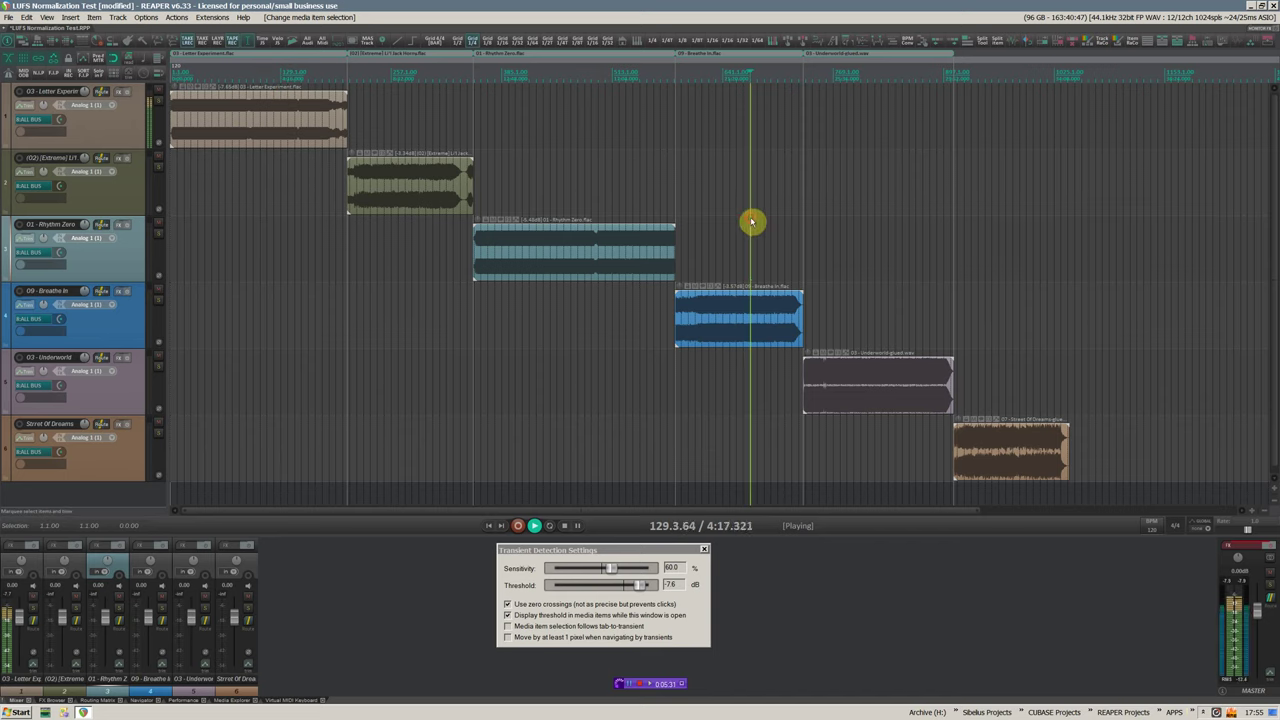
{"action": "key", "text": "space"}
- Normalize the Underworld item's loudness to -14 LUFS
{"action": "scroll", "coordinate": [879, 351], "scroll_direction": "up", "scroll_amount": 3}
{"action": "left_click_drag", "start_coordinate": [803, 323], "coordinate": [836, 394]}
{"action": "key", "text": "shift+n"}
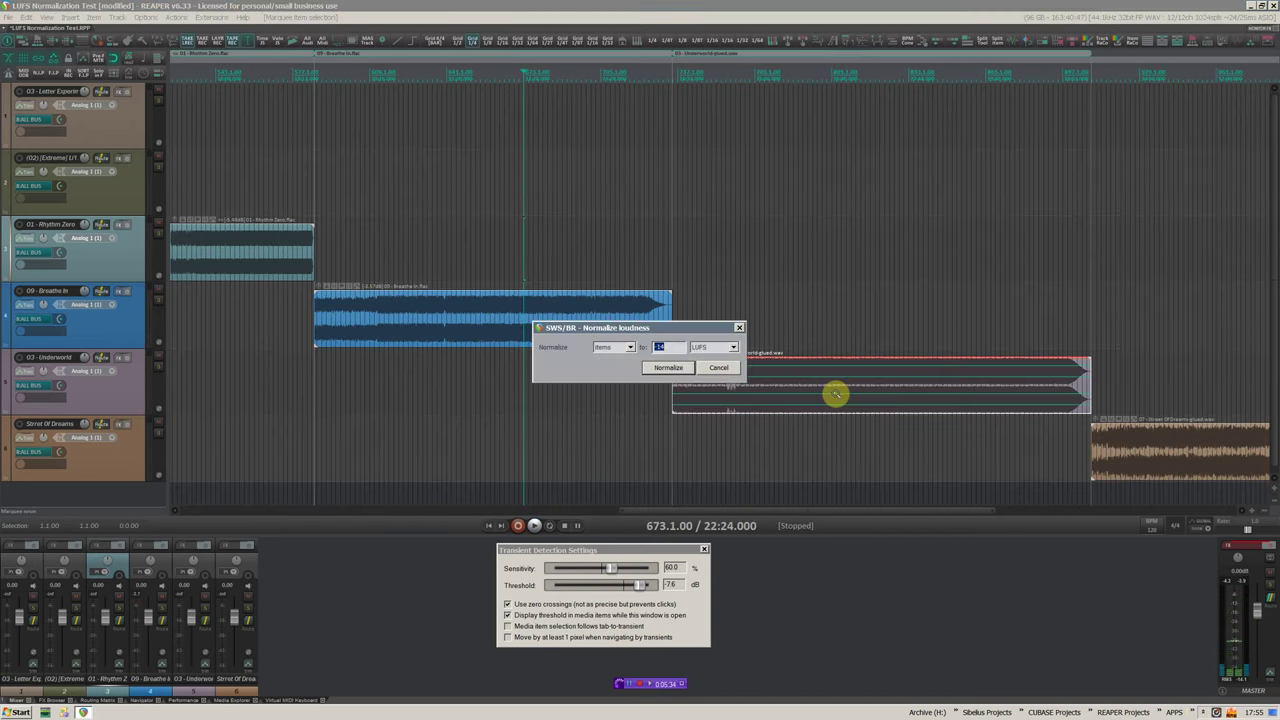
{"action": "key", "text": "Return"}
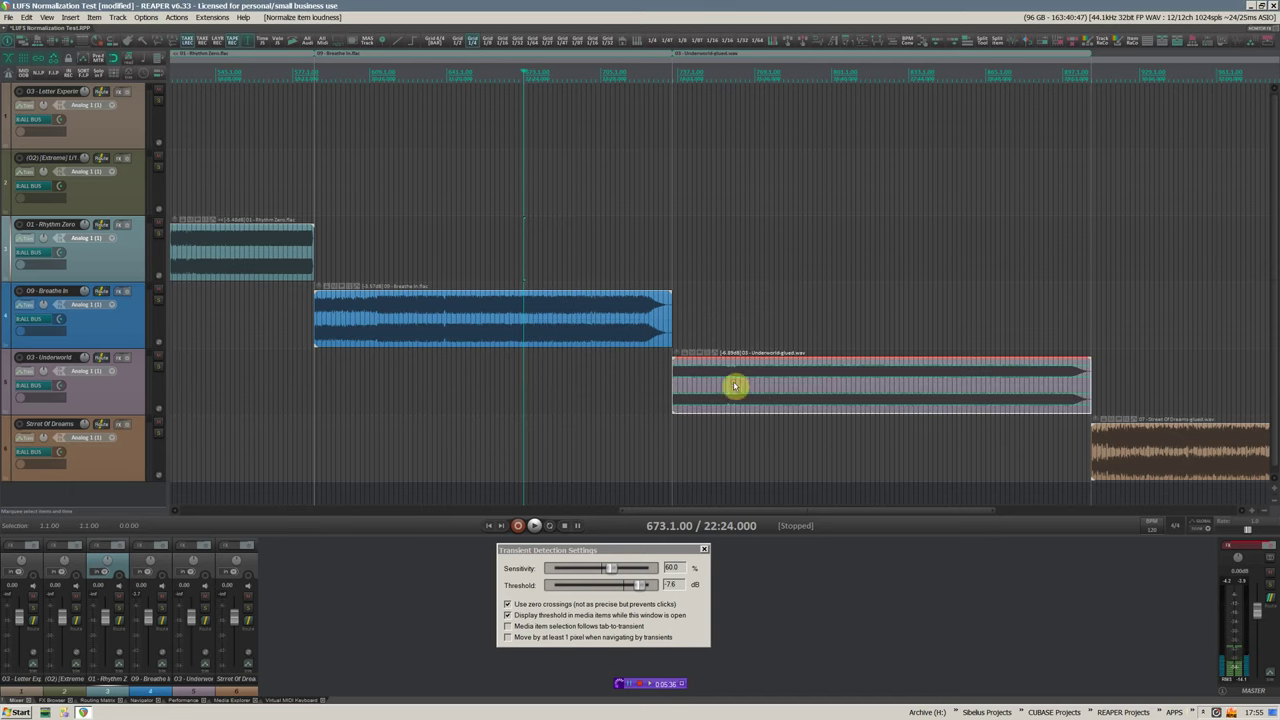
- Examine the normalized Underworld waveform's peaks at full size and play the item from about bar 817
{"action": "left_click_drag", "start_coordinate": [786, 304], "coordinate": [827, 404]}
{"action": "key", "text": "grave"}
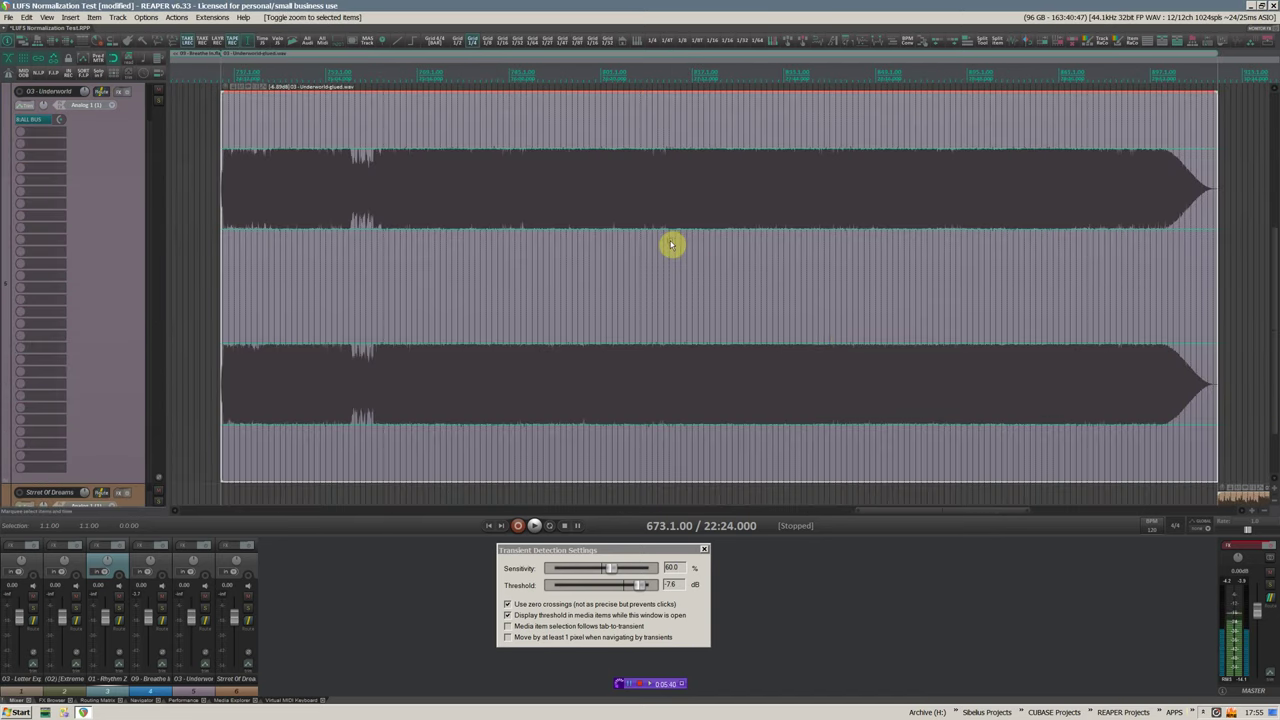
{"action": "scroll", "coordinate": [729, 274], "scroll_direction": "down", "scroll_amount": 2}
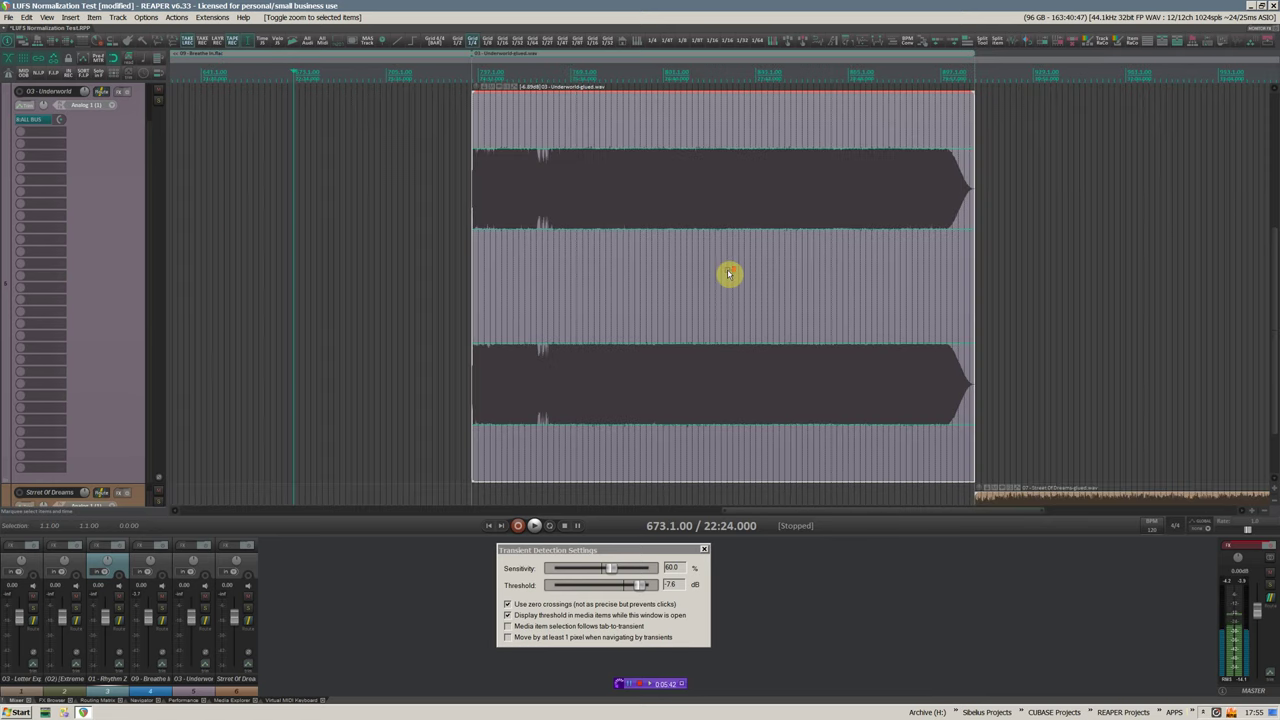
{"action": "scroll", "coordinate": [729, 274], "scroll_direction": "down", "scroll_amount": 1}
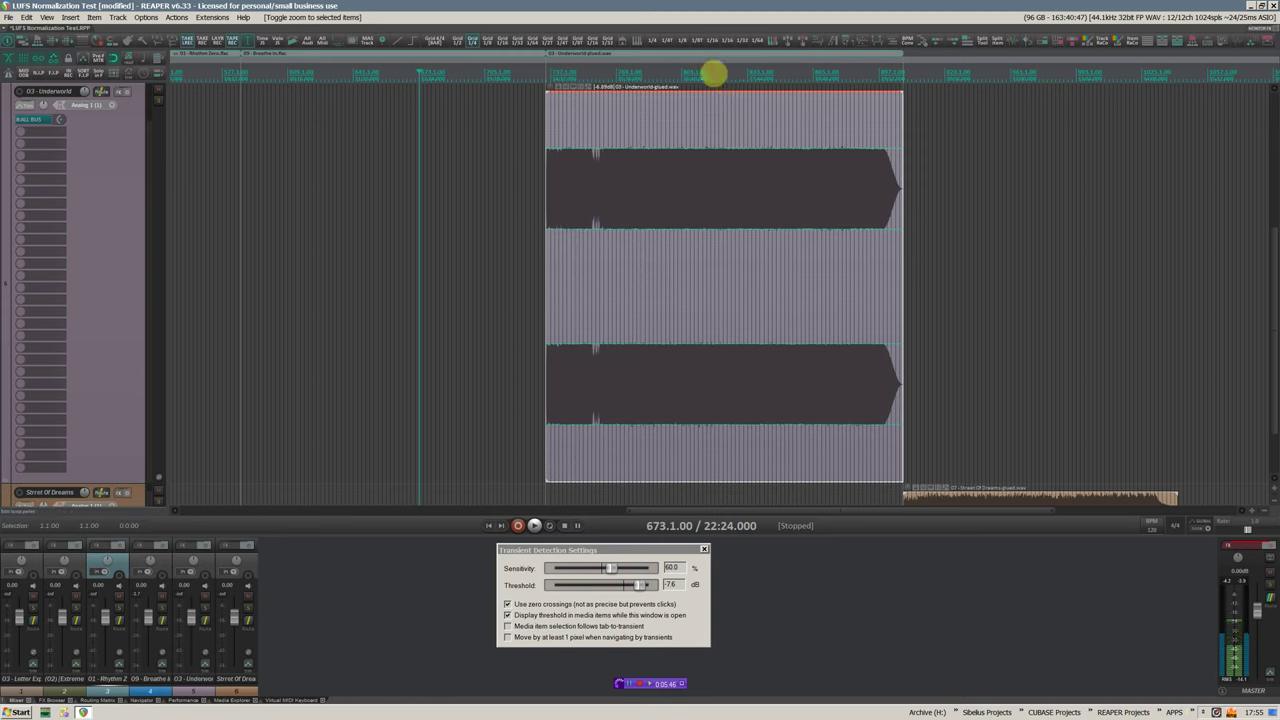
{"action": "left_click", "coordinate": [715, 72]}
{"action": "key", "text": "space"}
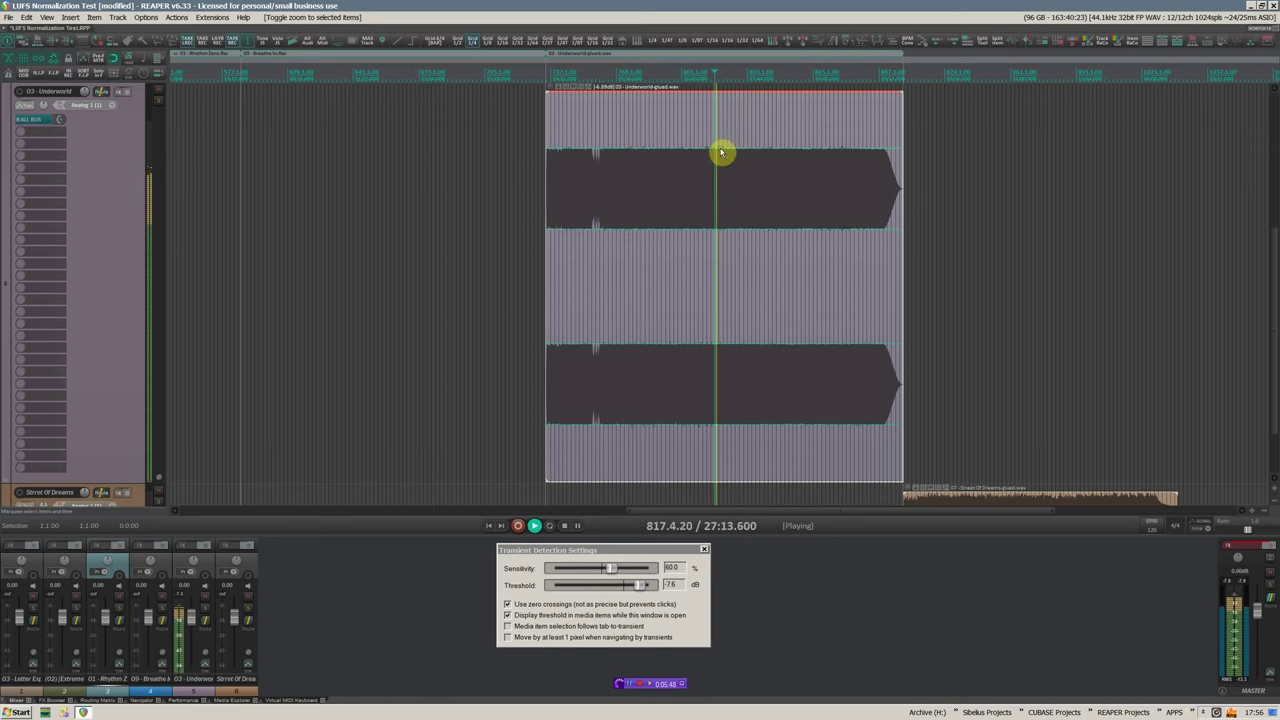
- Alternate playback between Letter Experiment at about bar 129 and Underworld at about bar 833, with the whole project in view
{"action": "key", "text": "ctrl+Page_Down"}
{"action": "key", "text": "ctrl+shift+Page_Down"}
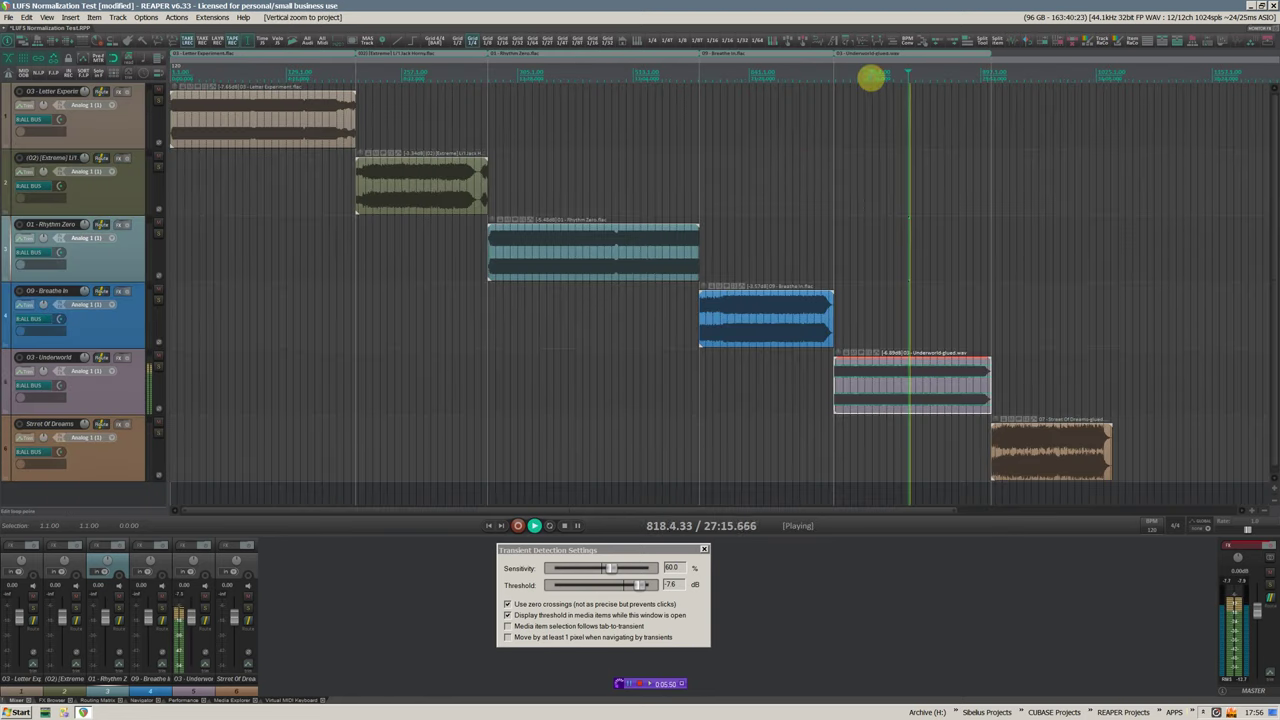
{"action": "left_click", "coordinate": [871, 72]}
{"action": "left_click", "coordinate": [286, 72]}
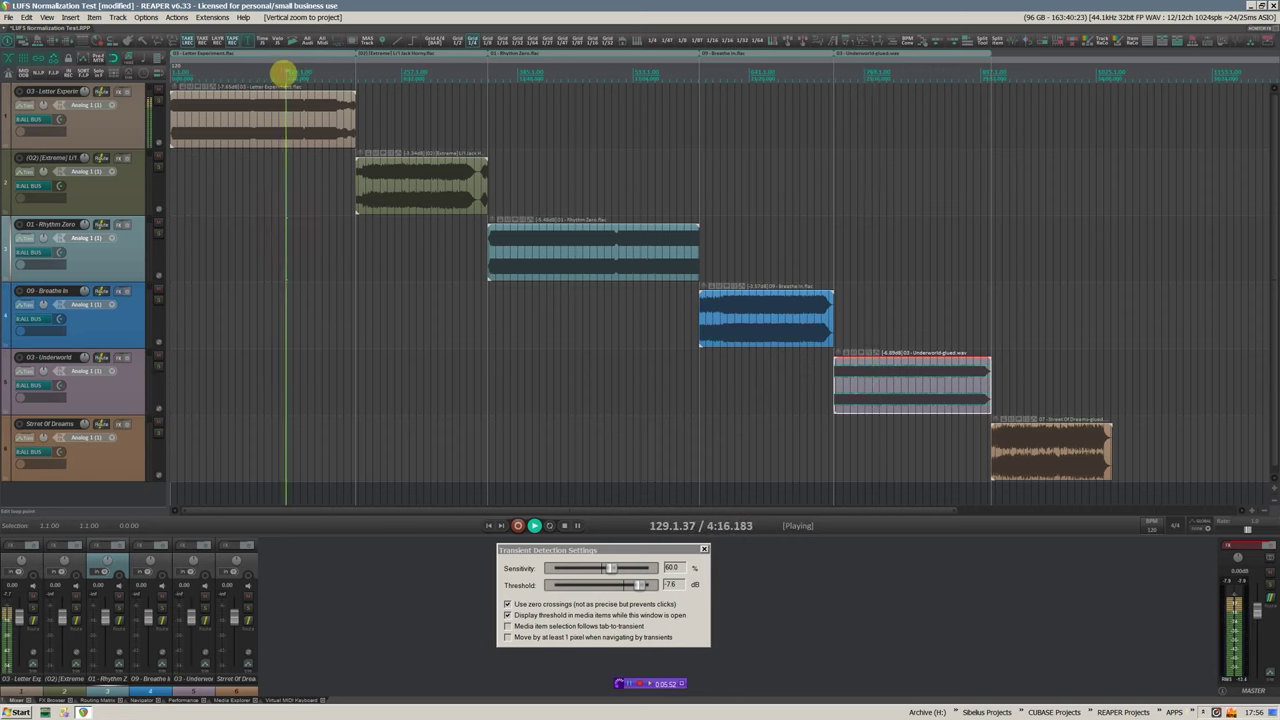
{"action": "left_click", "coordinate": [920, 74]}
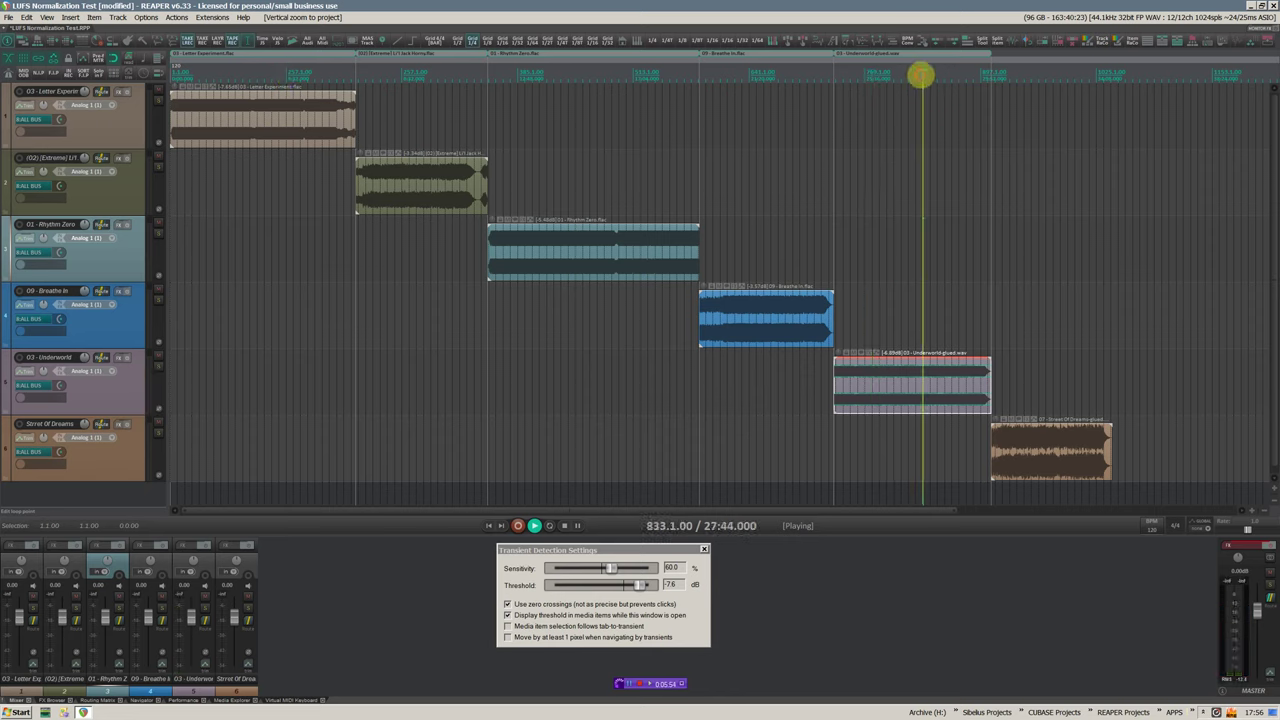
- Compare Underworld from about bar 857 with Letter Experiment from about bar 121, stopping with the edit cursor at bar 857
{"action": "left_click", "coordinate": [886, 74]}
{"action": "left_click", "coordinate": [948, 74]}
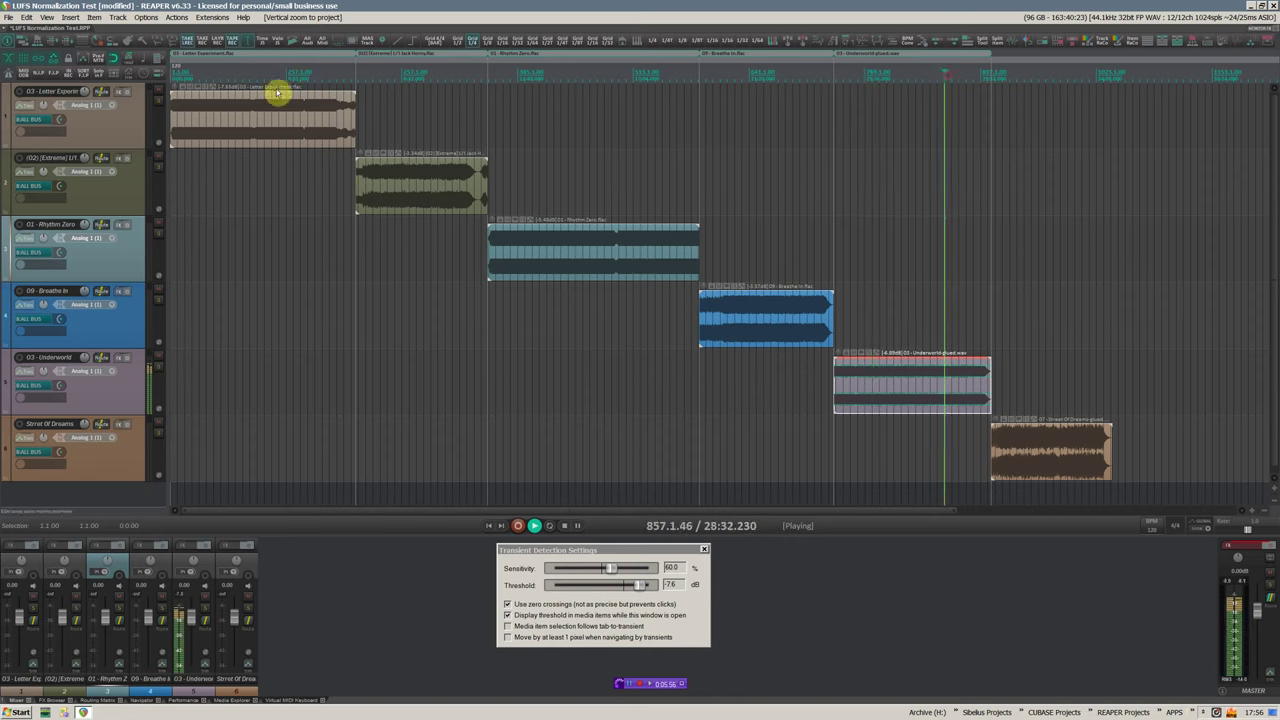
{"action": "left_click", "coordinate": [280, 72]}
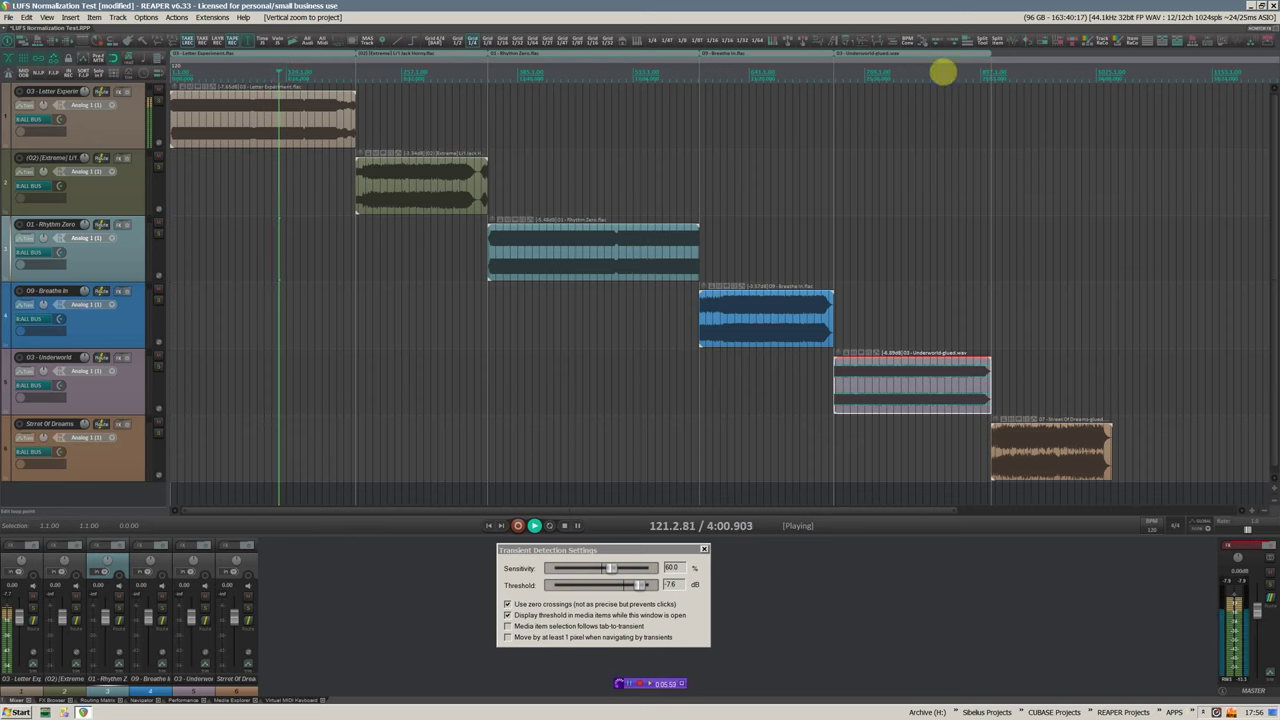
{"action": "left_click", "coordinate": [946, 73]}
{"action": "key", "text": "space"}
- Examine the Street Of Dreams item at full size and normalize its loudness to -14 LUFS
{"action": "scroll", "coordinate": [1028, 274], "scroll_direction": "down", "scroll_amount": 3}
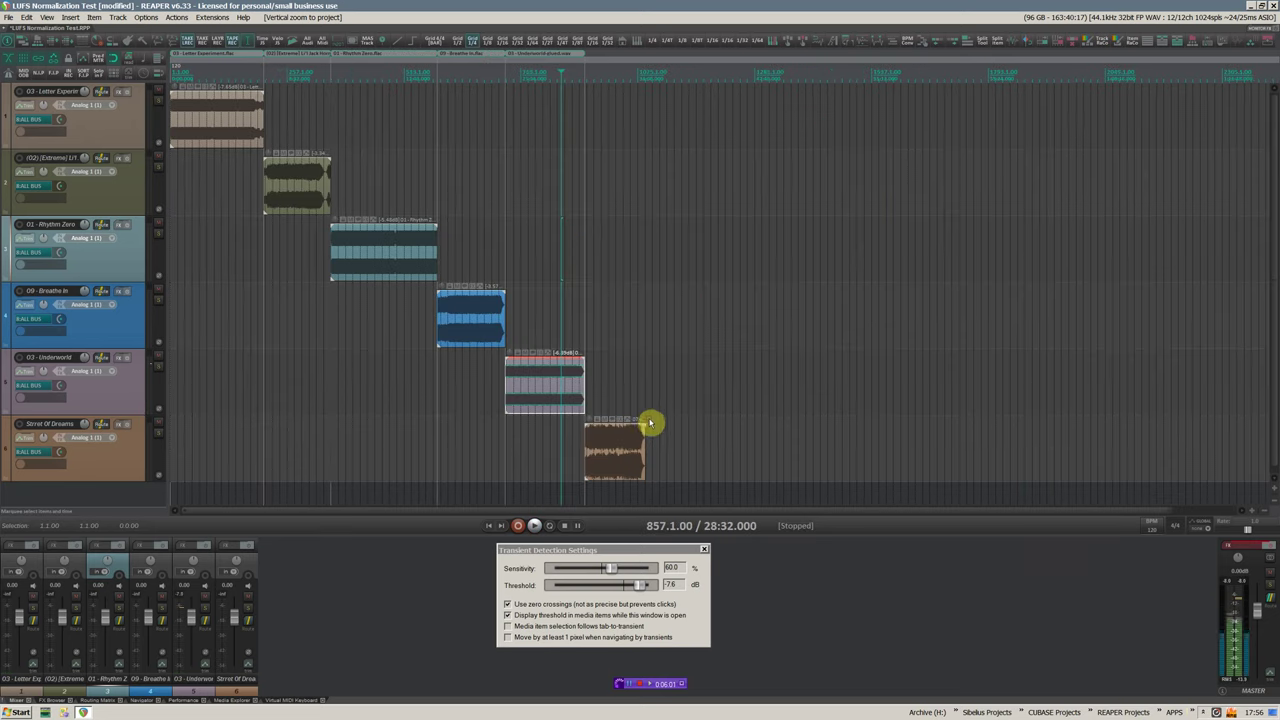
{"action": "left_click_drag", "start_coordinate": [617, 396], "coordinate": [648, 455]}
{"action": "key", "text": "z"}
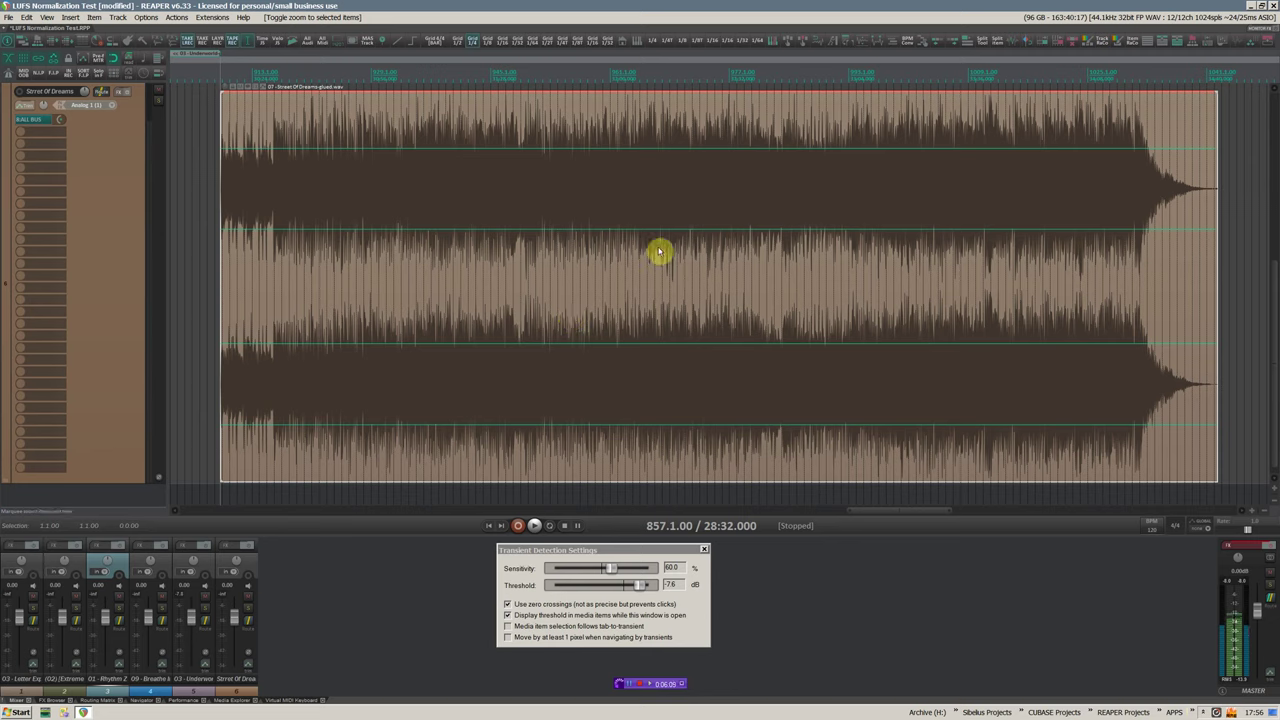
{"action": "key", "text": "shift+n"}
{"action": "key", "text": "Return"}
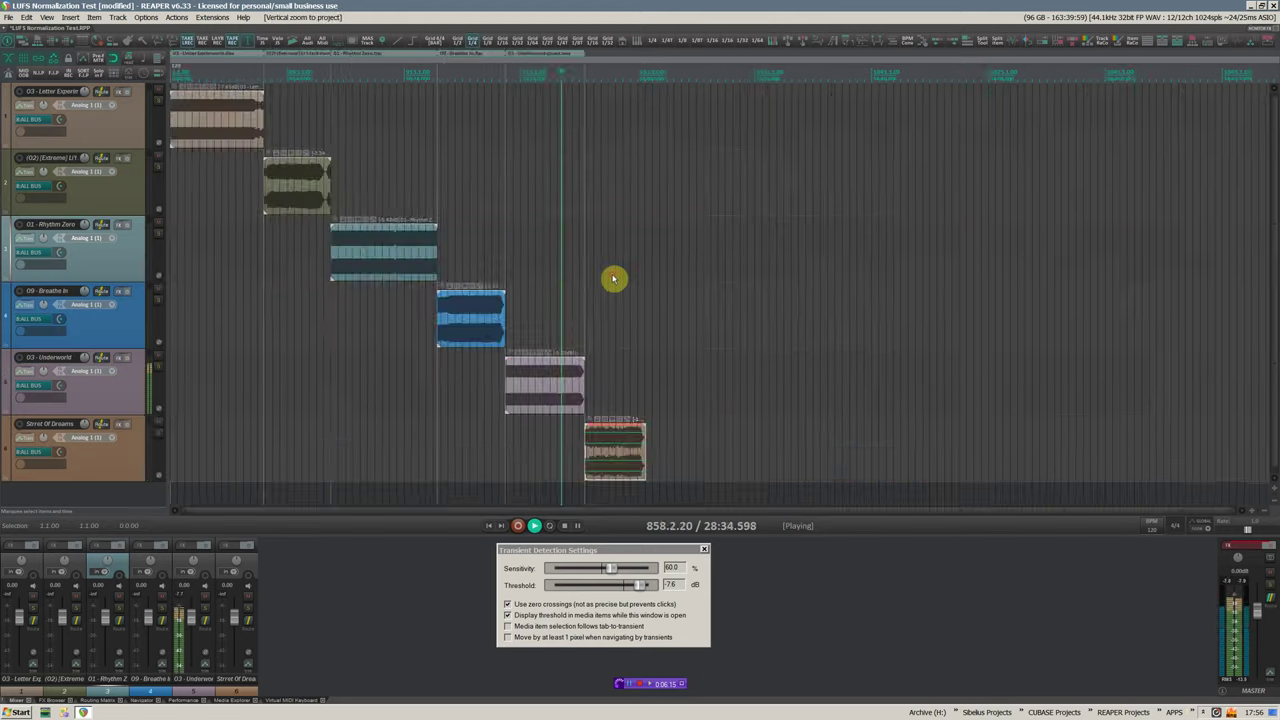
- Play the normalized Street Of Dreams item from about bar 977 and near its beginning, clearing the time selection
{"action": "scroll", "coordinate": [600, 285], "scroll_direction": "up", "scroll_amount": 5}
{"action": "scroll", "coordinate": [659, 281], "scroll_direction": "down", "scroll_amount": 1}
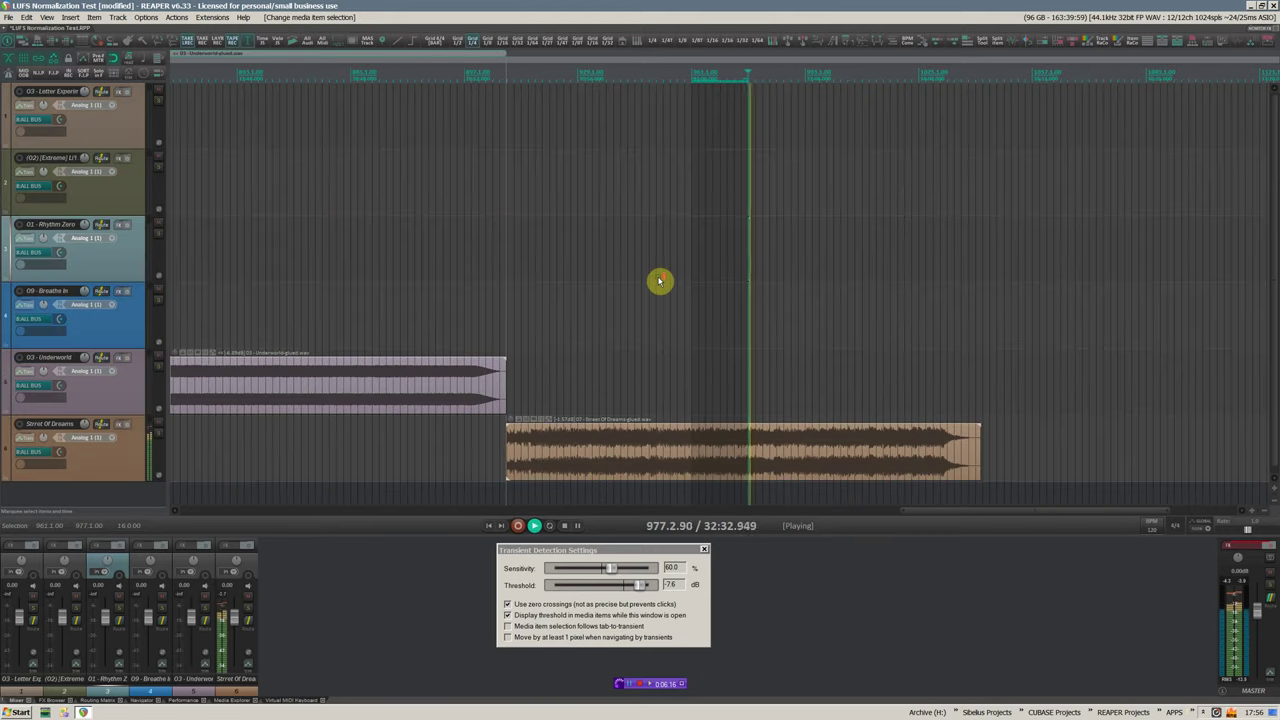
{"action": "key", "text": "Escape"}
{"action": "scroll", "coordinate": [665, 281], "scroll_direction": "down", "scroll_amount": 2}
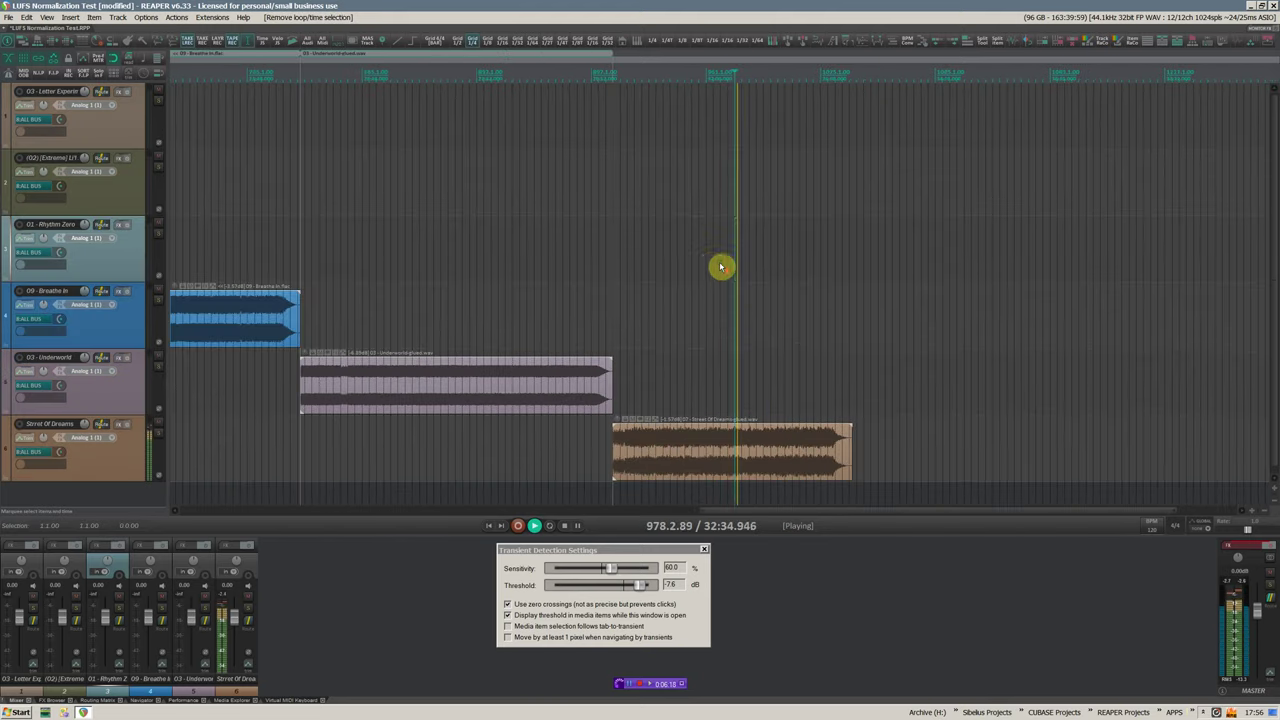
{"action": "left_click", "coordinate": [634, 92]}
{"action": "scroll", "coordinate": [620, 120], "scroll_direction": "up", "scroll_amount": 2}
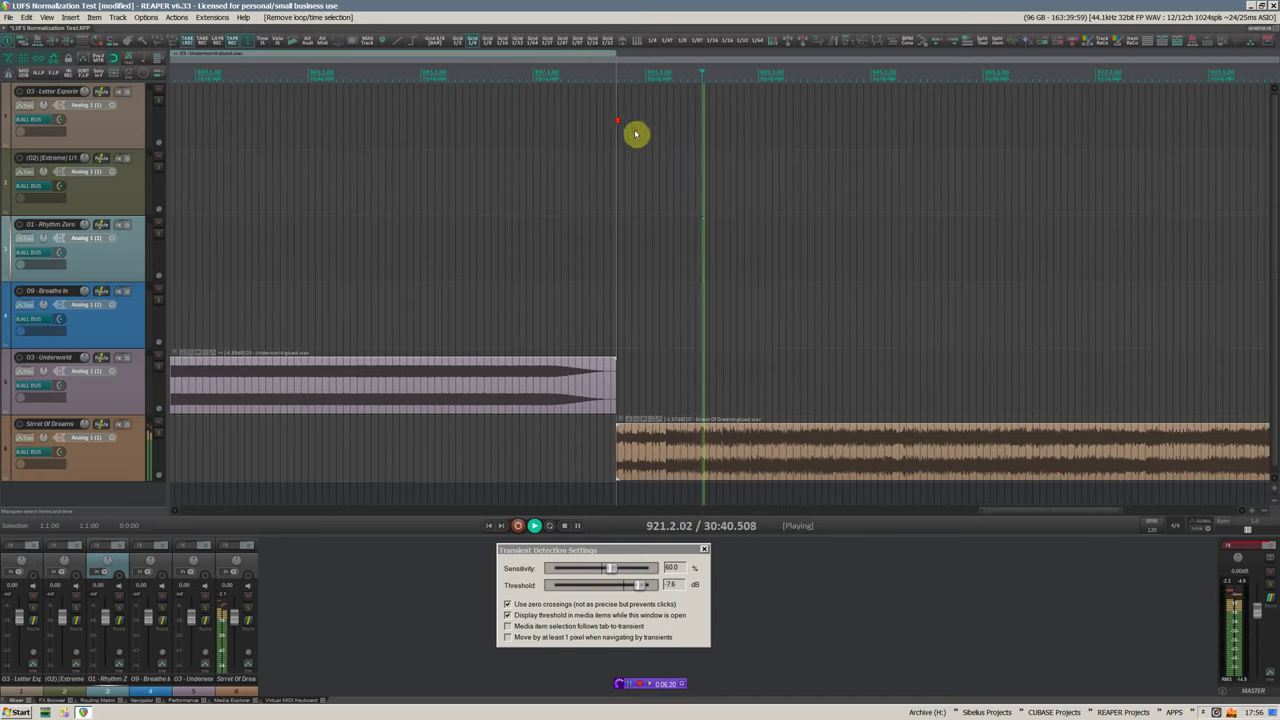
{"action": "left_click", "coordinate": [659, 78]}
{"action": "scroll", "coordinate": [684, 156], "scroll_direction": "down", "scroll_amount": 3}
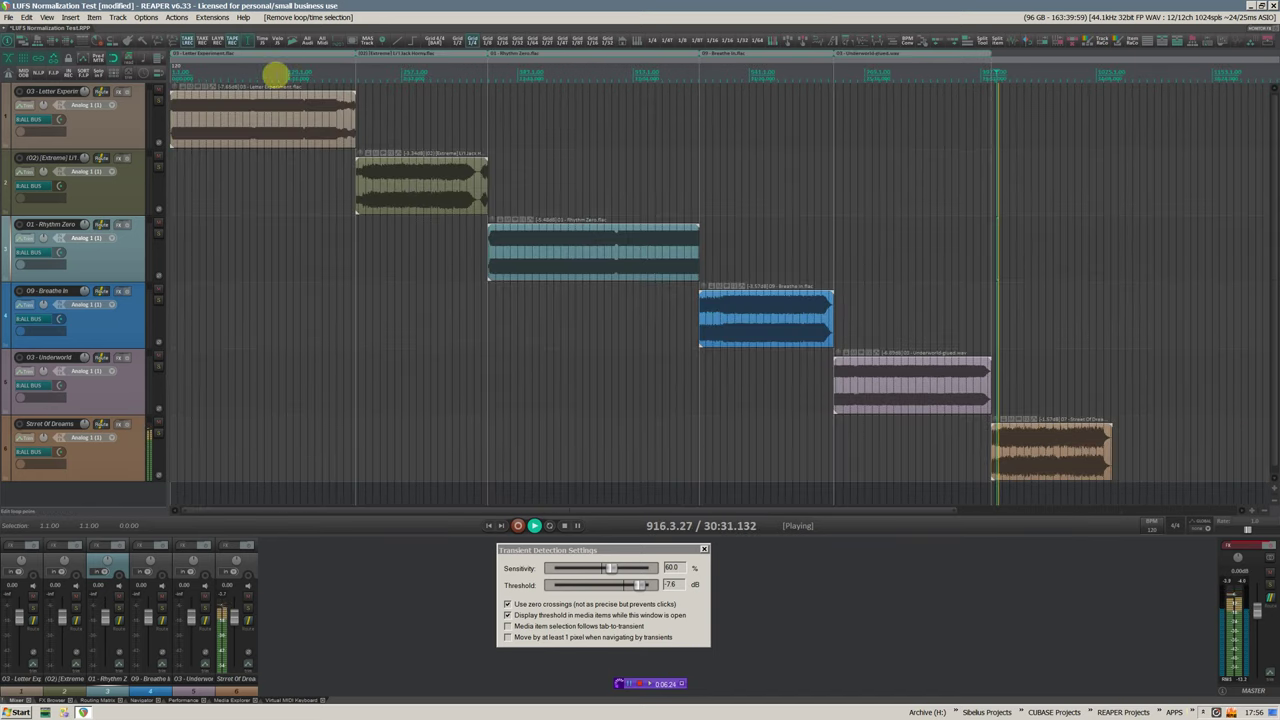
- Compare Letter Experiment from about bars 121 and 57 with Street Of Dreams from about bar 921, and stop playback
{"action": "left_click", "coordinate": [278, 75]}
{"action": "left_click", "coordinate": [229, 73]}
{"action": "left_click", "coordinate": [1001, 73]}
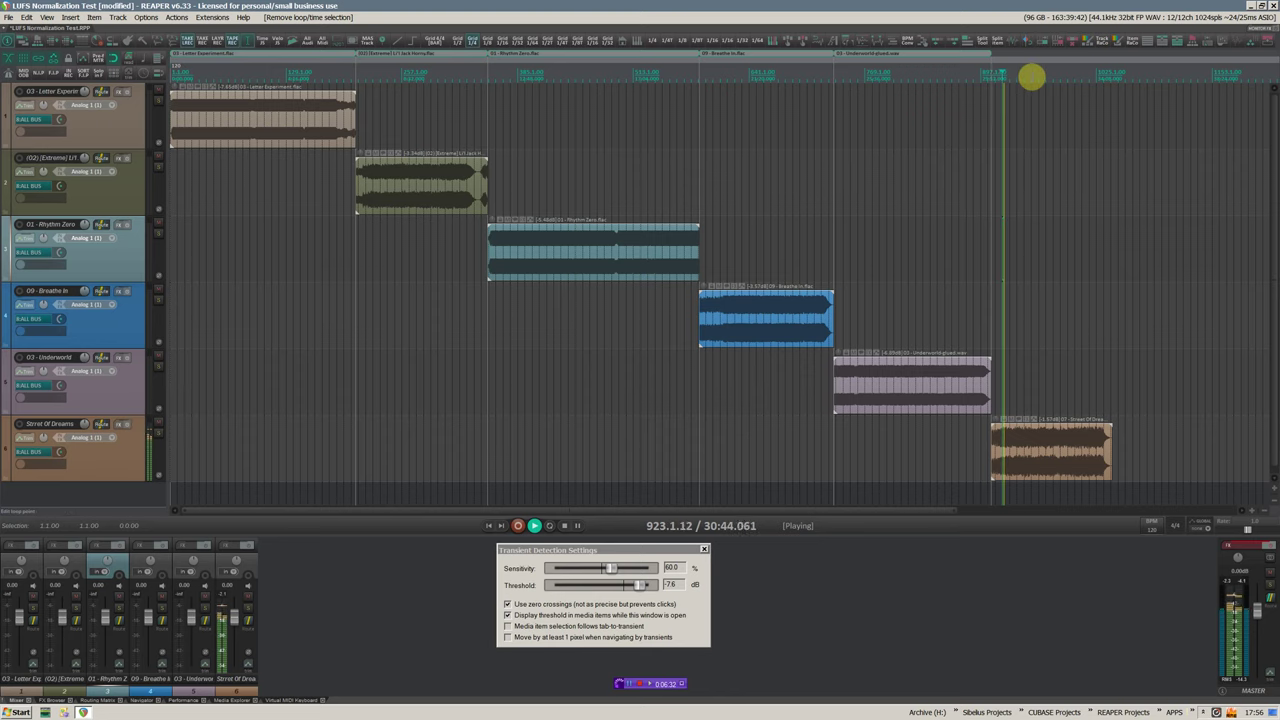
{"action": "key", "text": "space"}
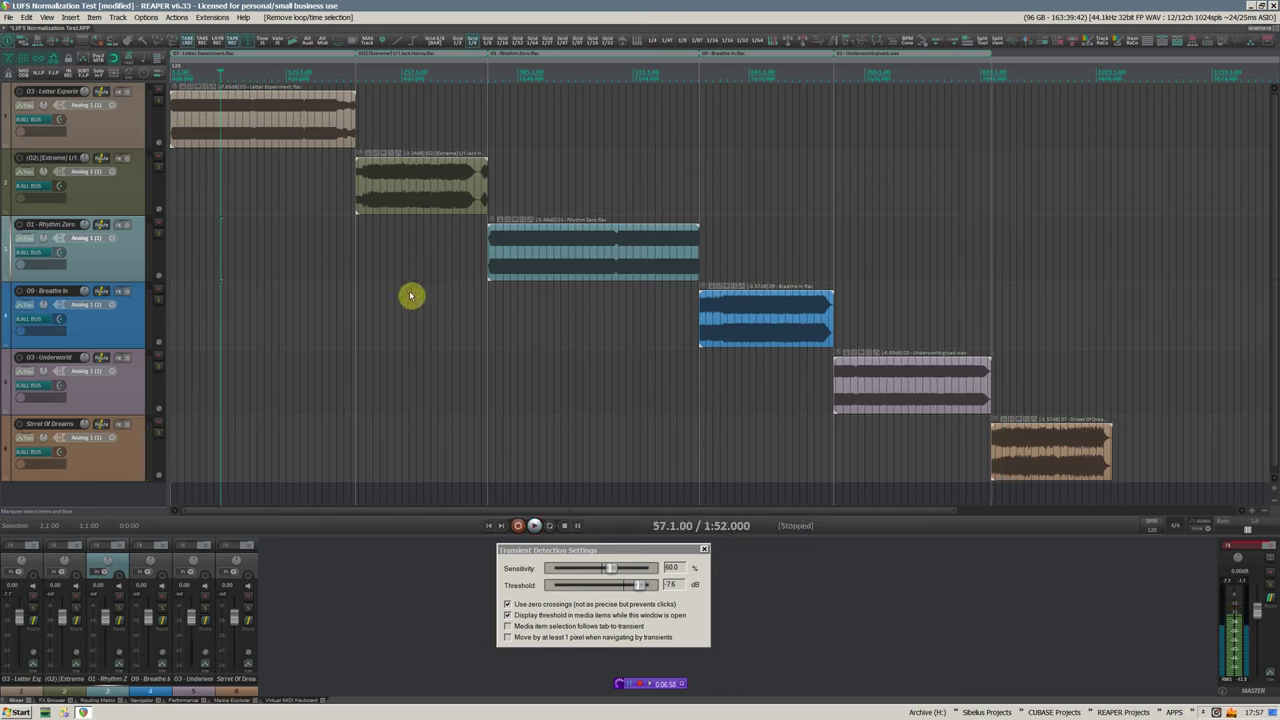
- Select all six song items and normalize their peaks to -0.2 dB
{"action": "left_click_drag", "start_coordinate": [304, 124], "coordinate": [1197, 485]}
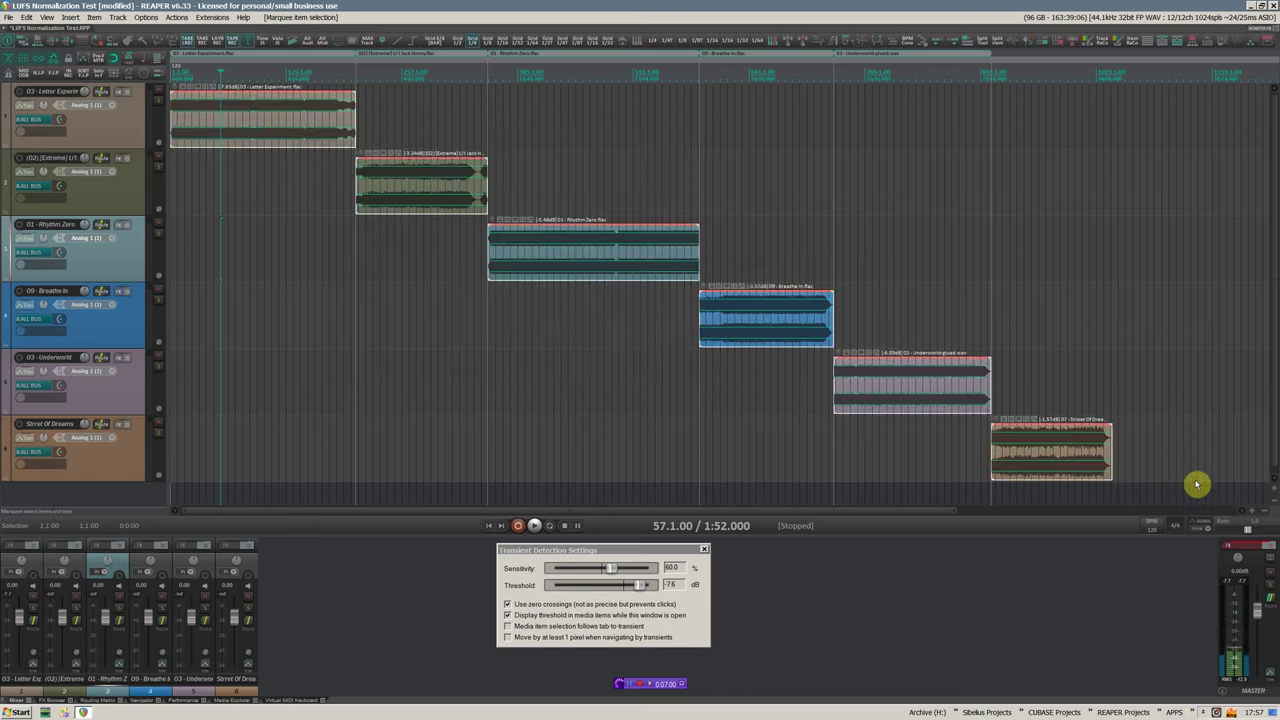
{"action": "key", "text": "ctrl+shift+n"}
{"action": "type", "text": "-0.2"}
{"action": "key", "text": "Return"}
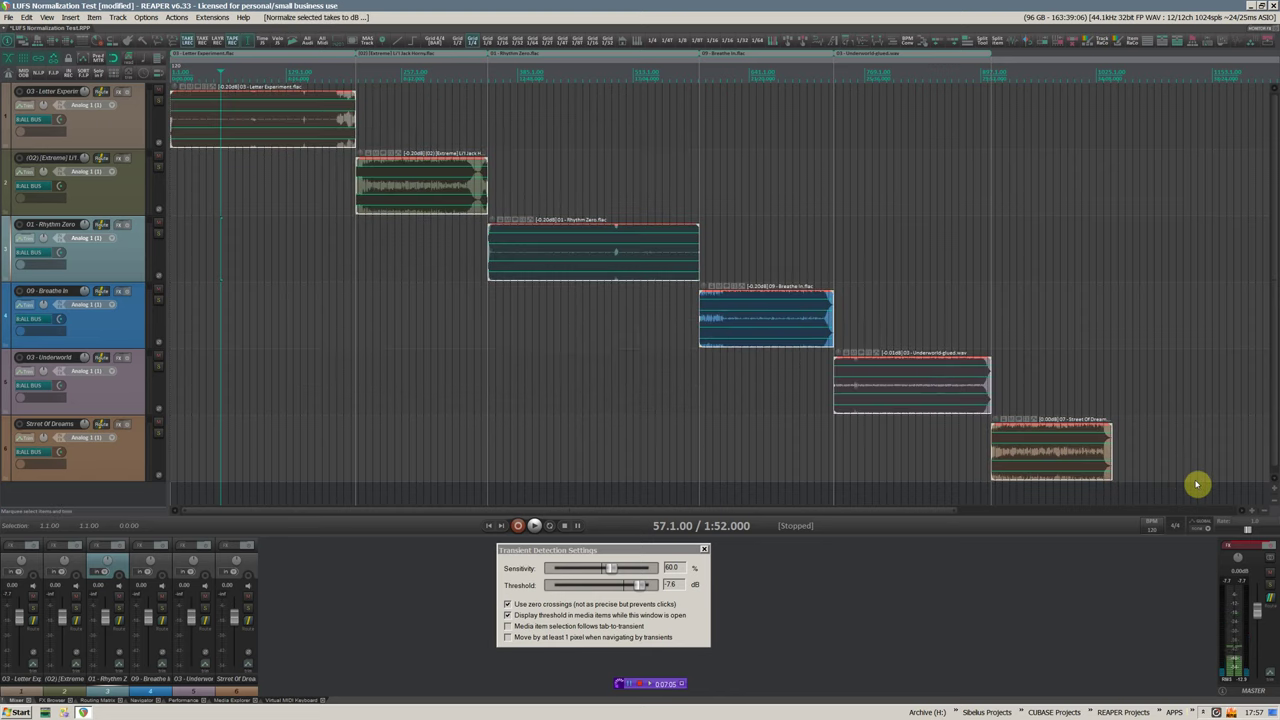
- Close the transient detection settings, return to the project start and set the master volume to -7 dB
{"action": "key", "text": "Escape"}
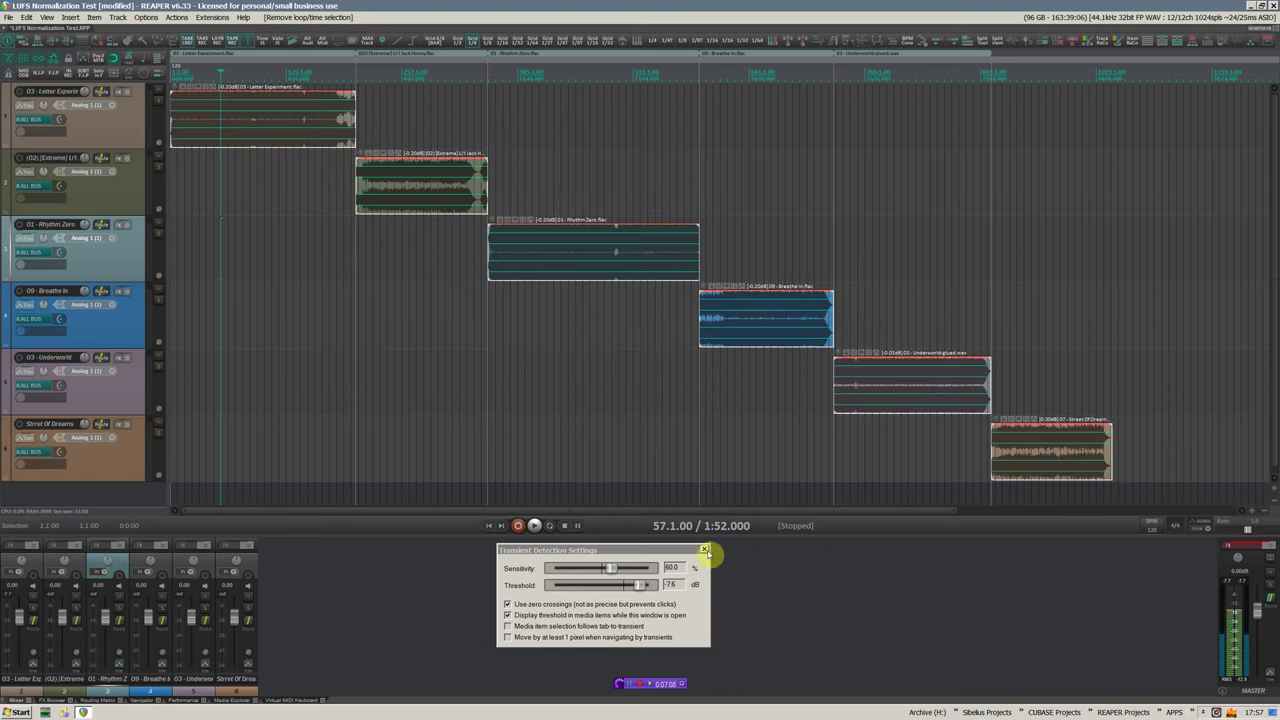
{"action": "left_click", "coordinate": [704, 550]}
{"action": "key", "text": "Home"}
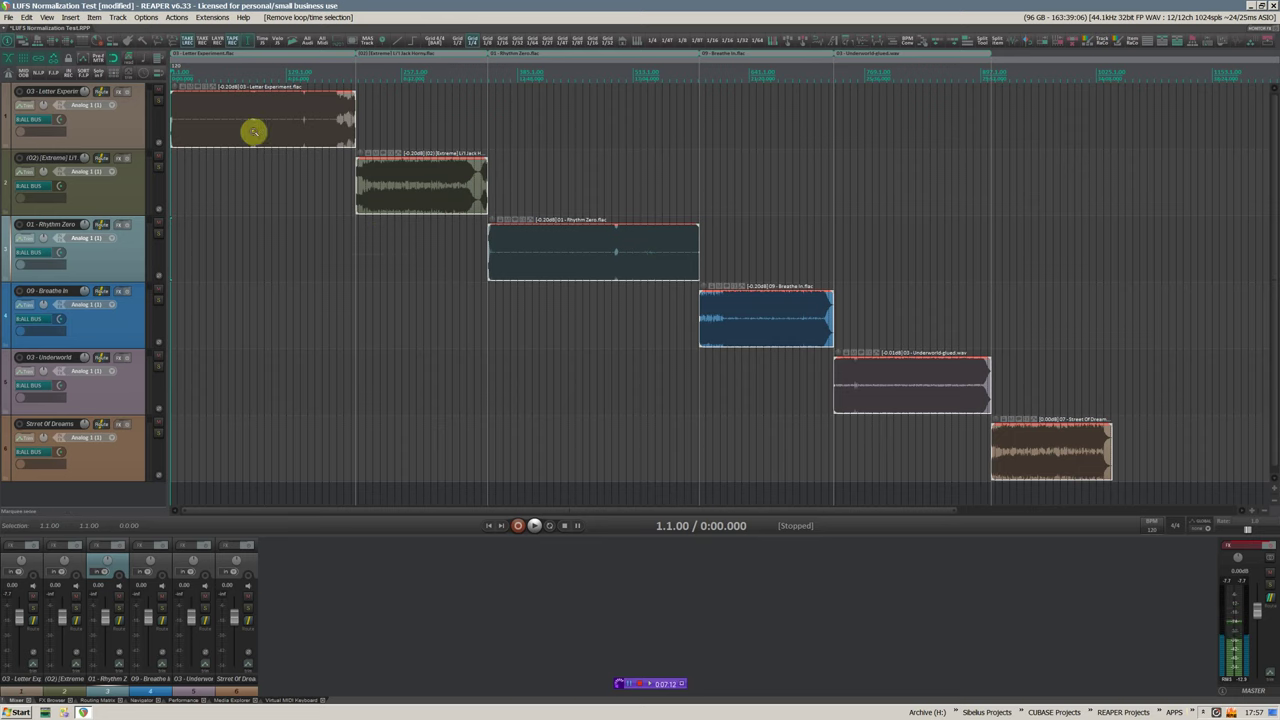
{"action": "left_click", "coordinate": [1259, 611]}
{"action": "type", "text": "-7"}
{"action": "key", "text": "Return"}
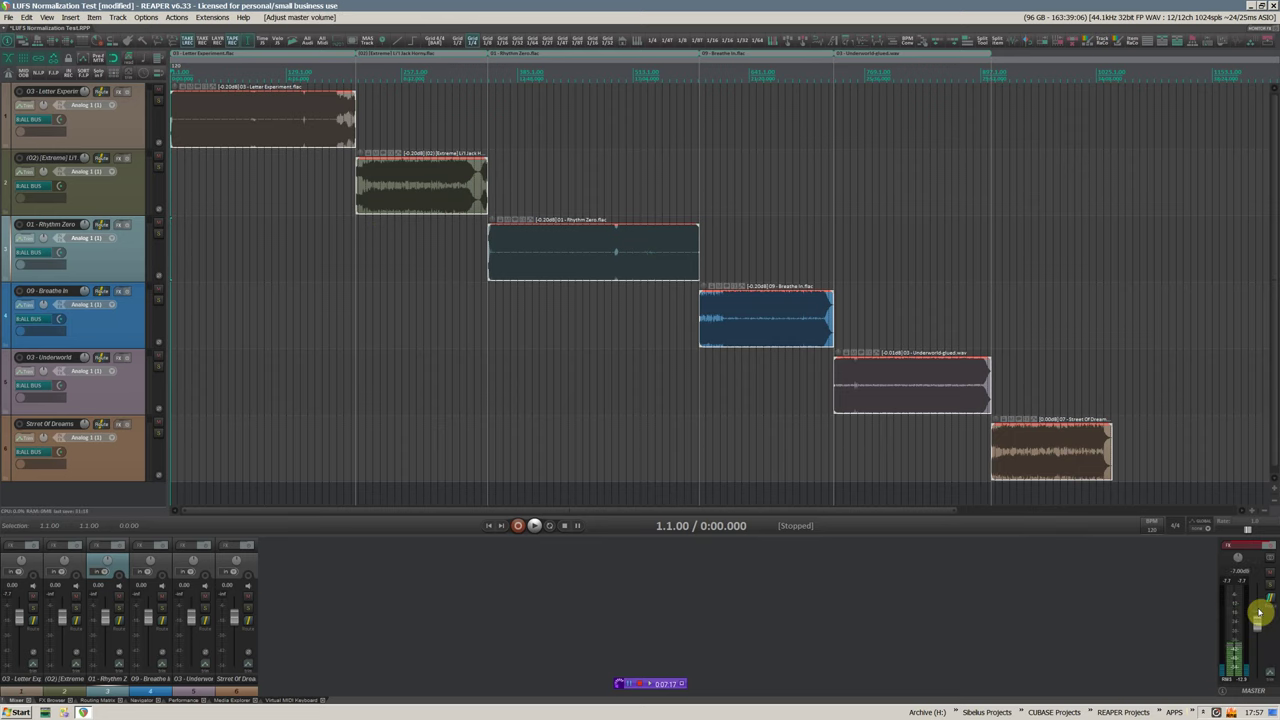
- Compare the peak-normalized Letter Experiment at about bars 89, 161 and 57 with the [Extreme] track at about bar 257
{"action": "left_click", "coordinate": [252, 75]}
{"action": "key", "text": "space"}
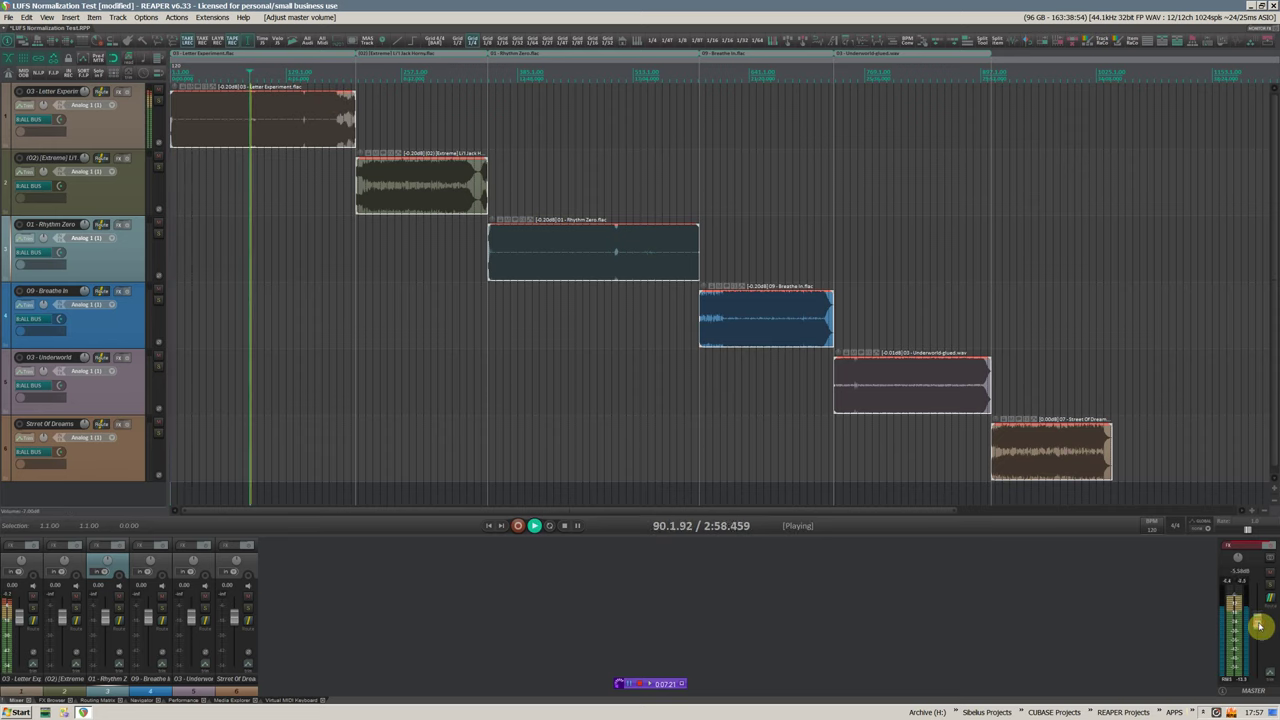
{"action": "left_click", "coordinate": [315, 76]}
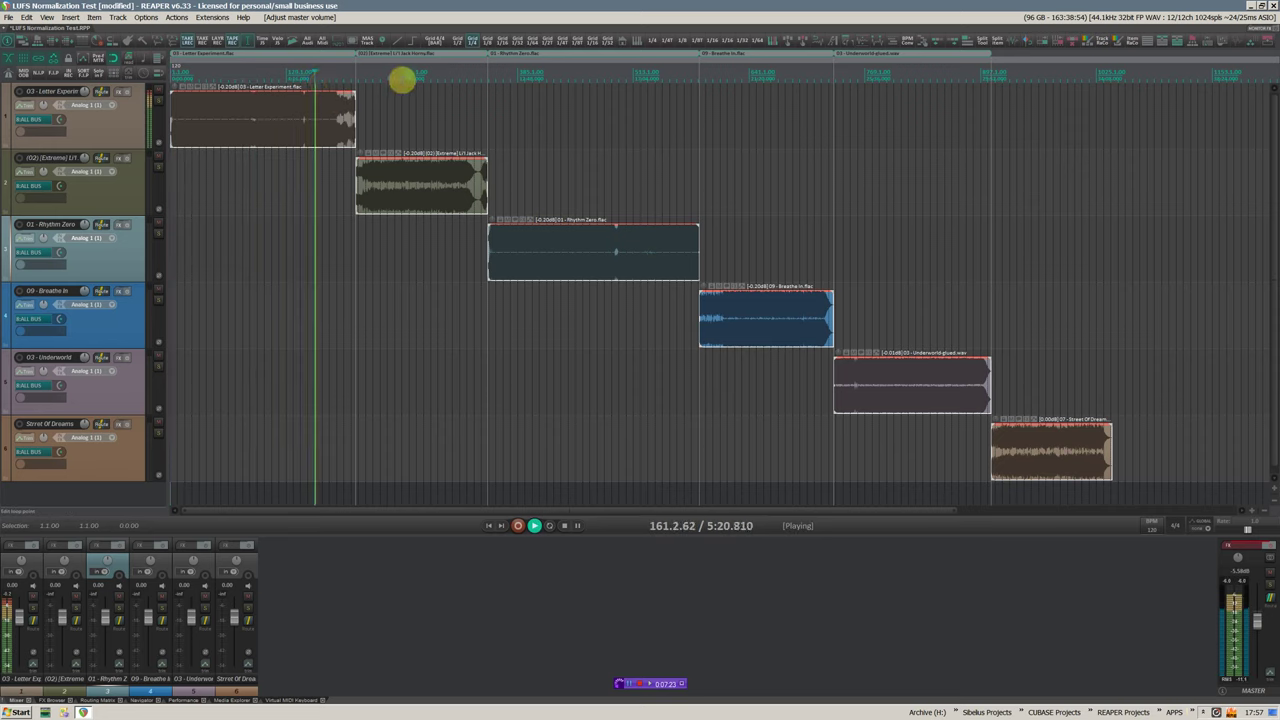
{"action": "left_click", "coordinate": [399, 76]}
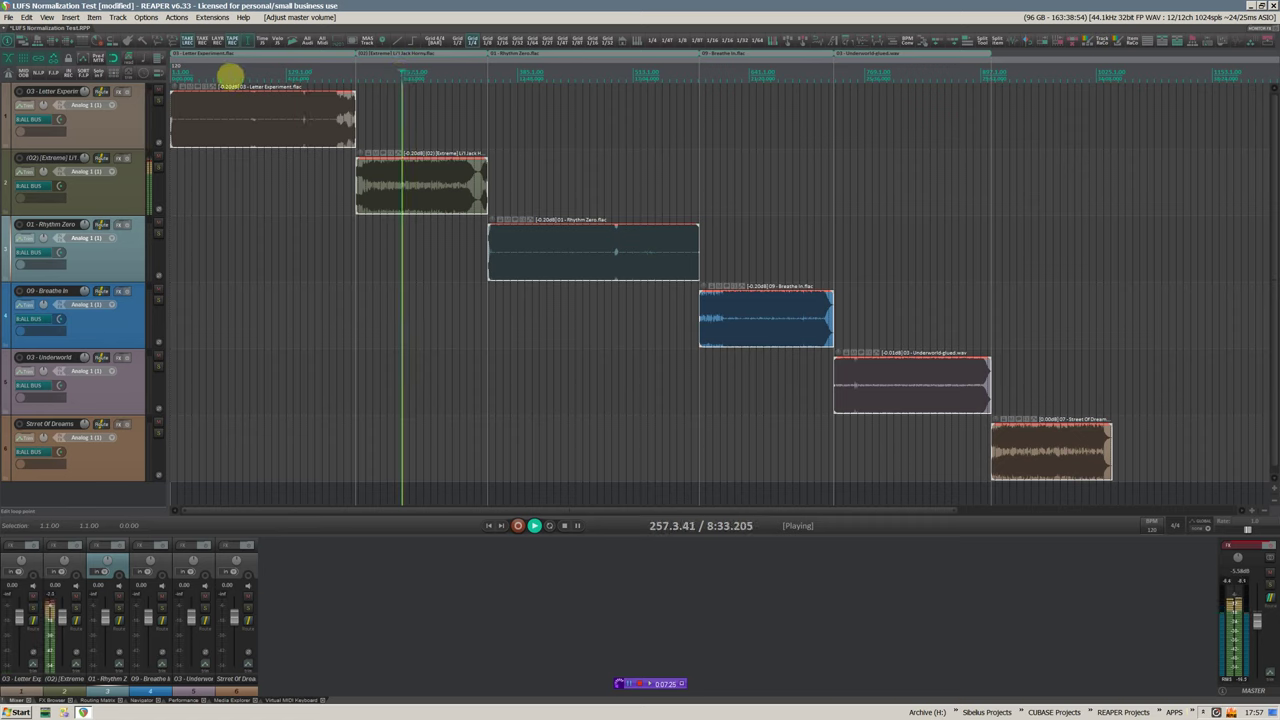
{"action": "left_click", "coordinate": [222, 75]}
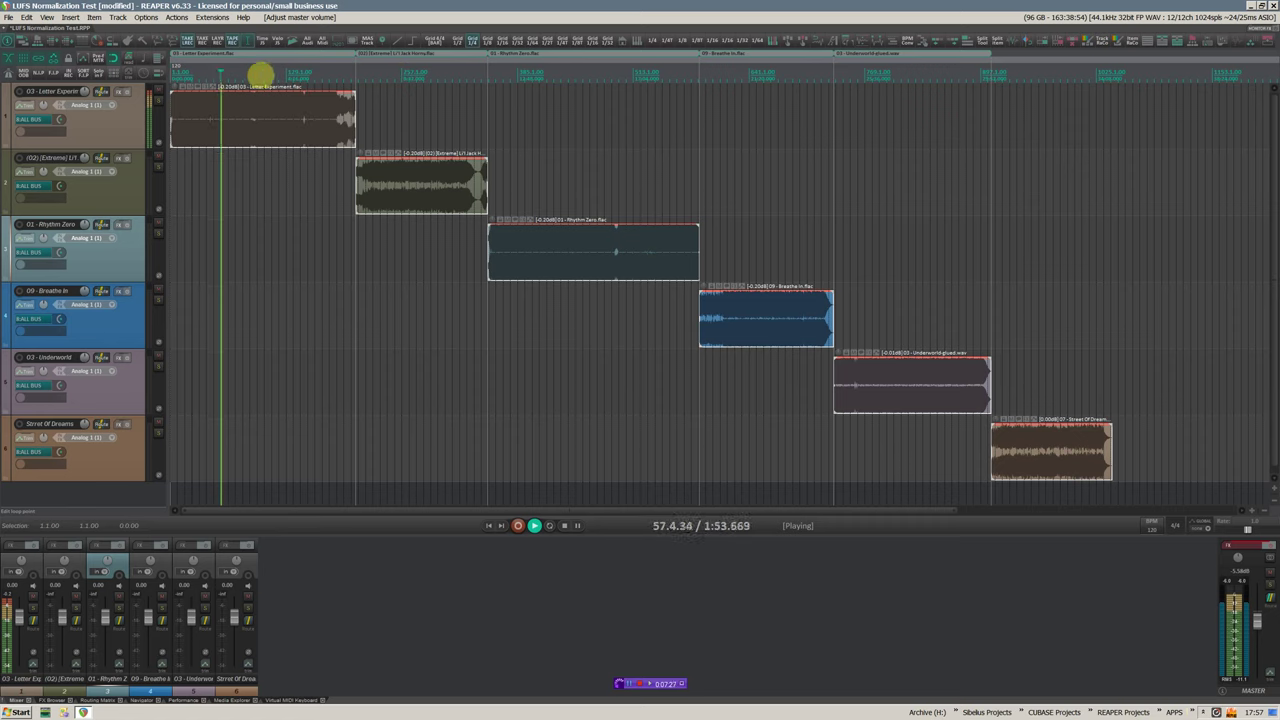
- Compare the peak-normalized Letter Experiment with Street Of Dreams from about bar 961, stopping with the edit cursor at bar 161
{"action": "left_click", "coordinate": [264, 76]}
{"action": "left_click", "coordinate": [1039, 75]}
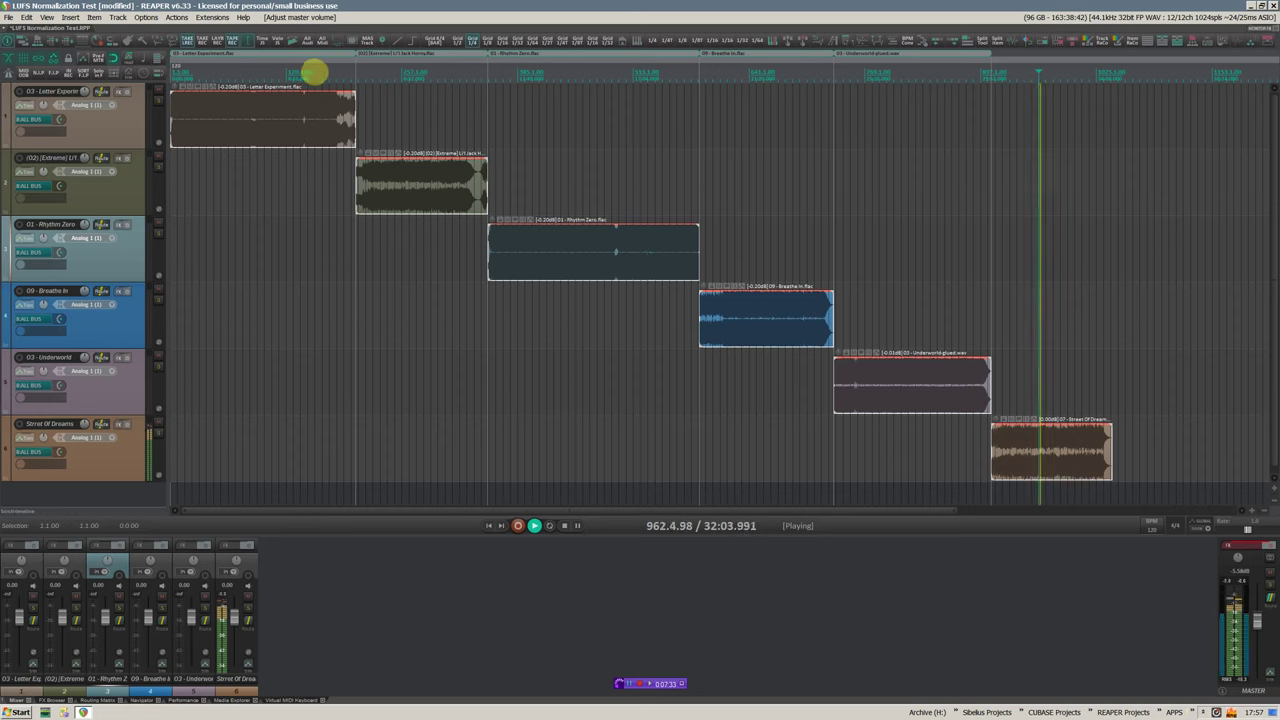
{"action": "left_click", "coordinate": [314, 72]}
{"action": "key", "text": "space"}
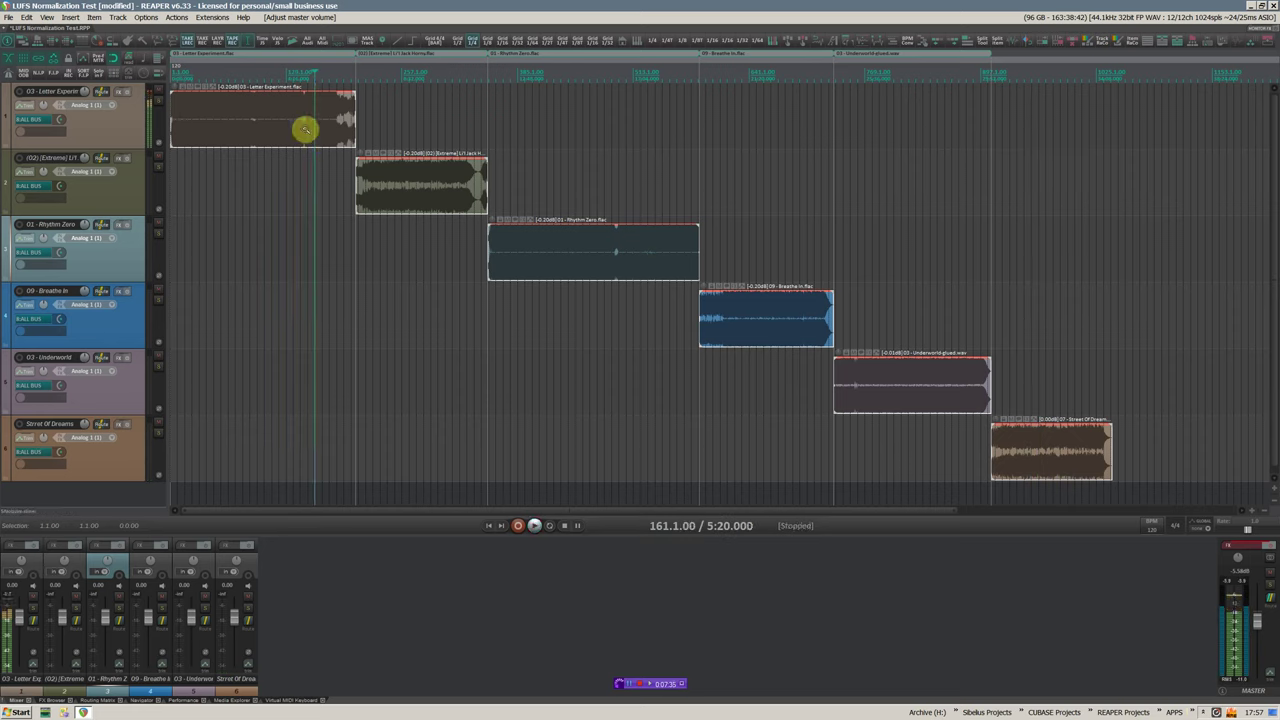
- Normalize all six items back to -14 LUFS and reset the master volume to 0 dB while playing Letter Experiment from bar 121
{"action": "key", "text": "ctrl+shift+n"}
{"action": "key", "text": "Return"}
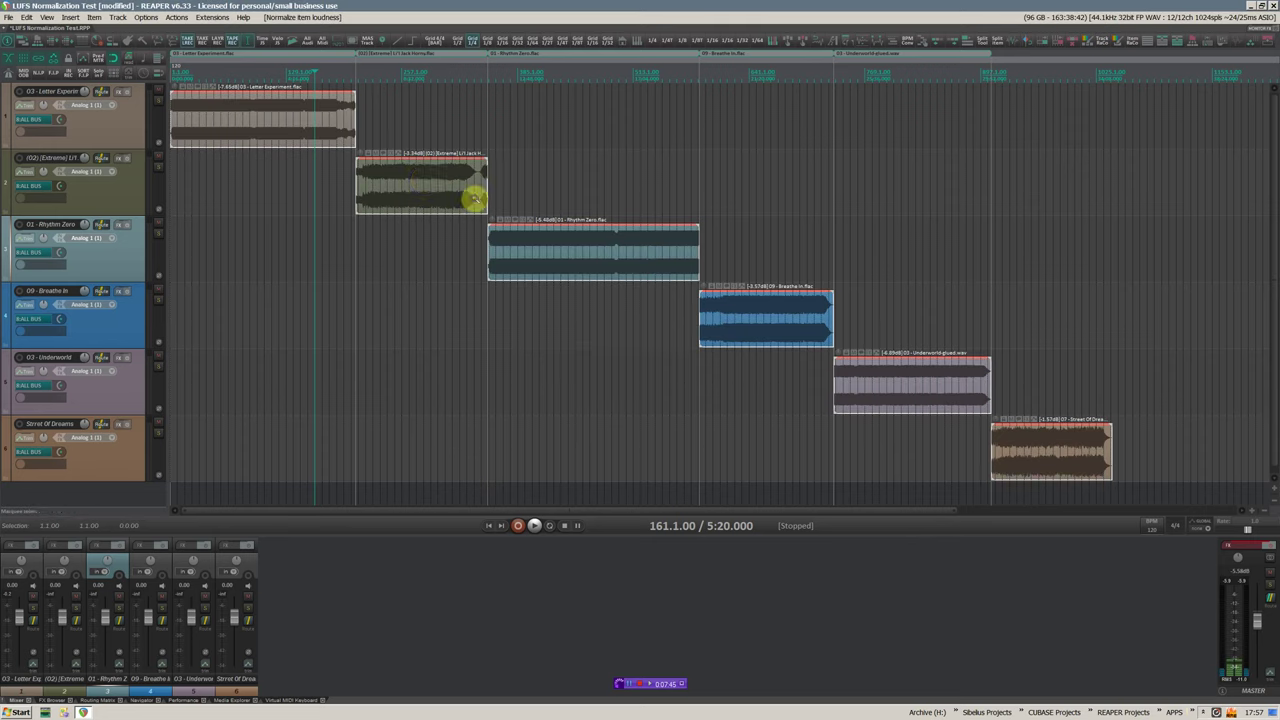
{"action": "left_click", "coordinate": [282, 77]}
{"action": "key", "text": "space"}
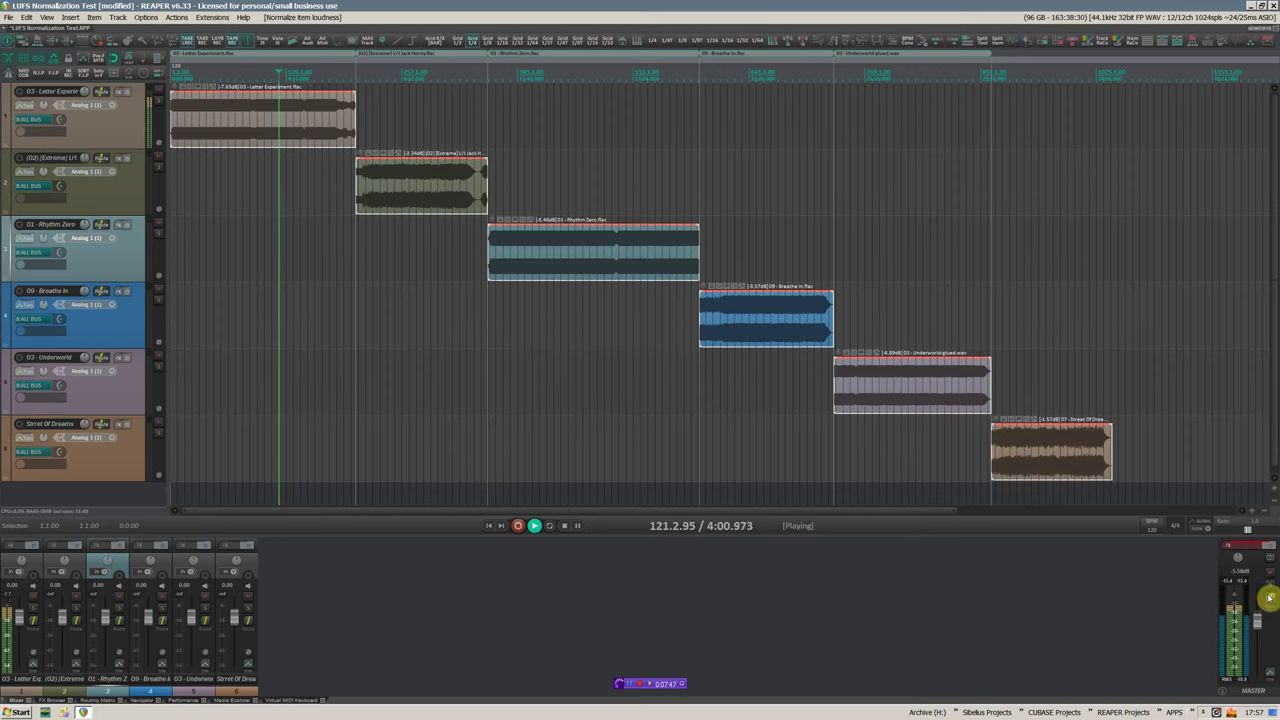
{"action": "left_click", "coordinate": [1258, 625]}
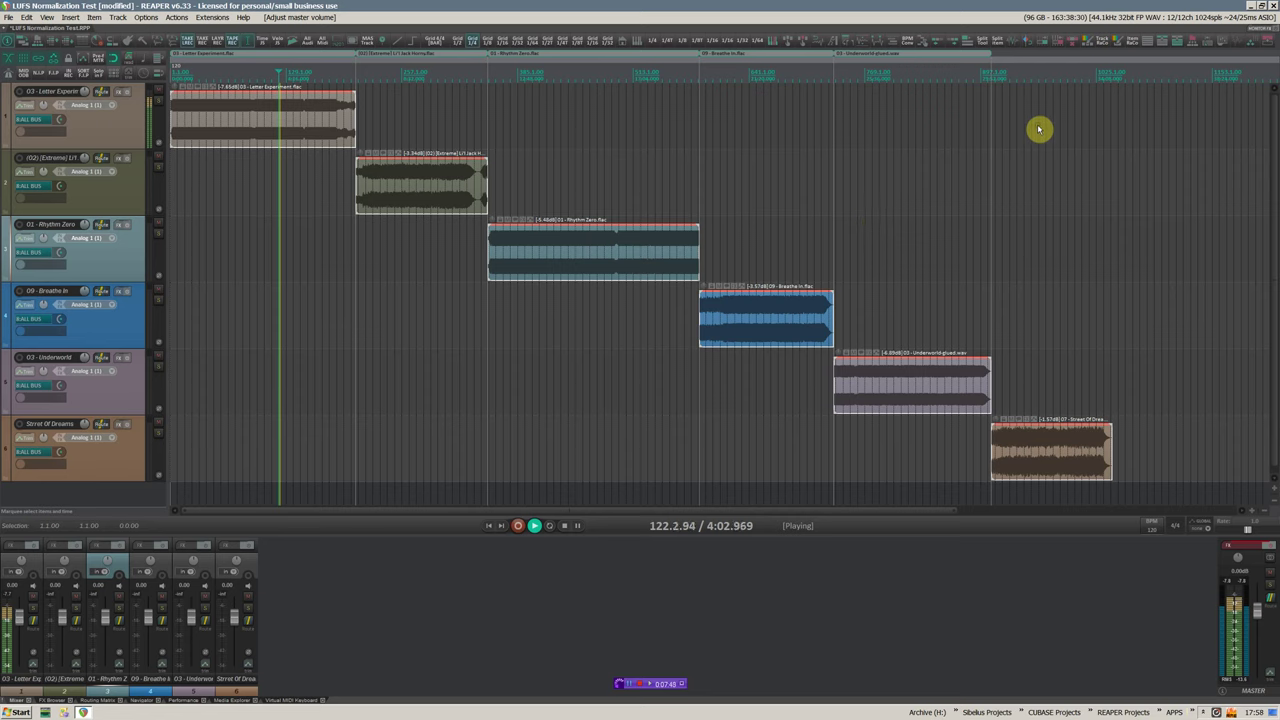
- Compare Street Of Dreams at bar 937, the [Extreme] track at bar 249, Letter Experiment at bar 129 and Rhythm Zero at bar 513
{"action": "left_click", "coordinate": [1016, 75]}
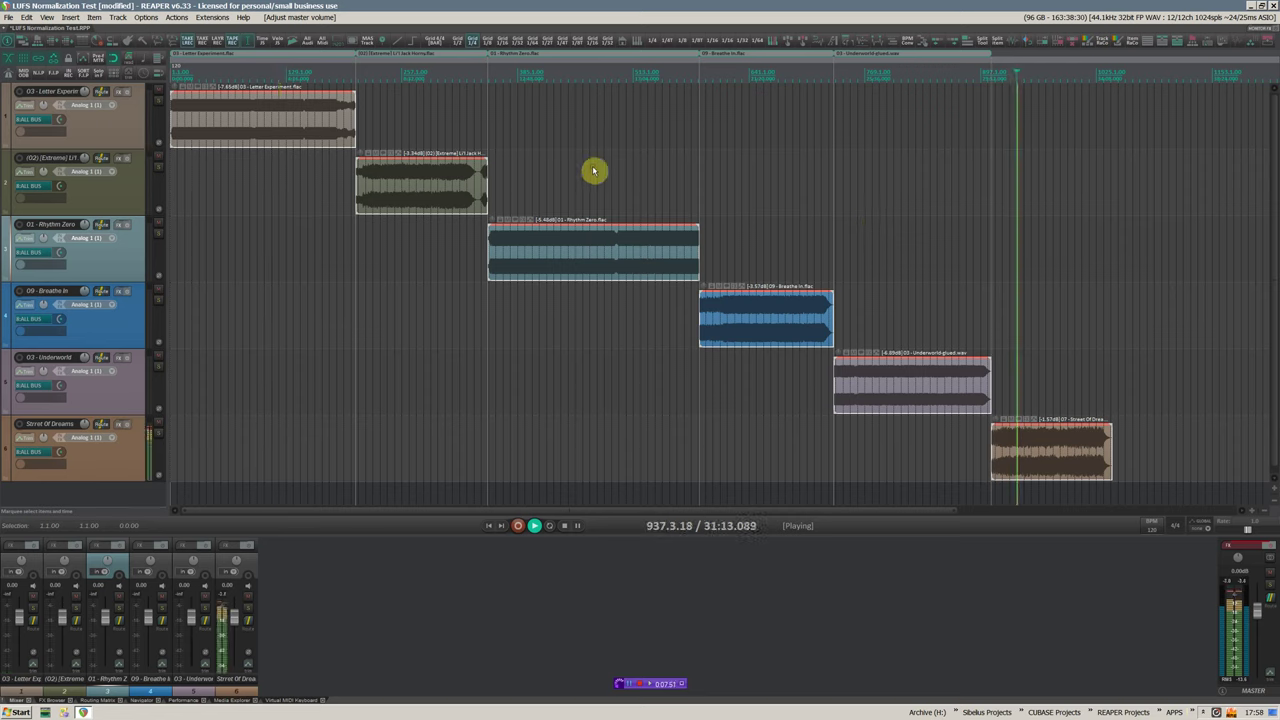
{"action": "left_click", "coordinate": [394, 71]}
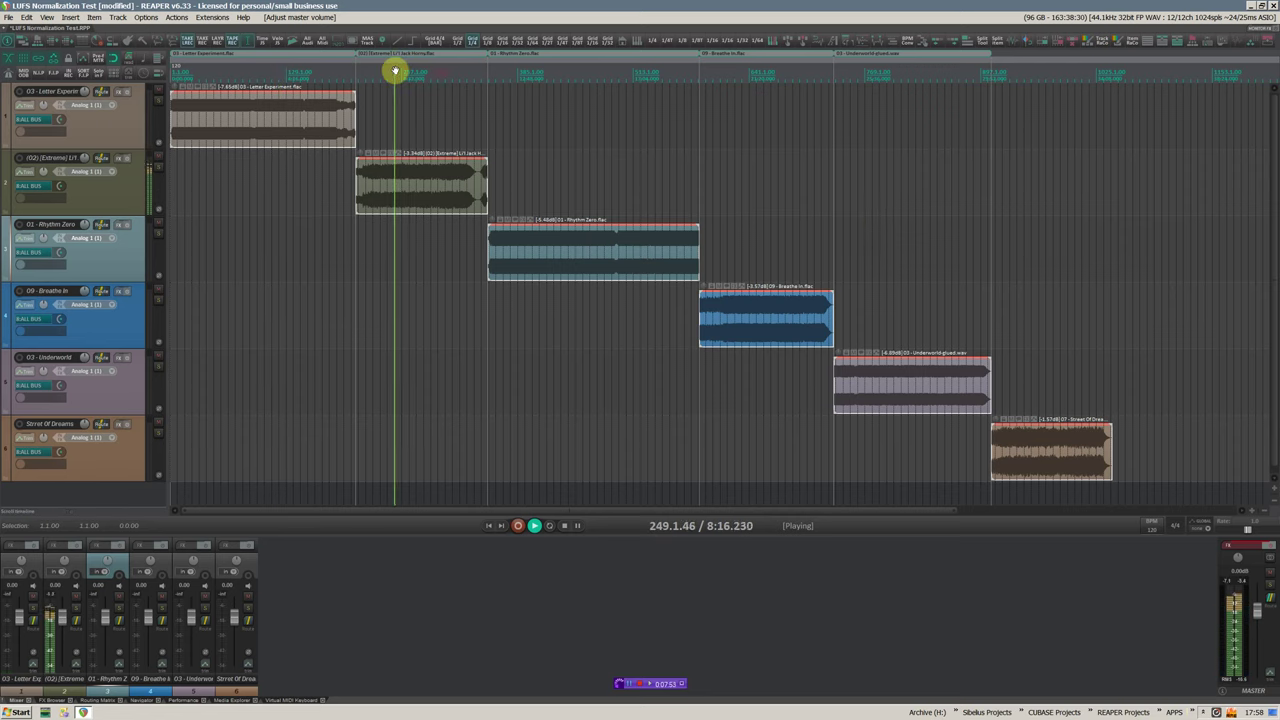
{"action": "left_click", "coordinate": [286, 73]}
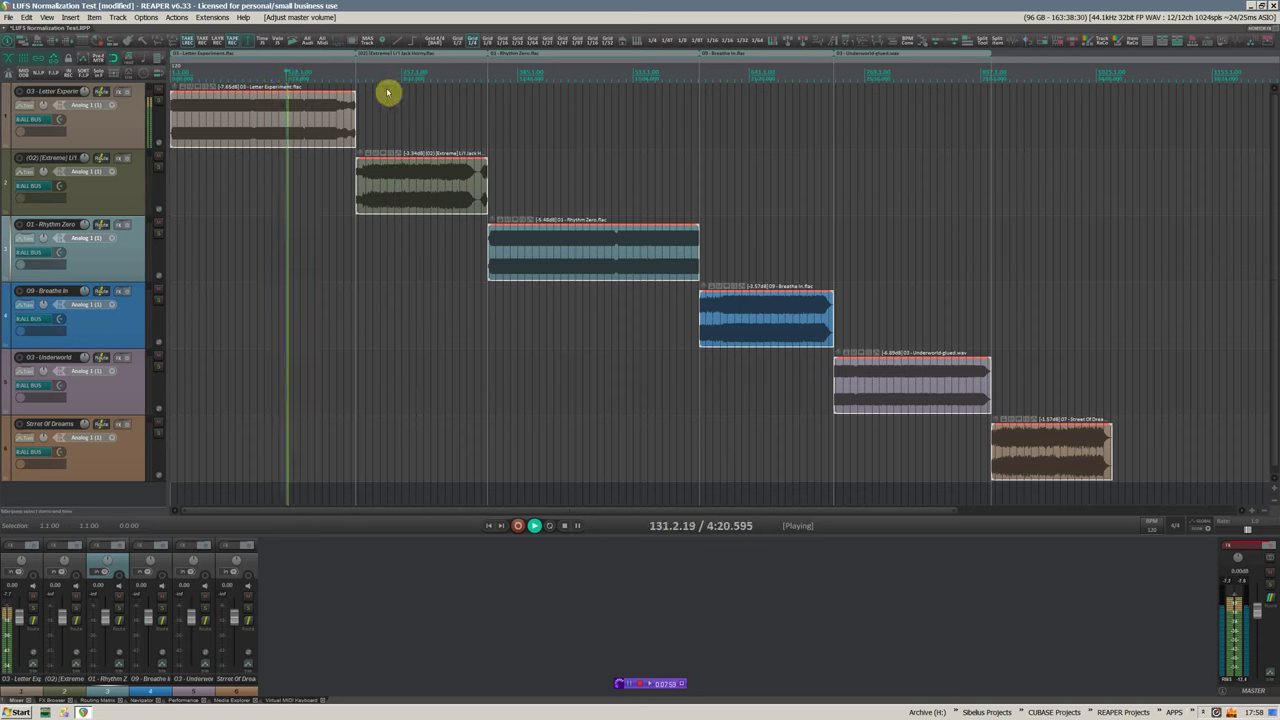
{"action": "left_click", "coordinate": [634, 74]}
{"action": "key", "text": "space"}
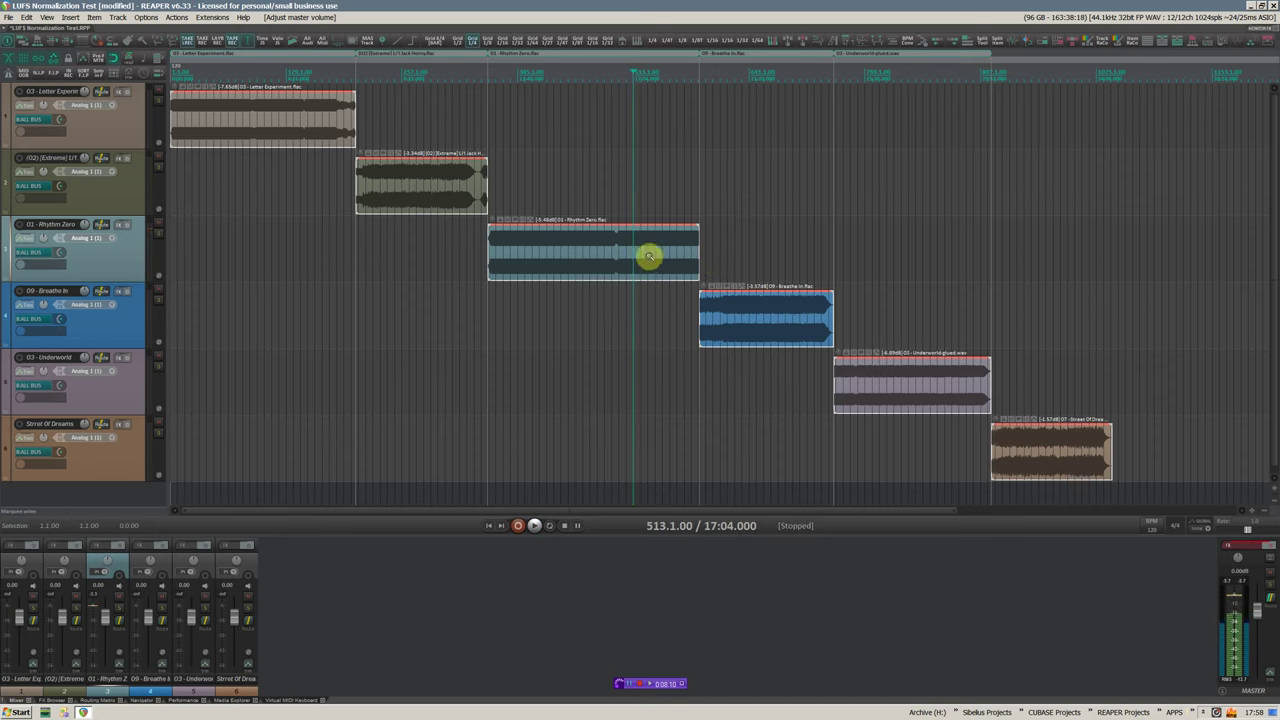
- Examine the loudness-normalized Rhythm Zero waveform's peaks at full size and restore the overview of all tracks
{"action": "left_click", "coordinate": [649, 257]}
{"action": "key", "text": "z"}
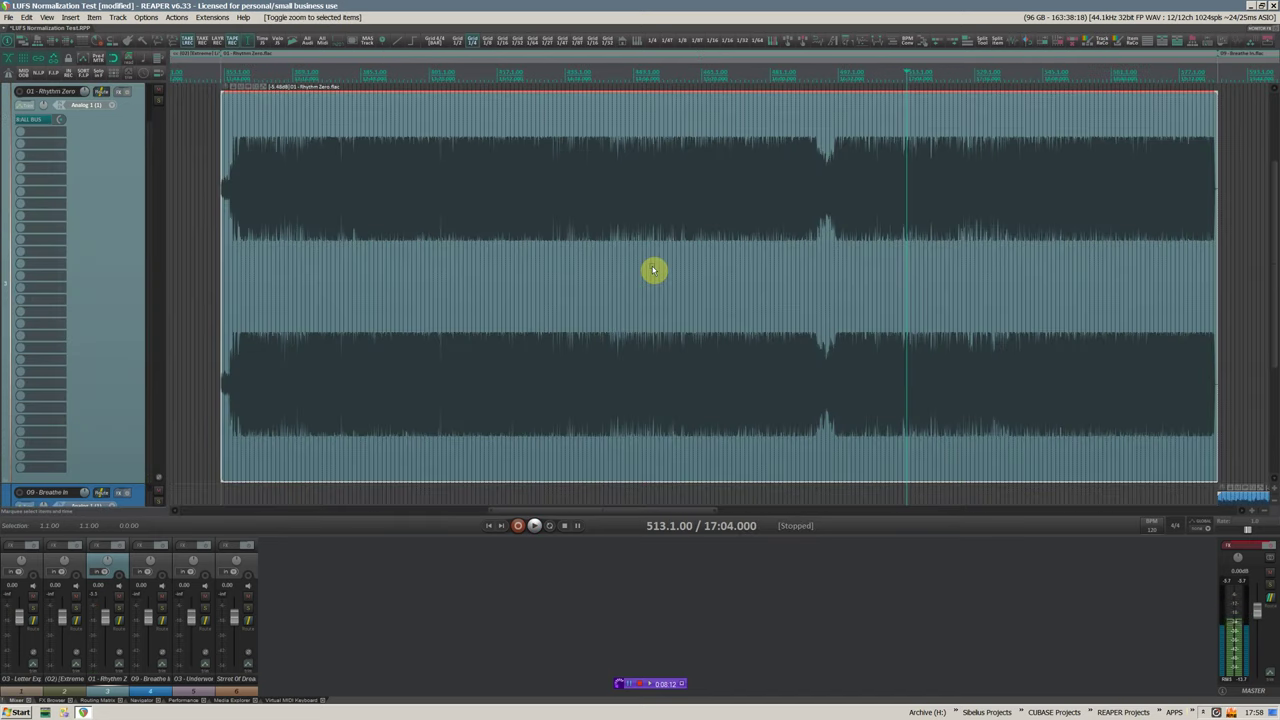
{"action": "scroll", "coordinate": [630, 259], "scroll_direction": "down", "scroll_amount": 2}
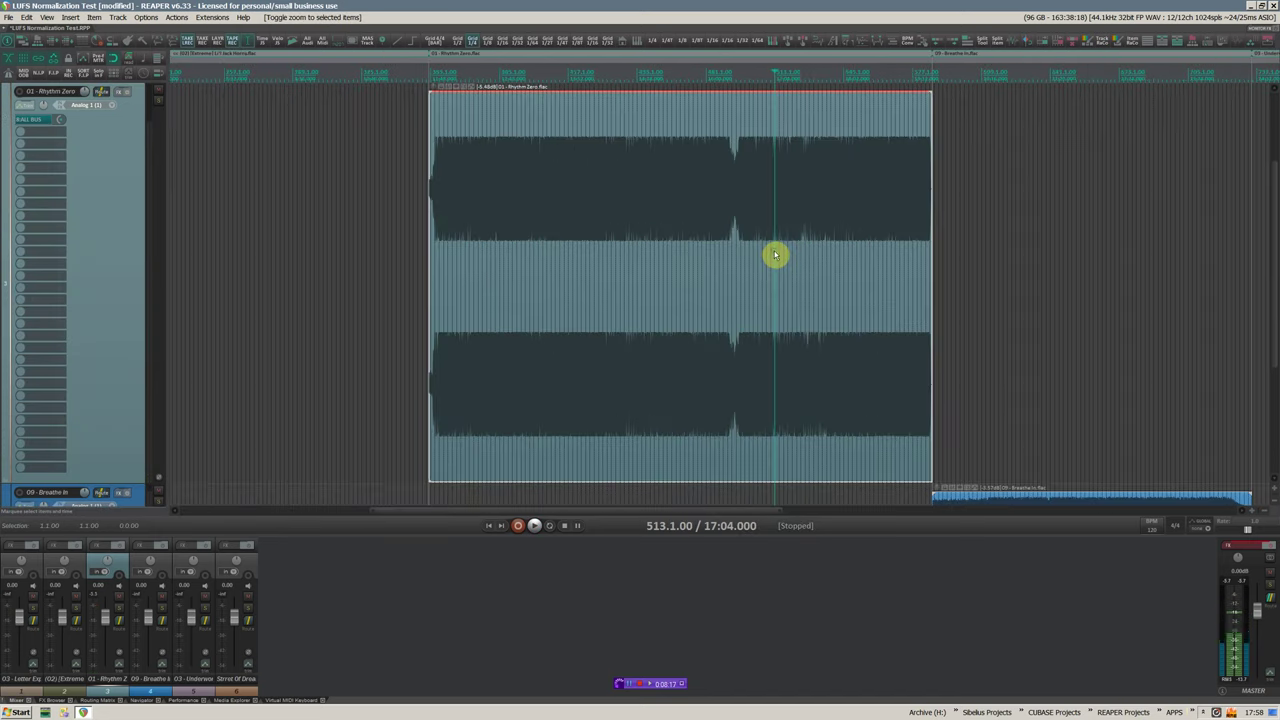
{"action": "scroll", "coordinate": [775, 256], "scroll_direction": "up", "scroll_amount": 2}
{"action": "key", "text": "z"}
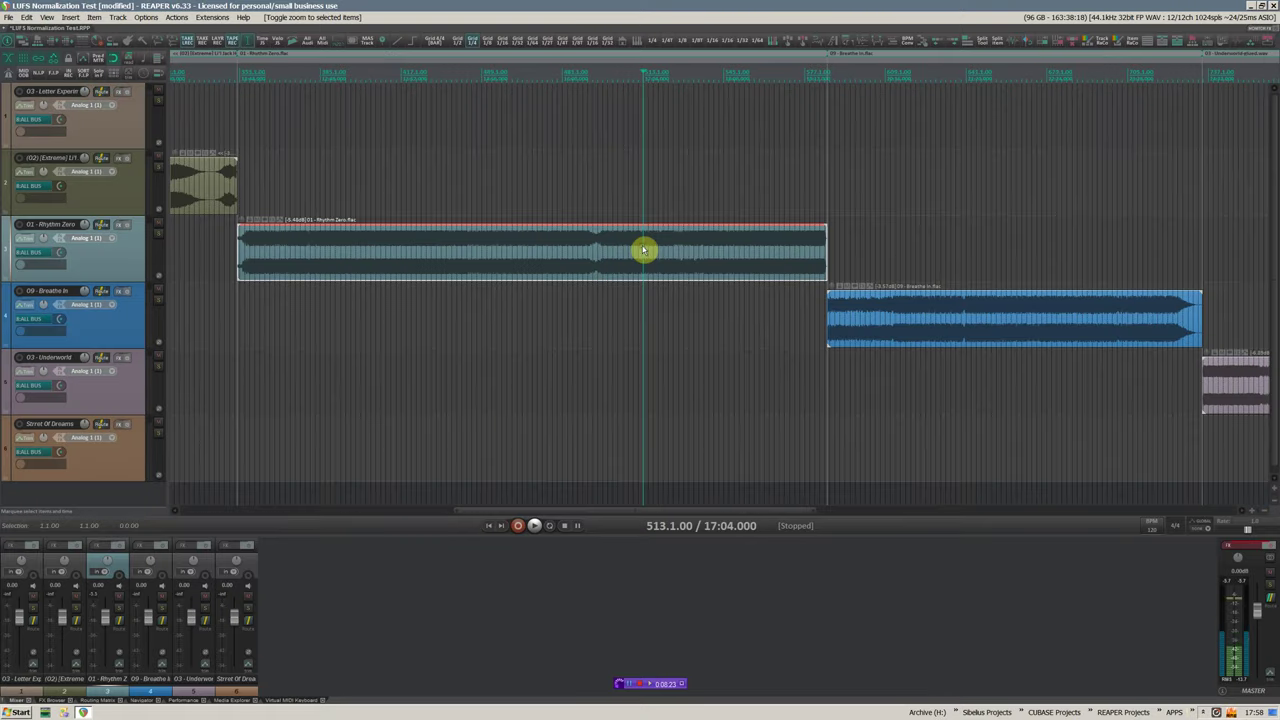
- Compare Rhythm Zero at bars 529, 525 and 477 with Letter Experiment at about bars 119 and 57 during playback
{"action": "scroll", "coordinate": [668, 240], "scroll_direction": "down", "scroll_amount": 4}
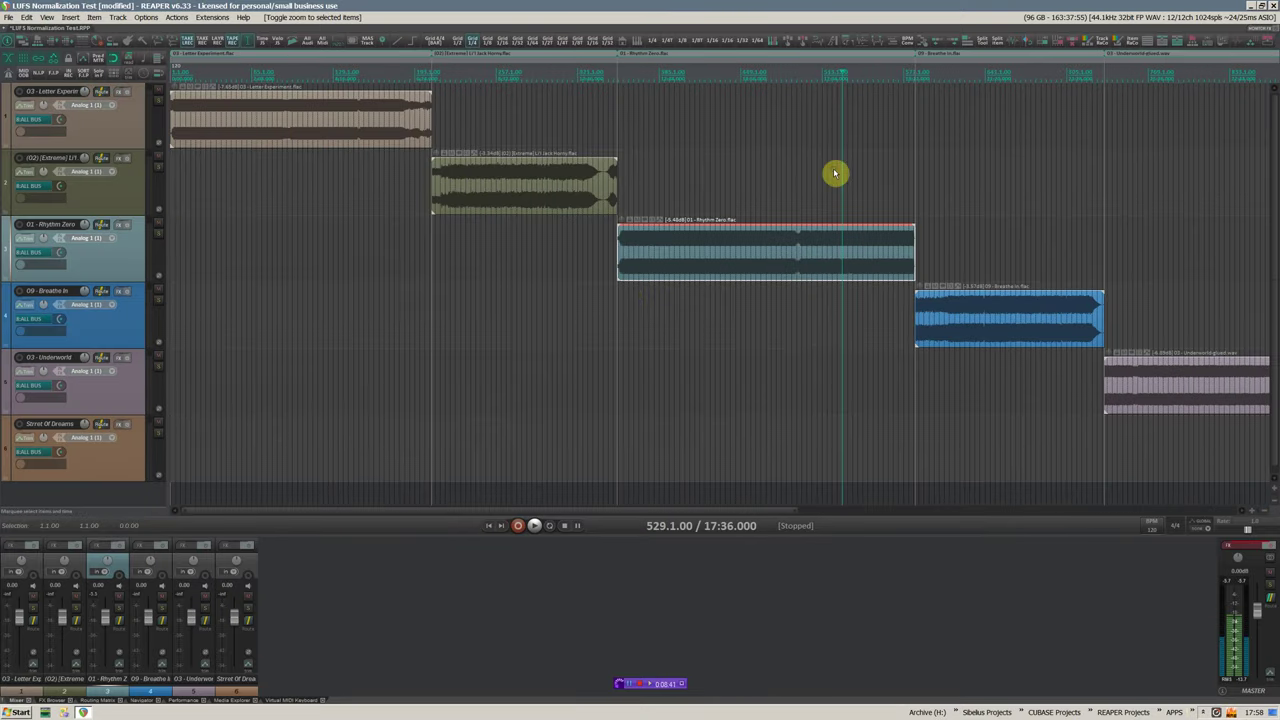
{"action": "key", "text": "space"}
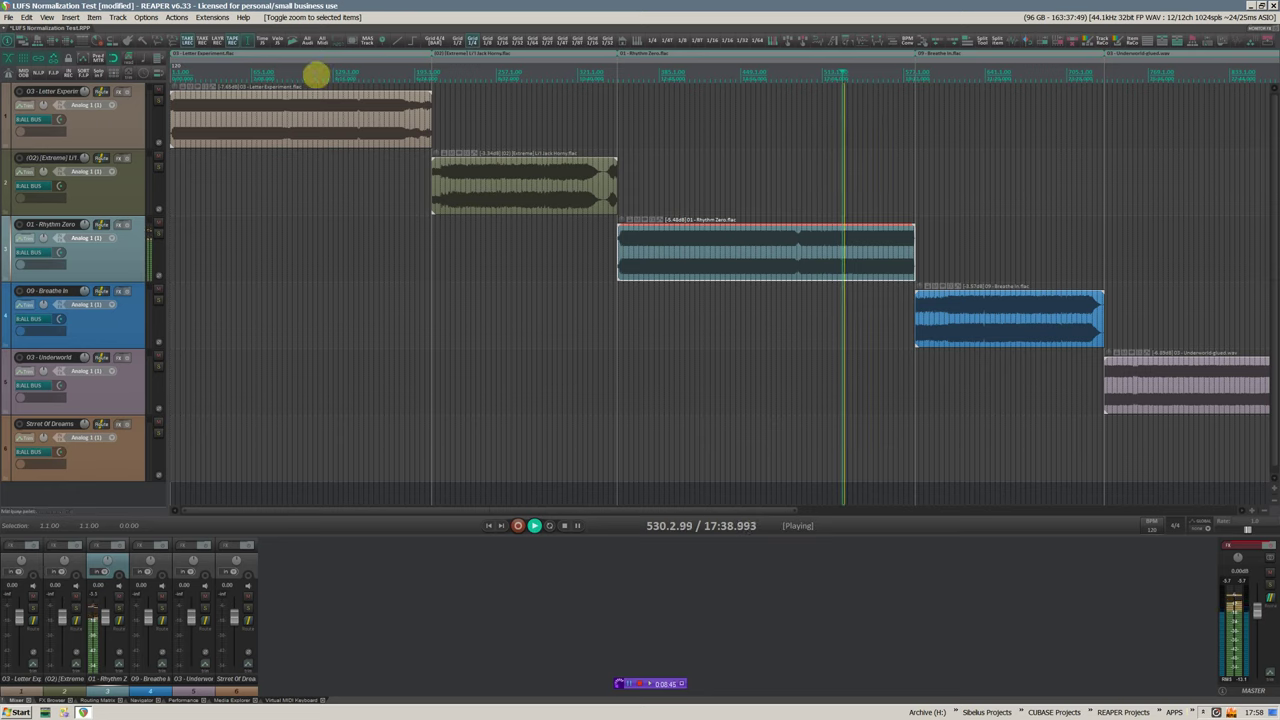
{"action": "left_click", "coordinate": [316, 73]}
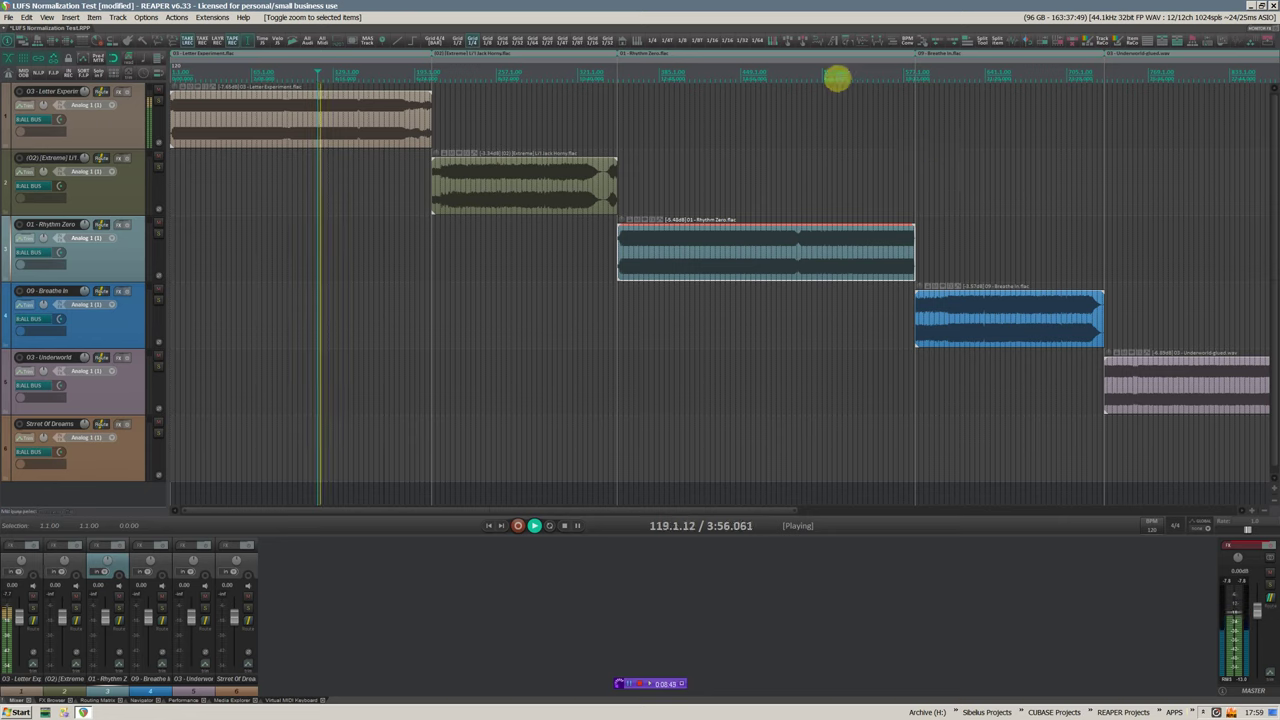
{"action": "left_click", "coordinate": [837, 73]}
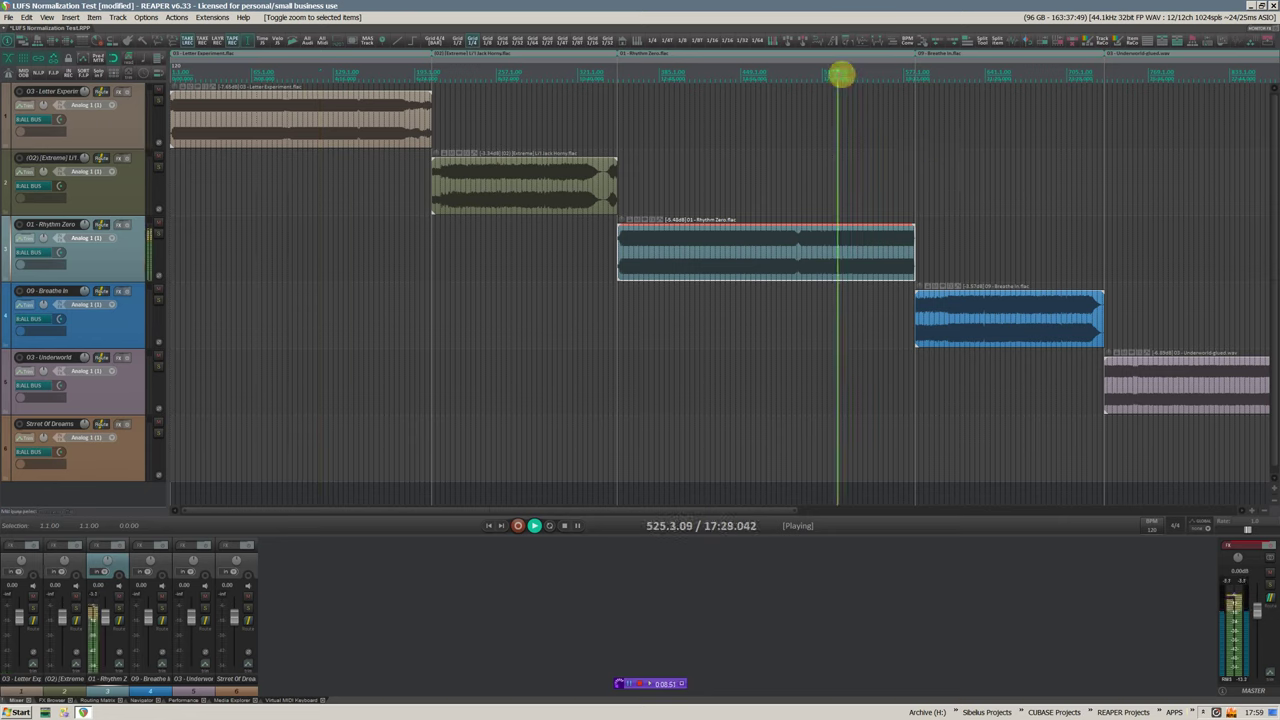
{"action": "left_click", "coordinate": [242, 74]}
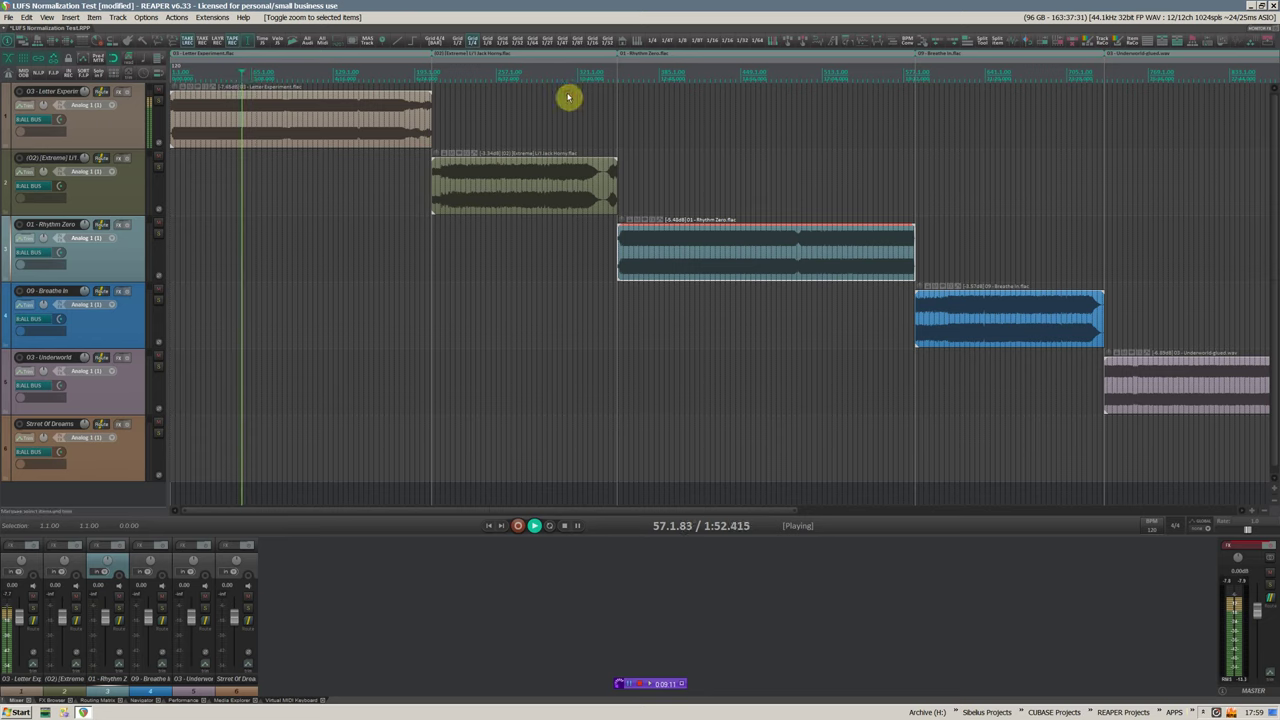
{"action": "left_click", "coordinate": [776, 74]}
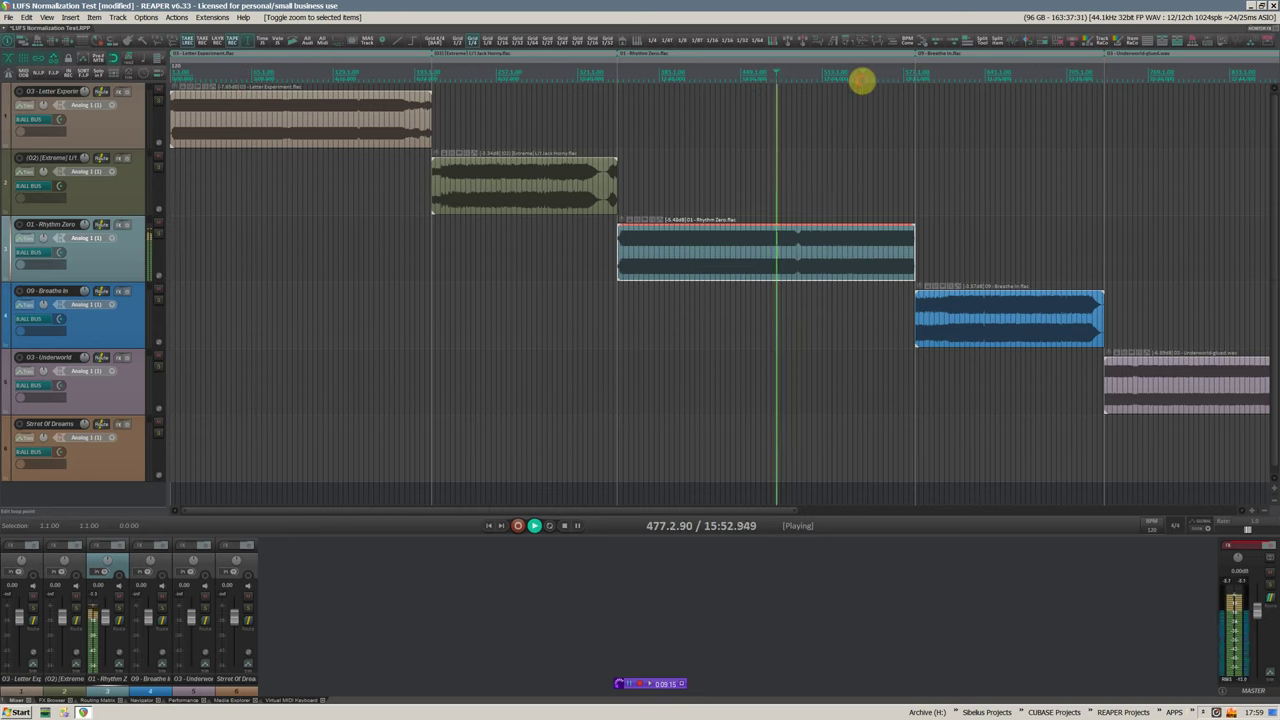
- Compare Rhythm Zero, Letter Experiment and Breathe In at bar 625, stopping playback with the edit cursor at the project start
{"action": "left_click", "coordinate": [862, 76]}
{"action": "left_click", "coordinate": [344, 74]}
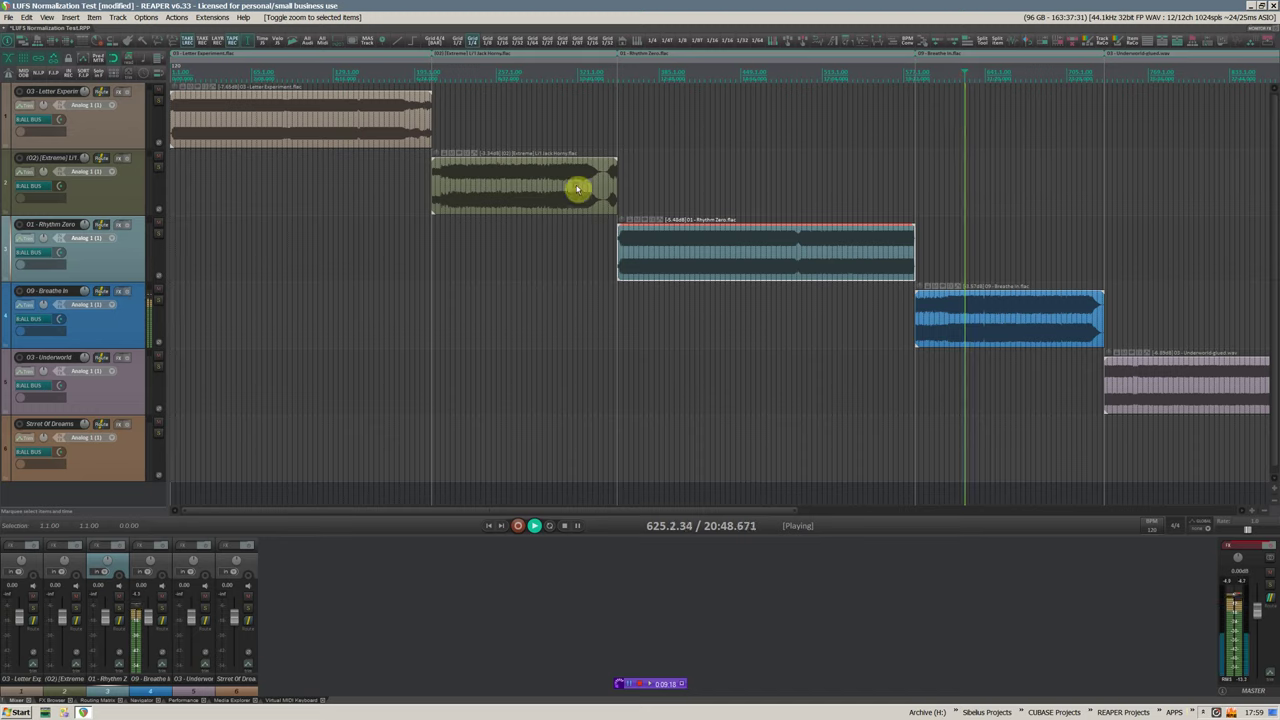
{"action": "scroll", "coordinate": [460, 211], "scroll_direction": "down", "scroll_amount": 3}
{"action": "key", "text": "space"}
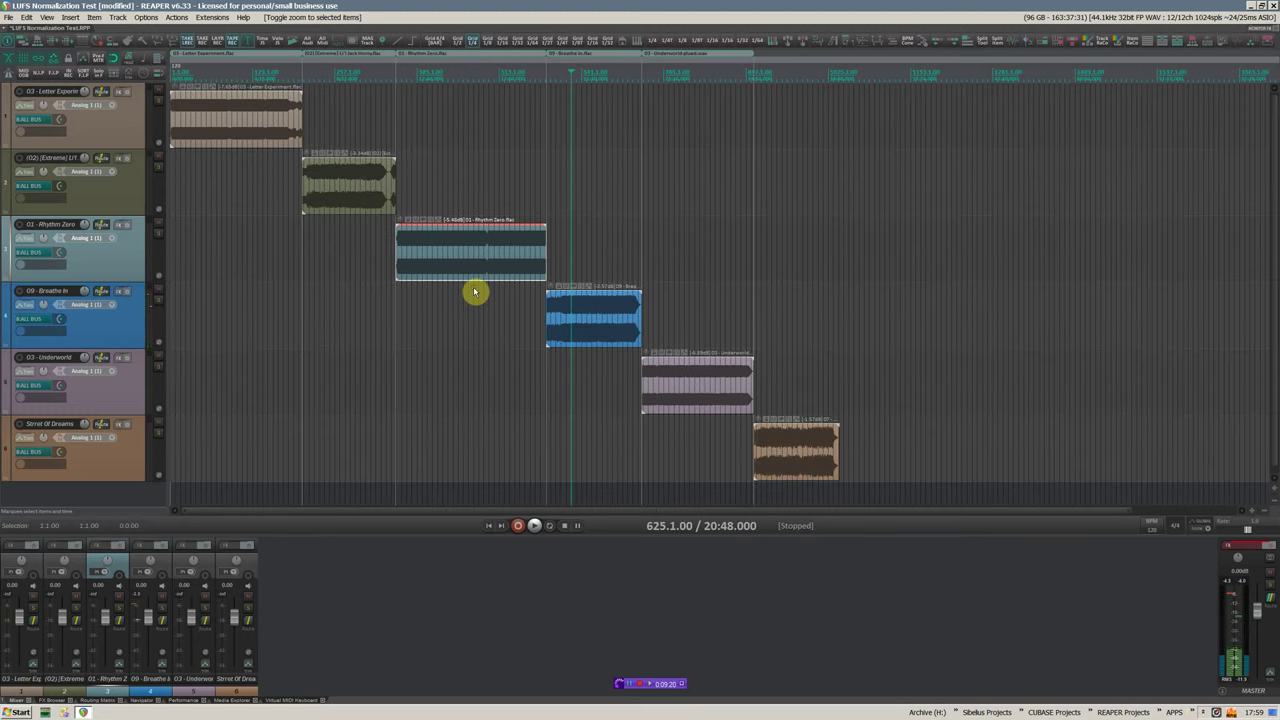
{"action": "key", "text": "Home"}
{"action": "scroll", "coordinate": [475, 291], "scroll_direction": "up", "scroll_amount": 2}
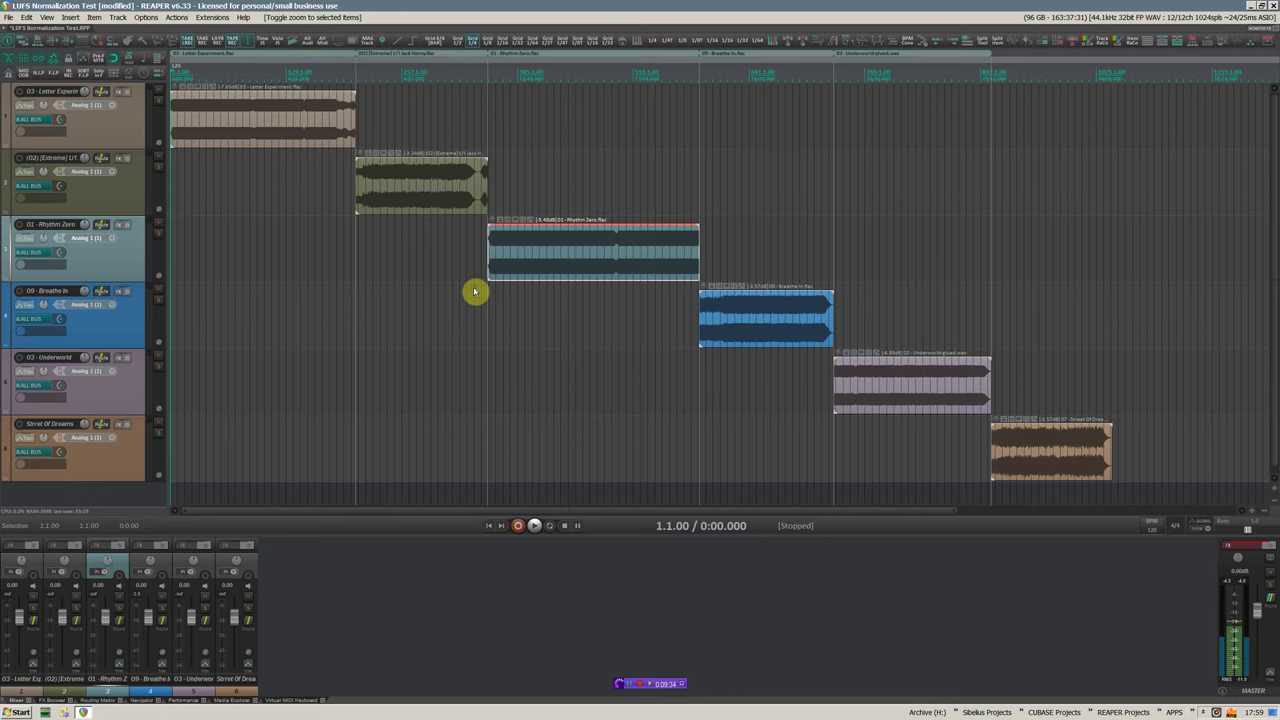
- Examine the loudness-normalized Letter Experiment waveform at full size, restore the overview and return the edit cursor to the project start
{"action": "double_click", "coordinate": [230, 108]}
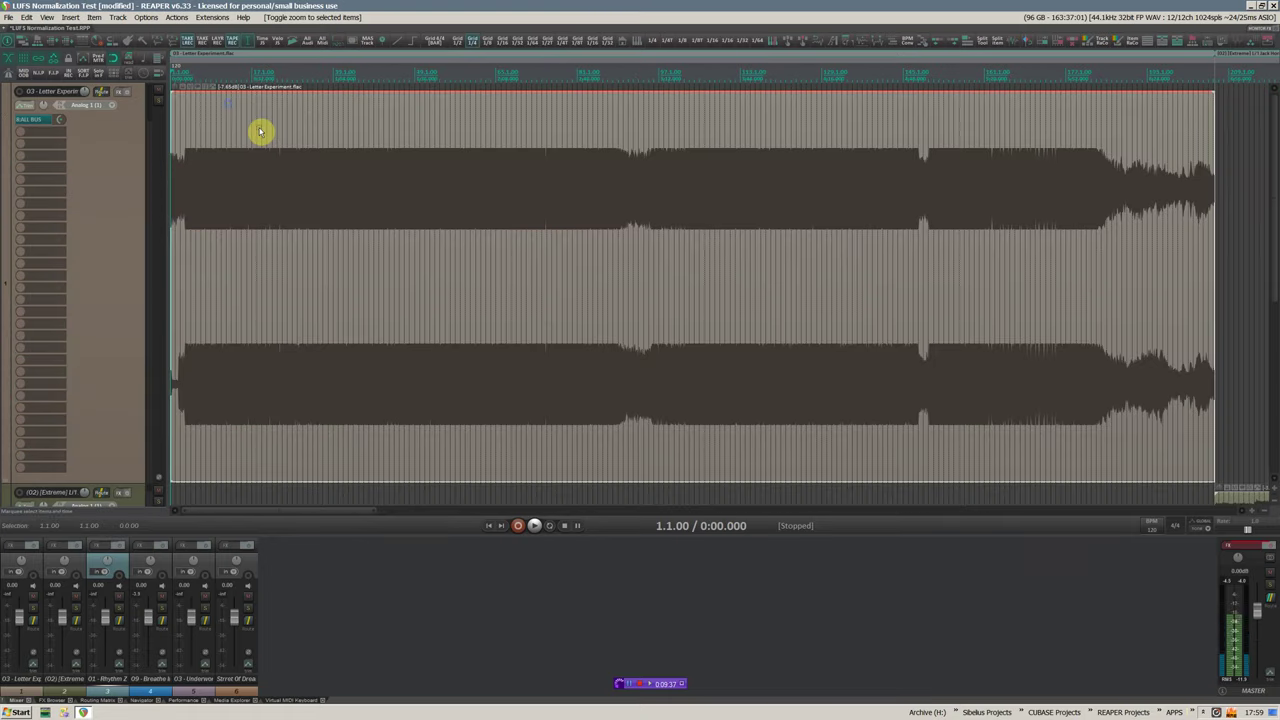
{"action": "double_click", "coordinate": [285, 104]}
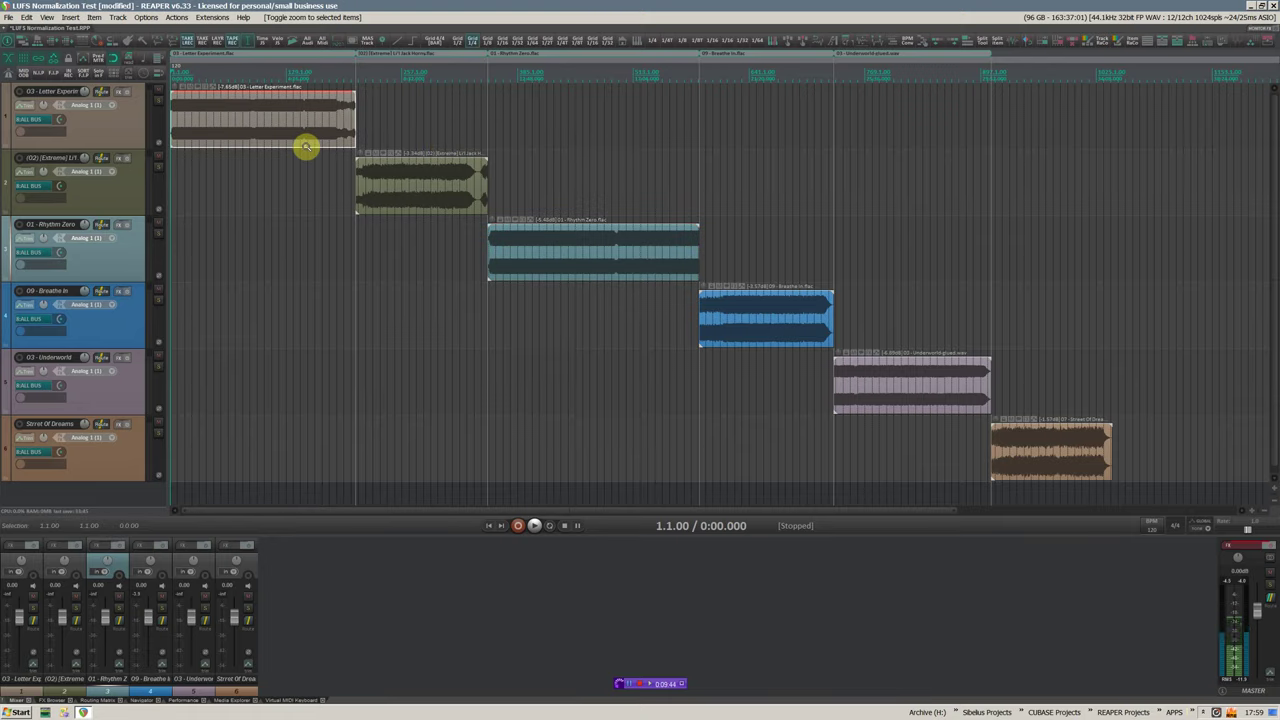
{"action": "scroll", "coordinate": [320, 170], "scroll_direction": "up", "scroll_amount": 3}
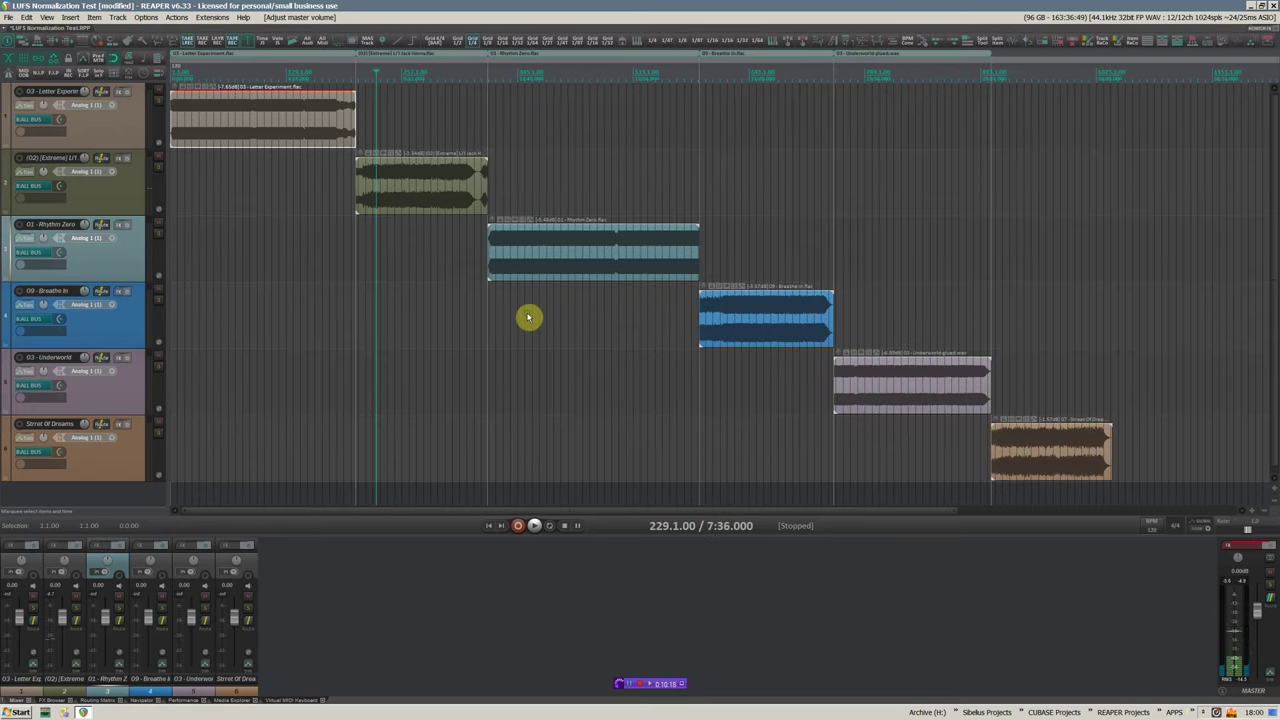
{"action": "key", "text": "Home"}
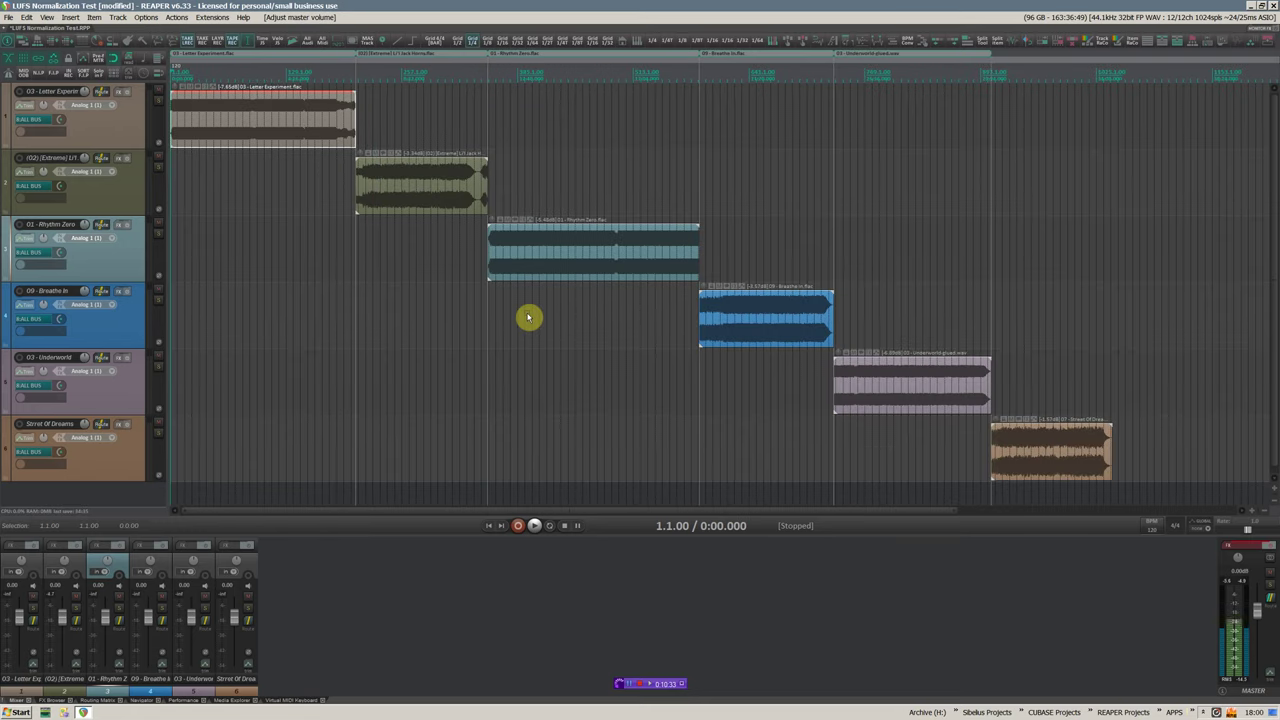